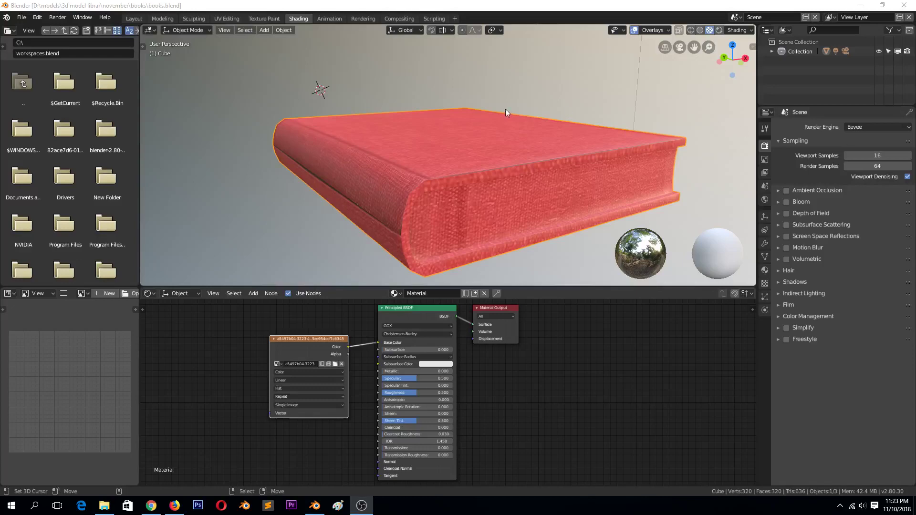
- Orbit around the book and toggle edit mode to inspect its mesh
mouse_move(505, 109)
middle_down()
mouse_move(714, 121)
mouse_move(663, 105)
mouse_move(458, 134)
mouse_move(408, 119)
mouse_move(481, 120)
mouse_move(540, 107)
middle_up()
key(Tab)
mouse_move(499, 136)
middle_down()
mouse_move(419, 153)
mouse_move(331, 145)
mouse_move(511, 157)
mouse_move(565, 137)
mouse_move(565, 153)
mouse_move(529, 171)
mouse_move(577, 188)
mouse_move(502, 194)
mouse_move(414, 179)
mouse_move(445, 158)
middle_up()
key(Tab)
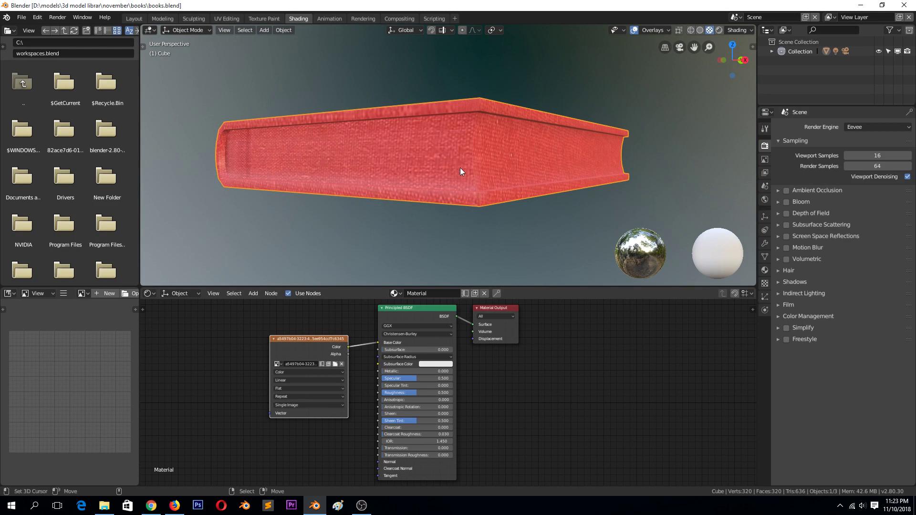
key(Tab)
key(Tab)
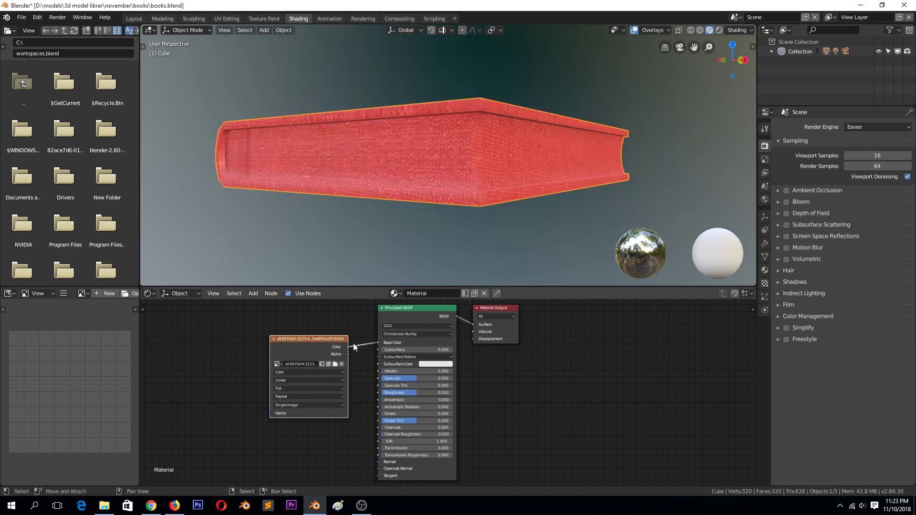
- Spread out the image texture, Principled BSDF and Material Output nodes to make room
drag(341, 340, 293, 328)
drag(484, 310, 608, 337)
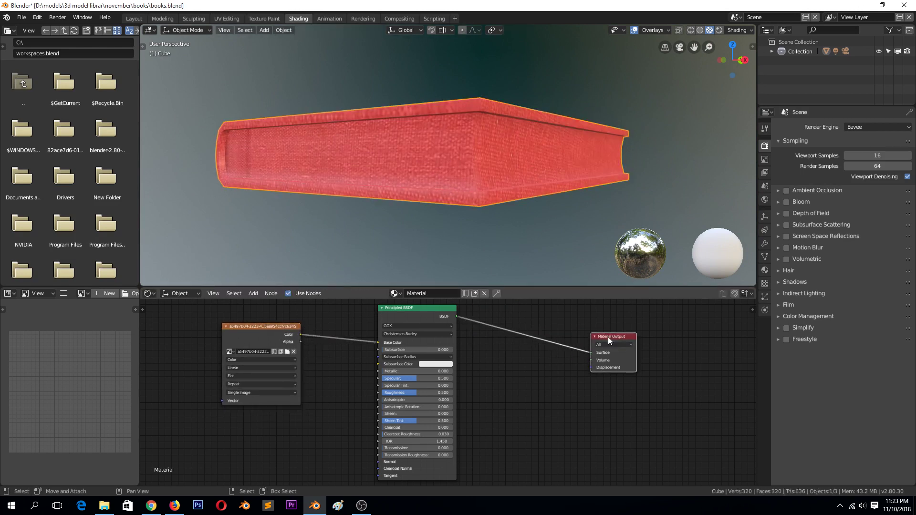
drag(414, 311, 516, 326)
drag(266, 332, 225, 324)
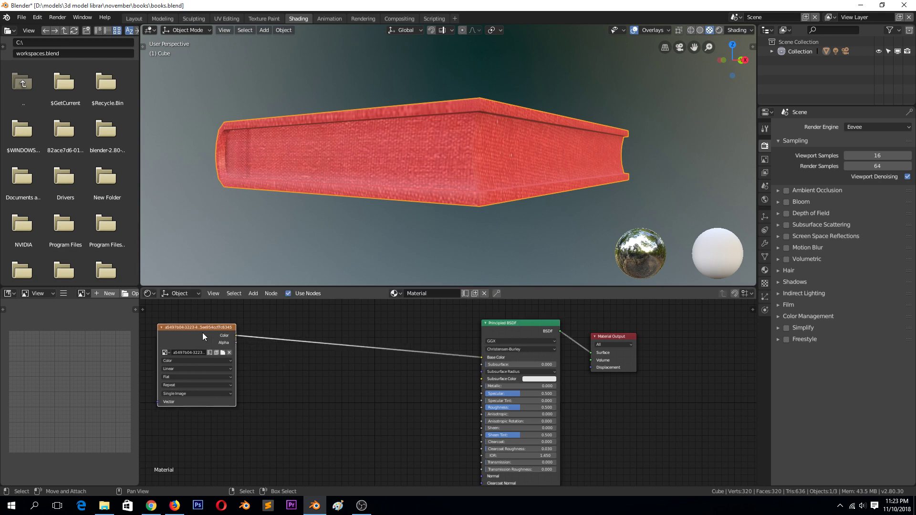
- Add a ColorRamp below the texture, feed the image Color into its Fac, and widen it
key(shift+a)
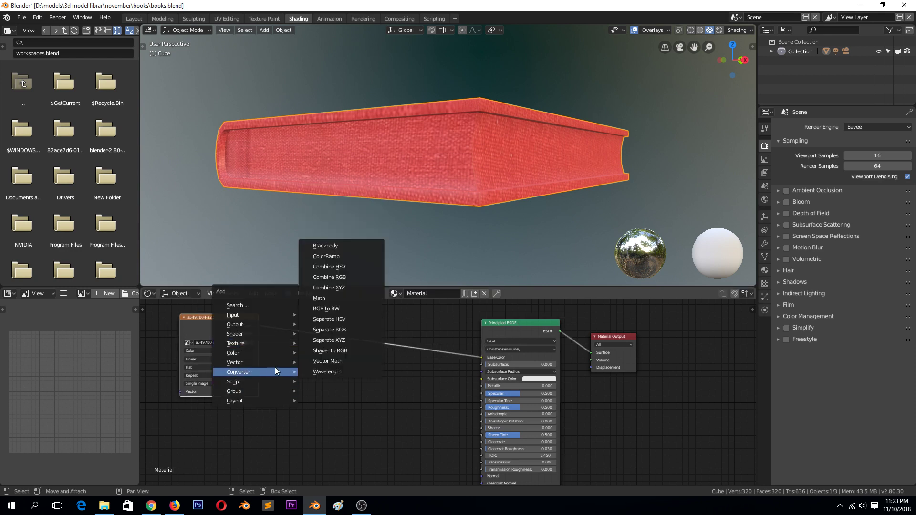
click(347, 256)
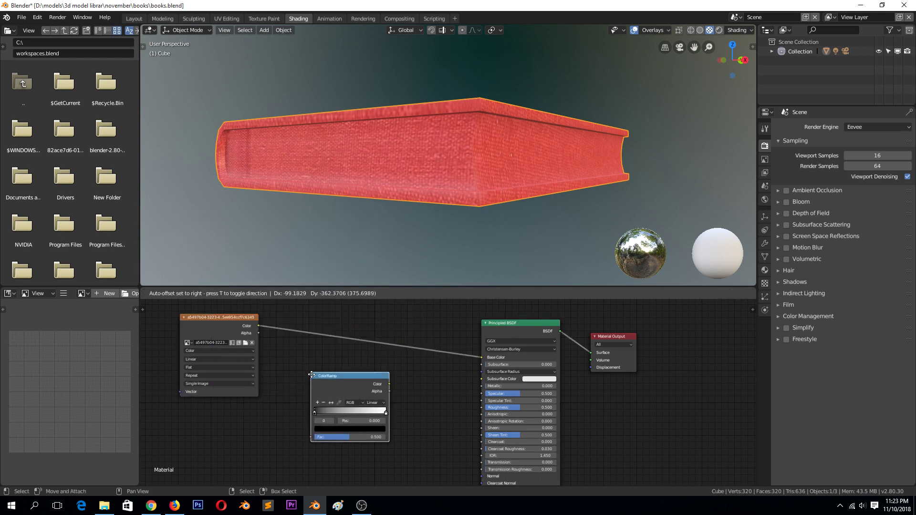
click(335, 368)
drag(258, 325, 322, 429)
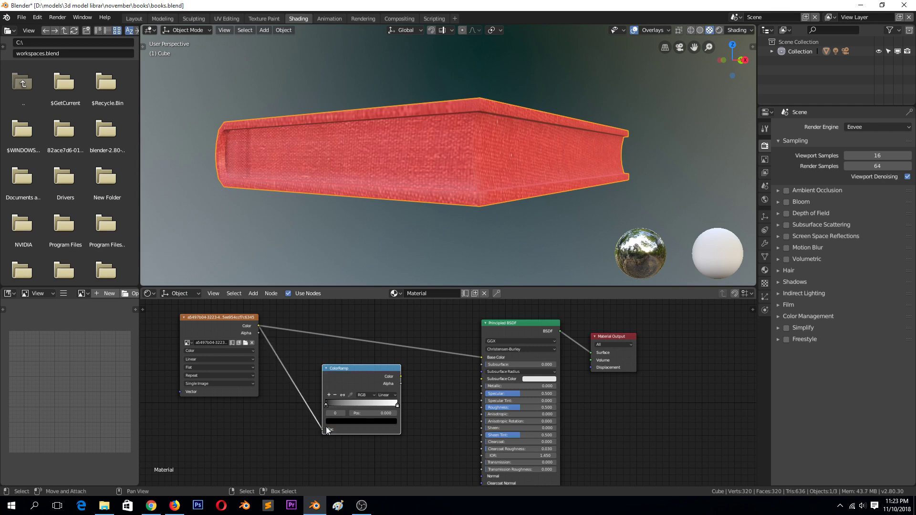
mouse_move(400, 373)
mouse_down()
mouse_move(425, 389)
mouse_move(410, 395)
mouse_move(479, 405)
mouse_up()
- Preview the ColorRamp output in grey on the book and inspect its top and spine
ctrl+shift+click(377, 372)
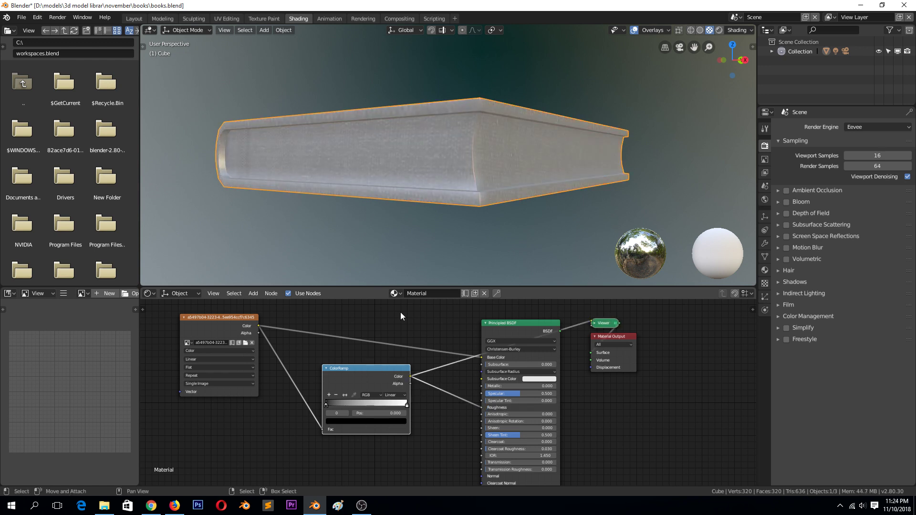
mouse_move(415, 281)
middle_down()
mouse_move(428, 259)
mouse_move(454, 266)
middle_up()
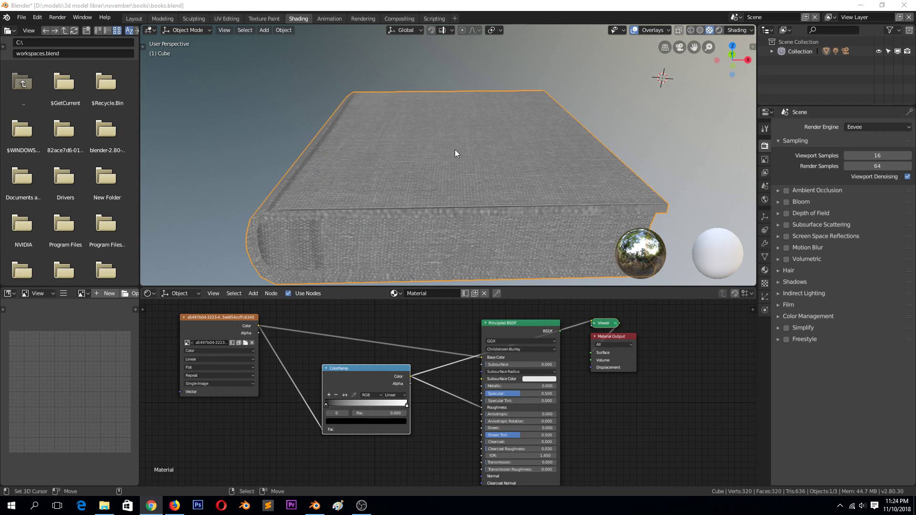
middle_drag(479, 164, 557, 158)
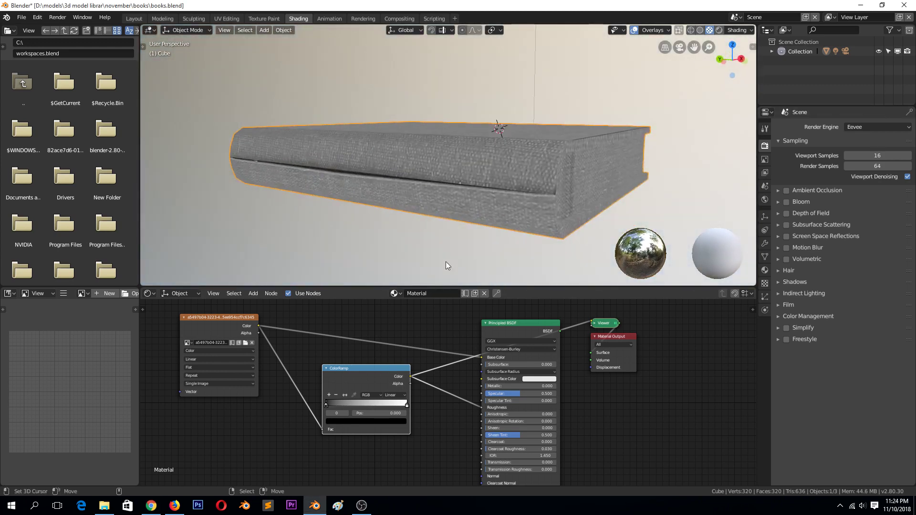
middle_drag(446, 262, 433, 260)
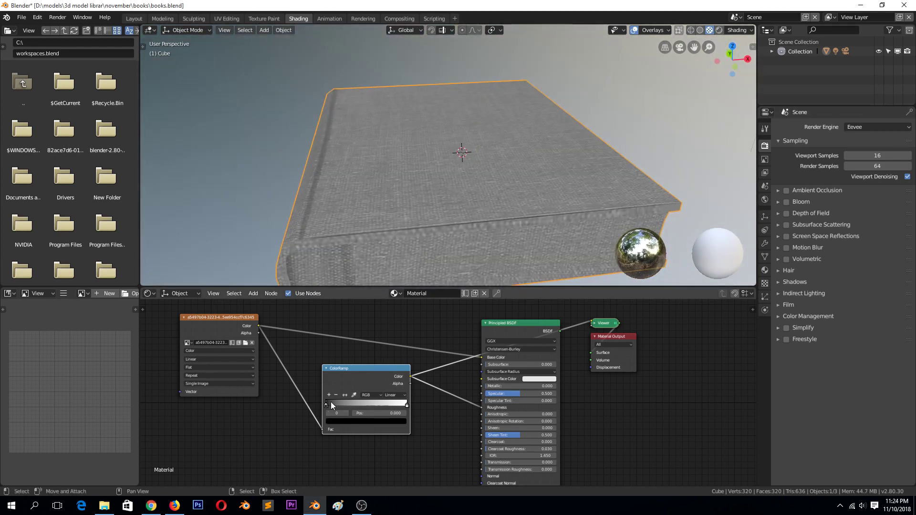
- Move the black stop to 0.144 and the white stop left, save, and restore the red preview
drag(325, 408, 339, 405)
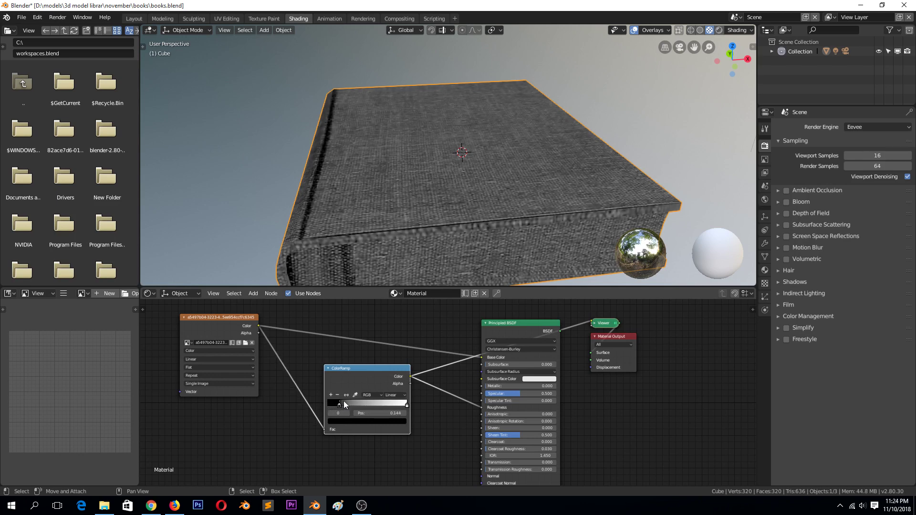
drag(405, 405, 351, 405)
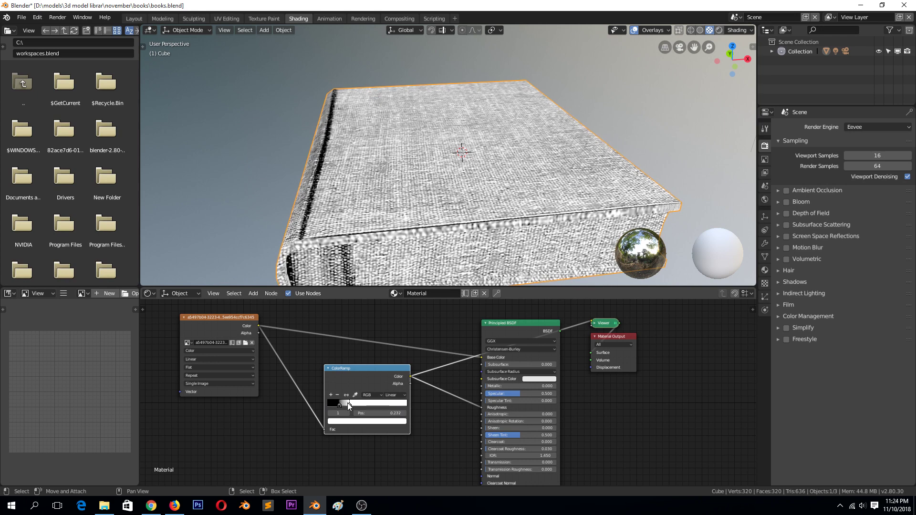
key(ctrl+s)
middle_drag(442, 148, 444, 136)
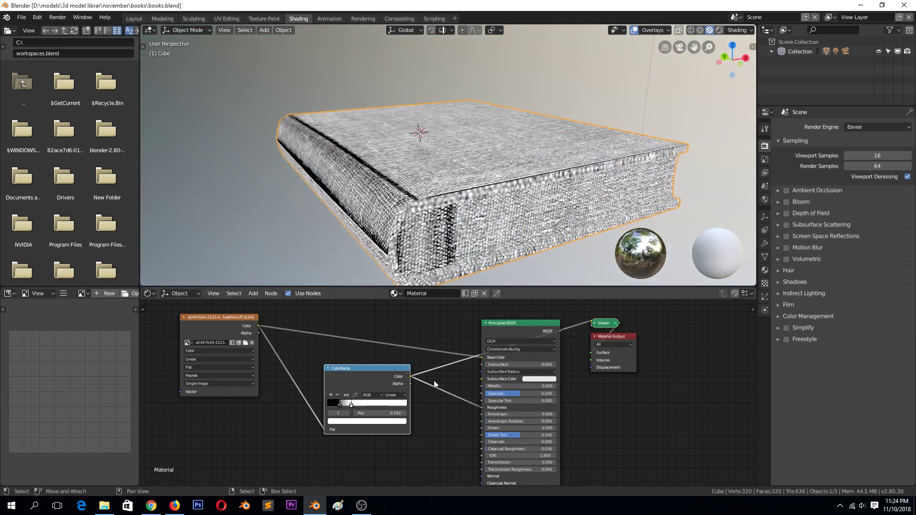
ctrl+shift+click(508, 322)
middle_drag(453, 225, 480, 200)
- Lighten the ColorRamp's dark stop from black to grey
click(340, 405)
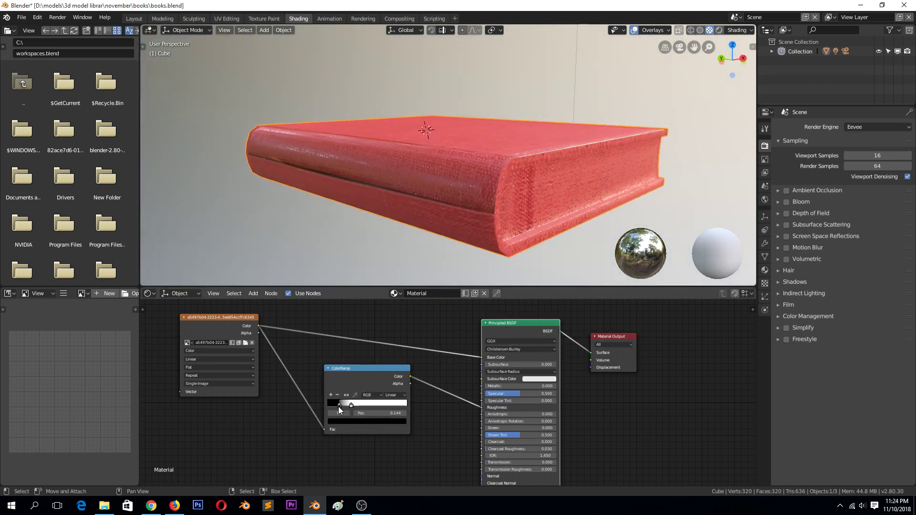
click(353, 420)
click(385, 337)
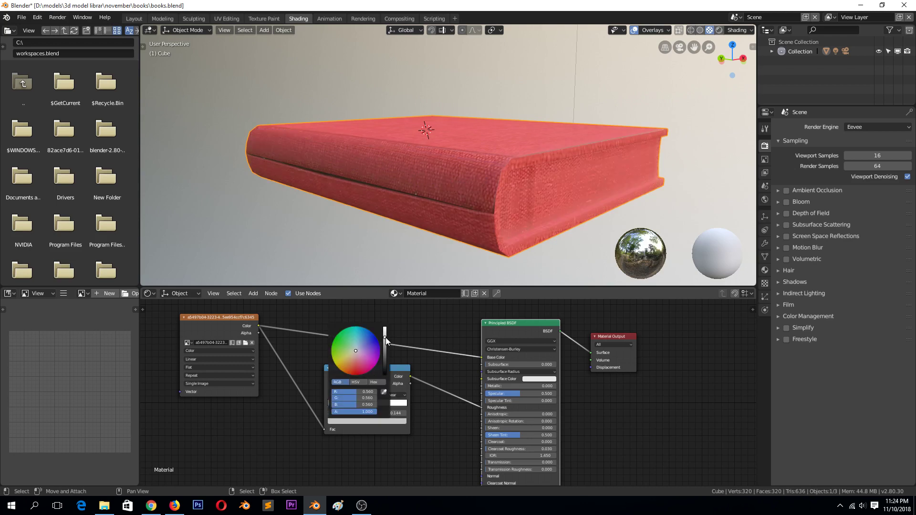
mouse_move(416, 259)
middle_down()
mouse_move(409, 273)
mouse_move(750, 251)
middle_up()
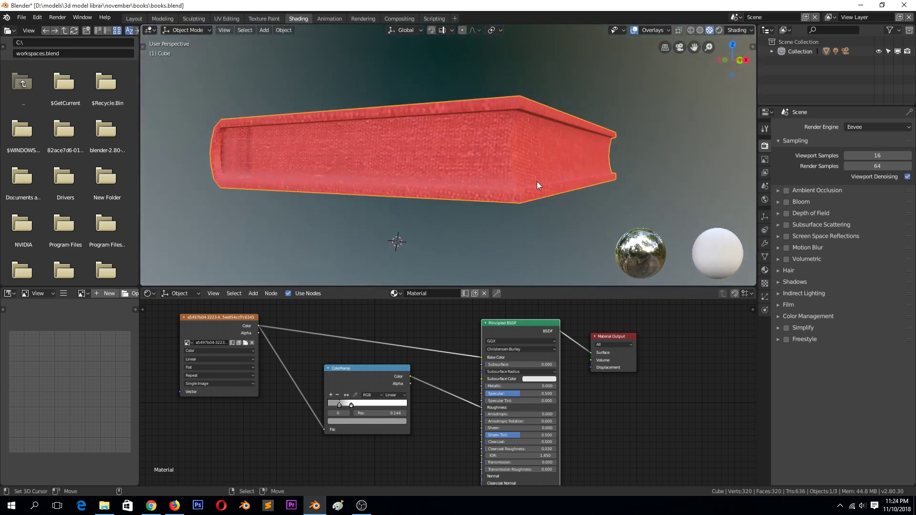
- Save the file and begin renaming the material to 'cover material'
key(Tab)
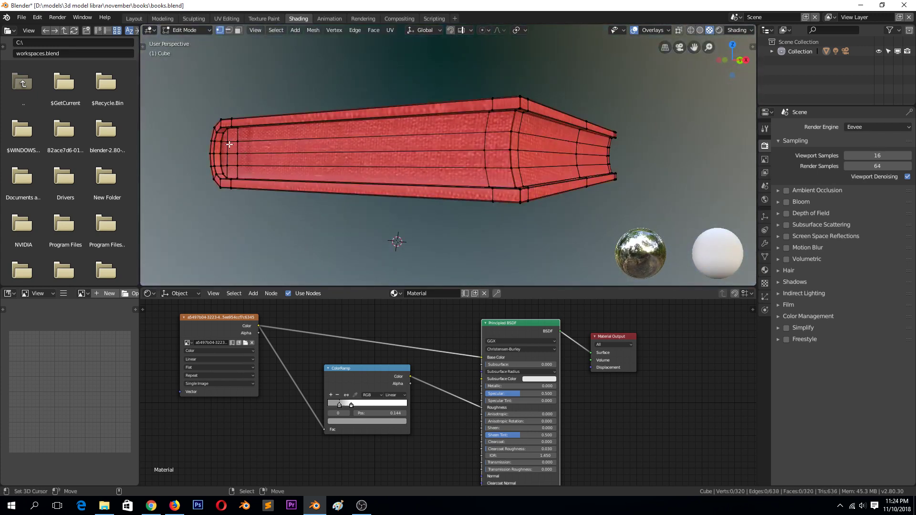
key(Tab)
key(ctrl+s)
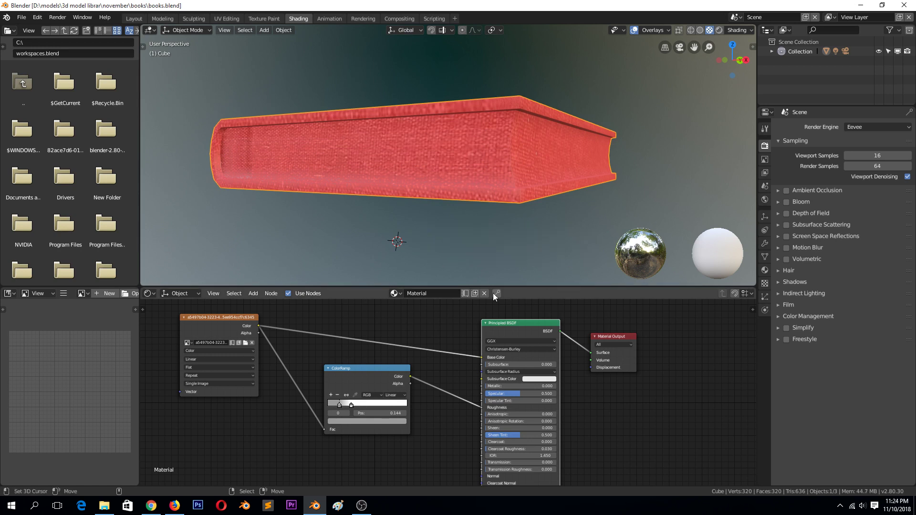
click(437, 293)
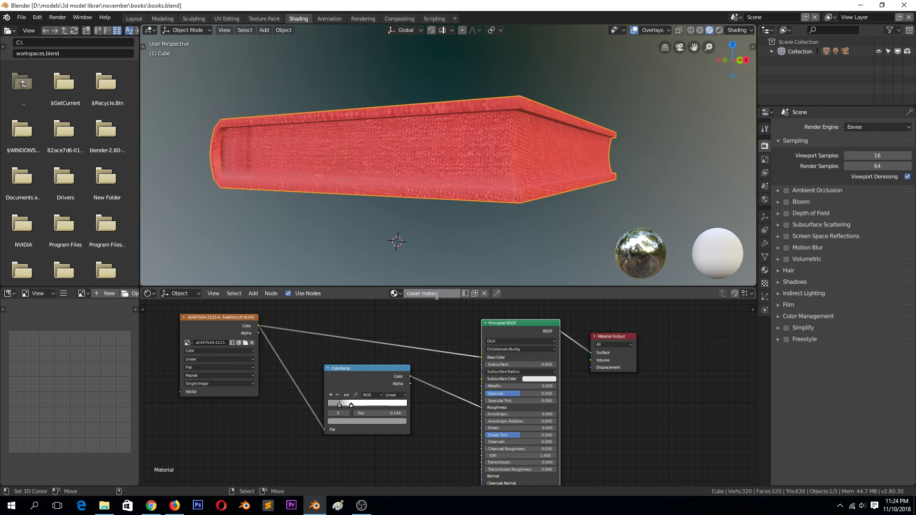
- Confirm the name 'cover material', then add a second slot with a new material named 'pages'
key(Return)
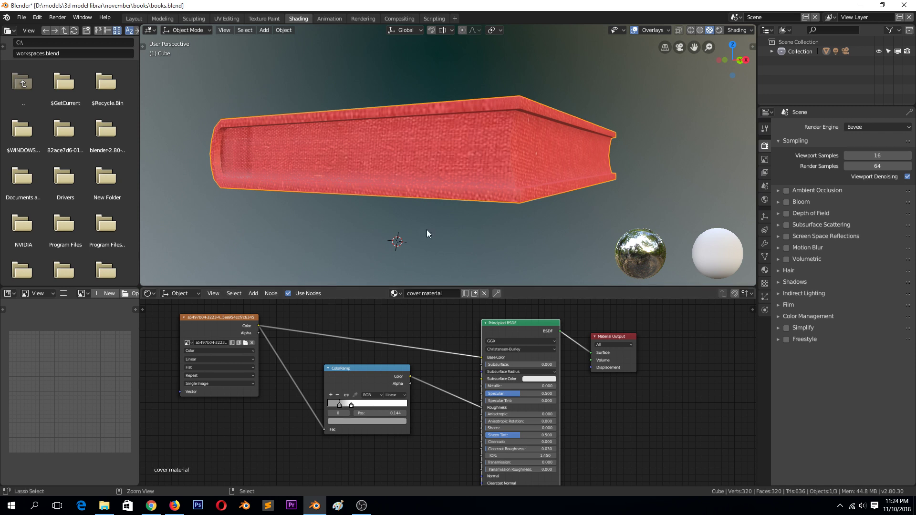
click(767, 270)
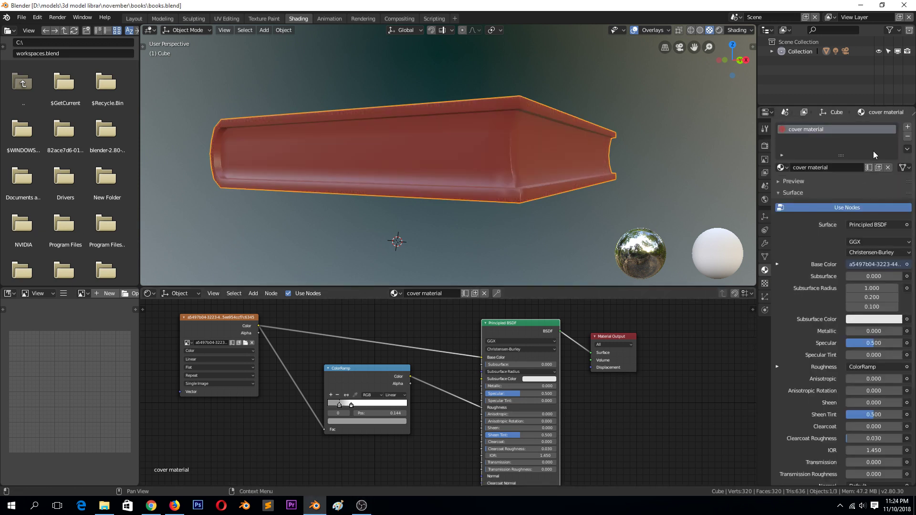
click(907, 126)
click(843, 186)
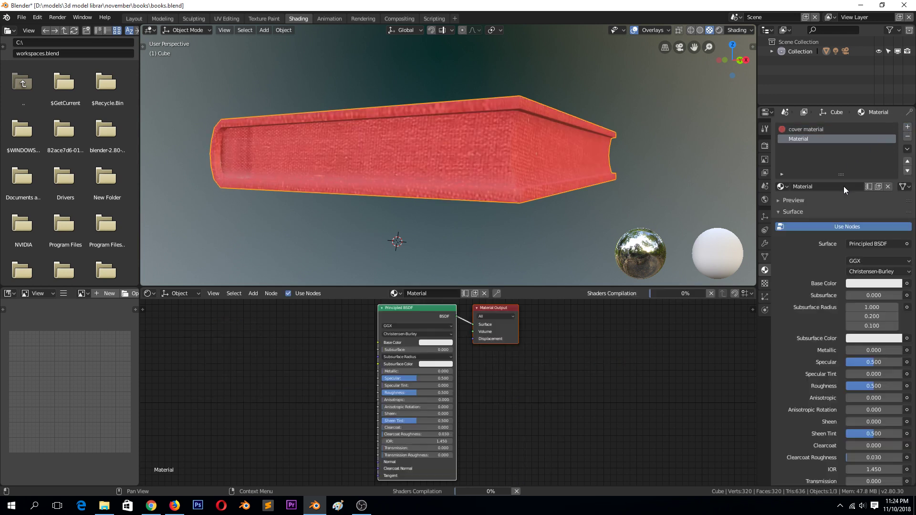
double_click(843, 186)
text(pages)
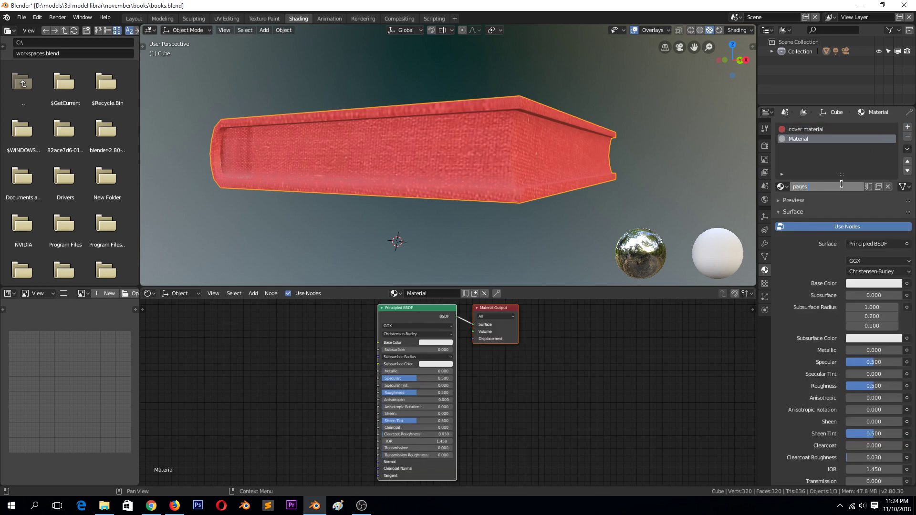
key(Return)
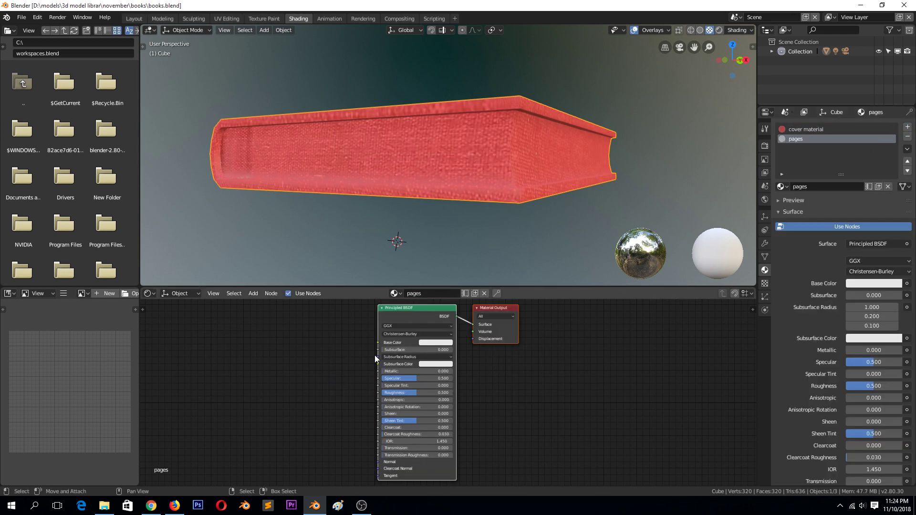
- Switch back to the cover material slot and save over the existing file
key(shift+a)
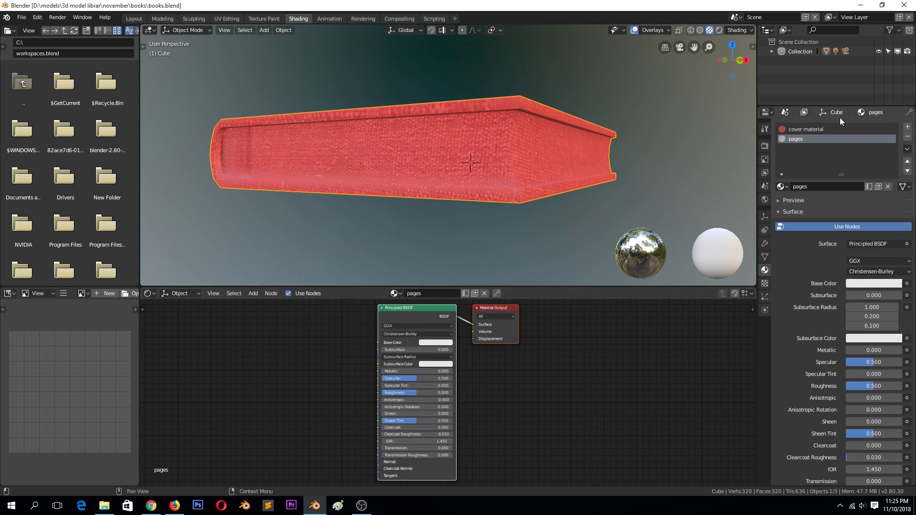
click(819, 130)
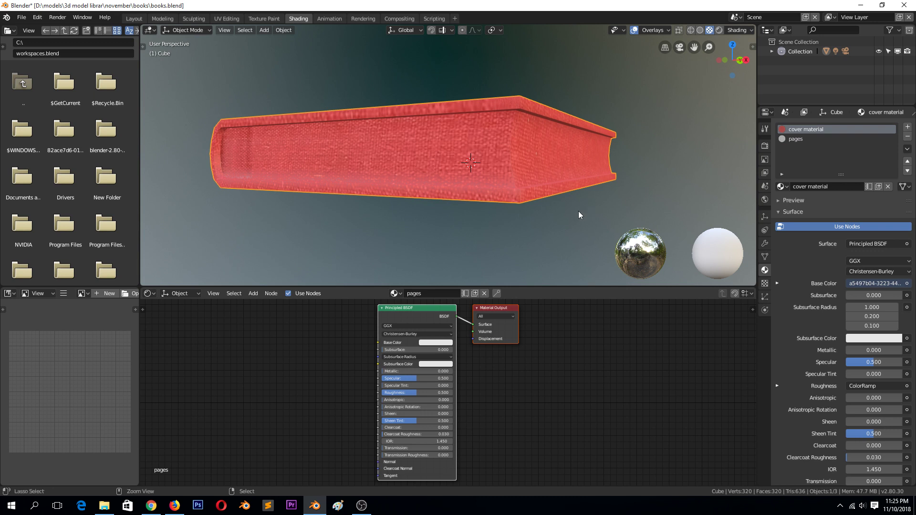
key(ctrl+s)
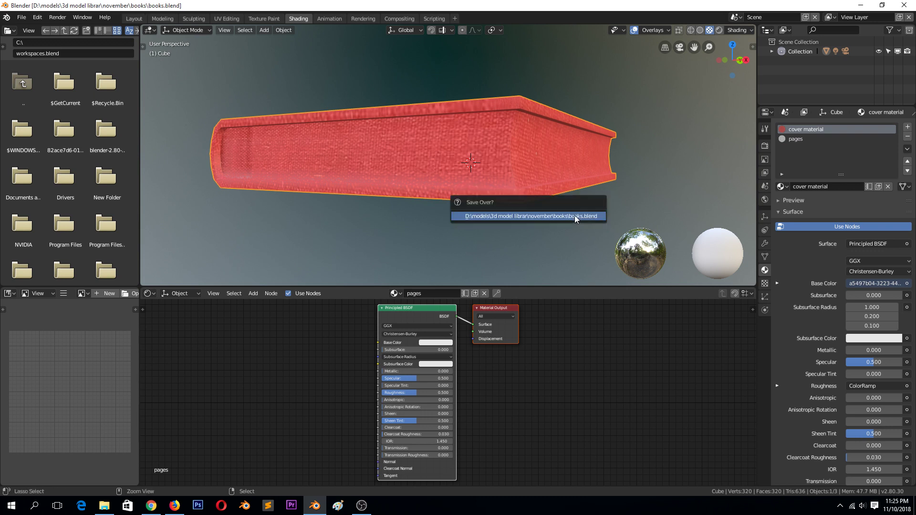
click(803, 138)
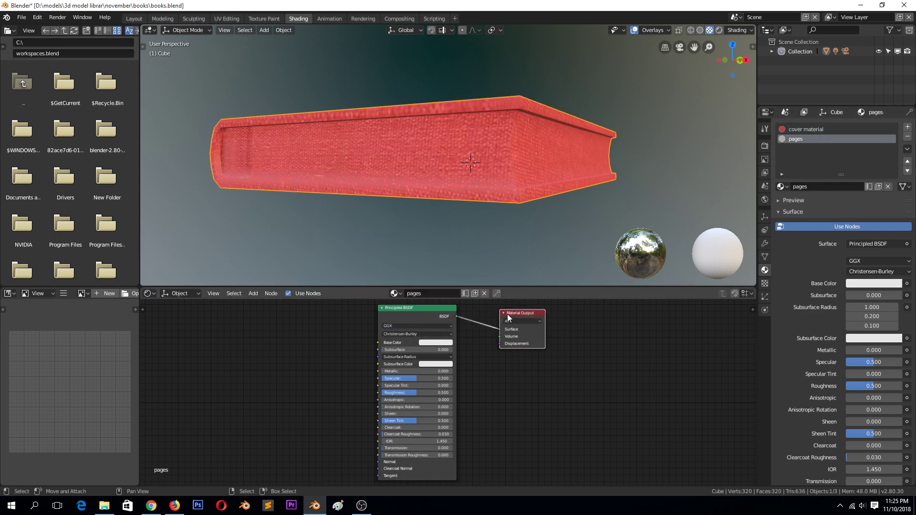
- Copy the image and ColorRamp nodes into pages, linking Color to Base Color and ColorRamp to Roughness
drag(503, 313, 530, 317)
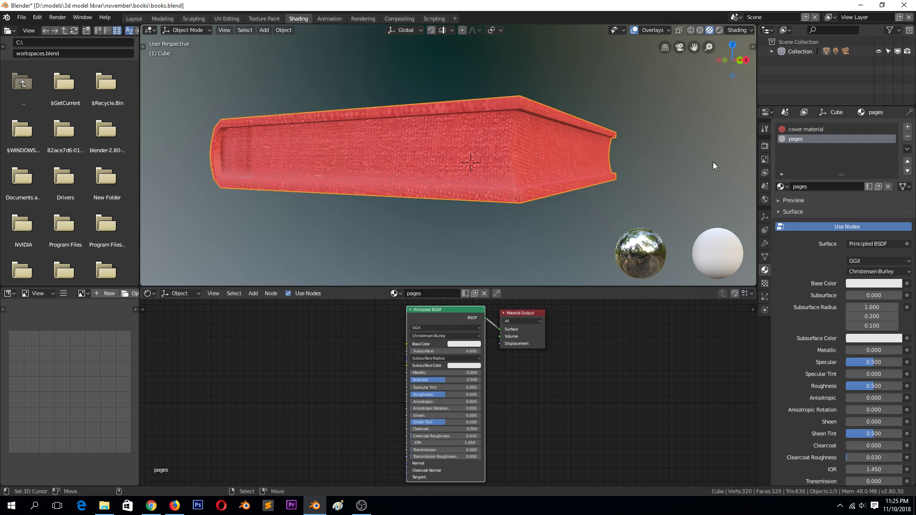
click(809, 129)
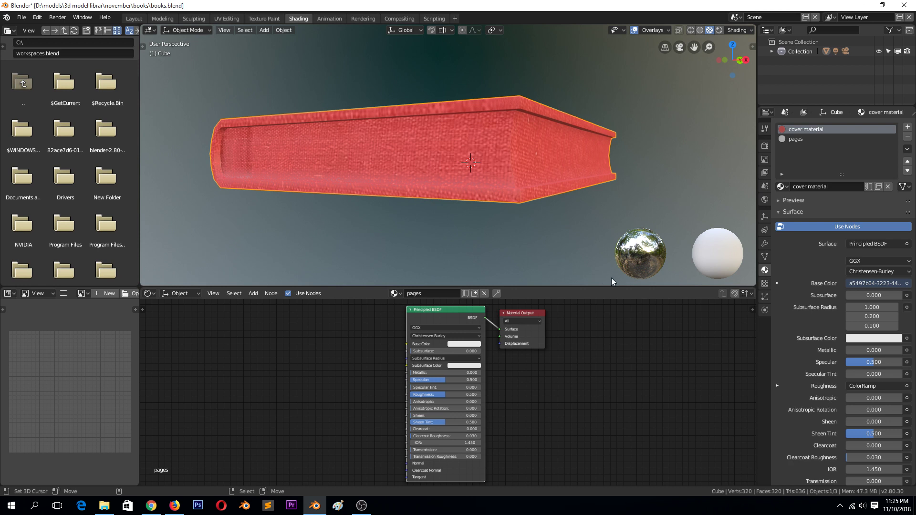
shift+click(352, 375)
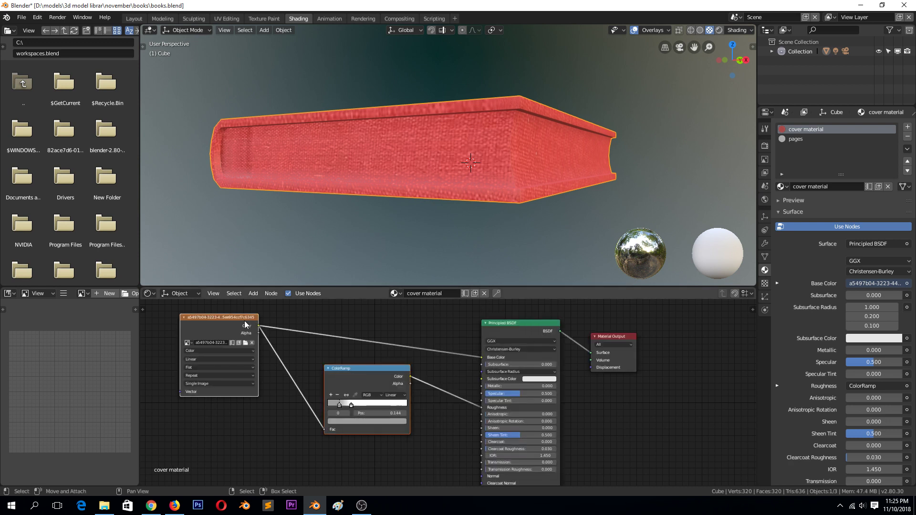
click(806, 142)
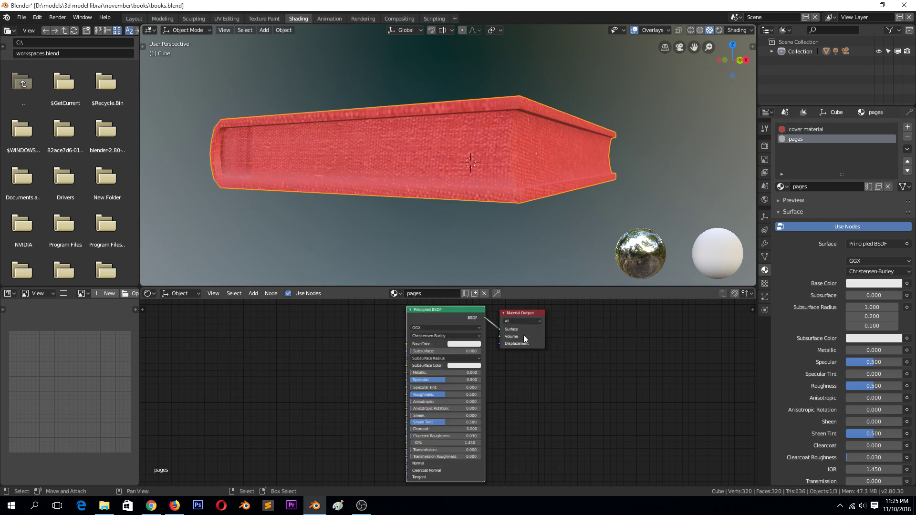
key(ctrl+v)
key(g)
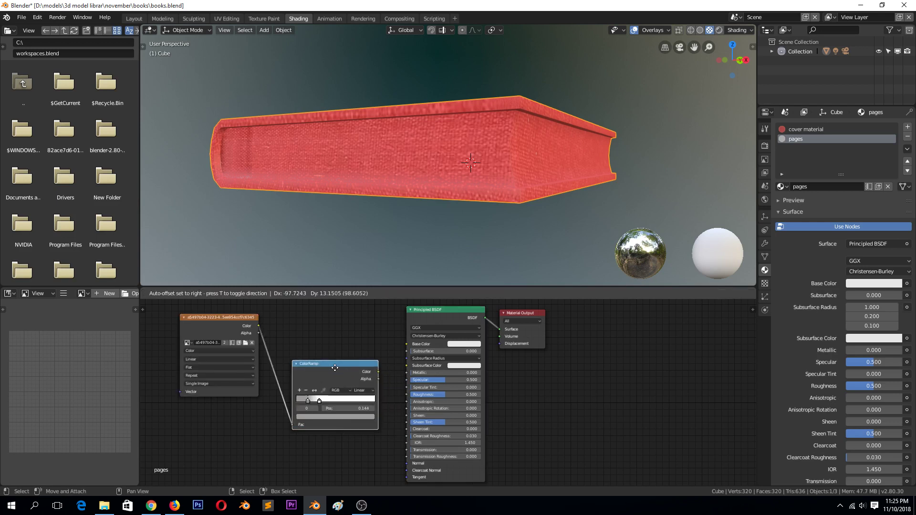
mouse_move(363, 382)
mouse_down()
mouse_move(406, 383)
mouse_move(406, 394)
mouse_up()
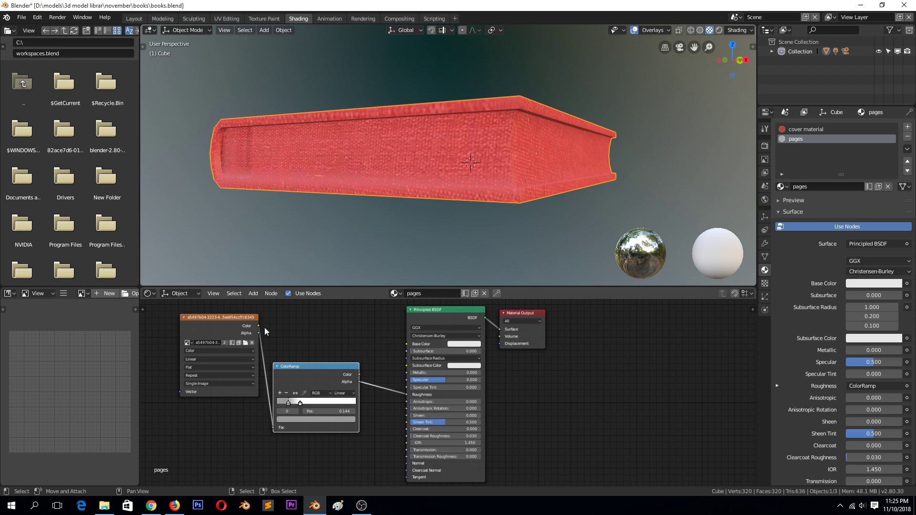
mouse_move(261, 327)
mouse_down()
mouse_move(410, 352)
mouse_move(409, 342)
mouse_up()
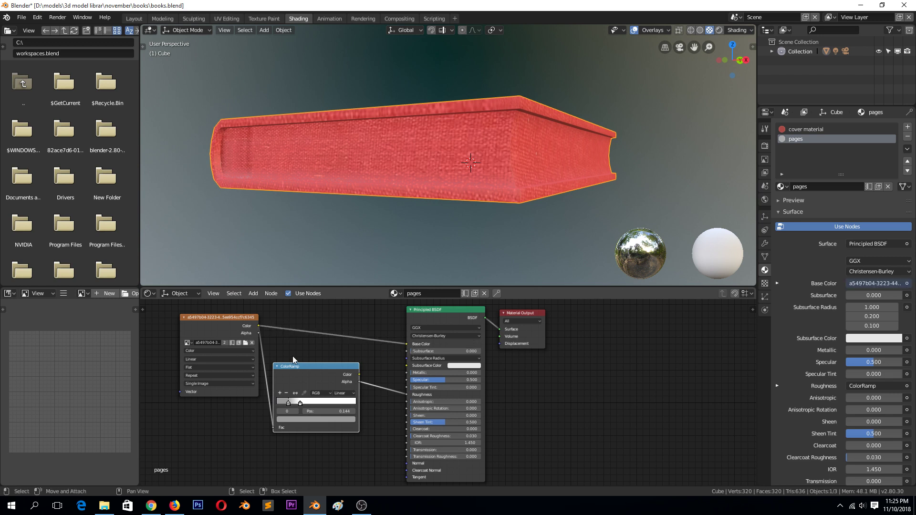
- Load BookSide0047_2_download600.jpg into the pages image texture and save the file
click(245, 342)
click(131, 31)
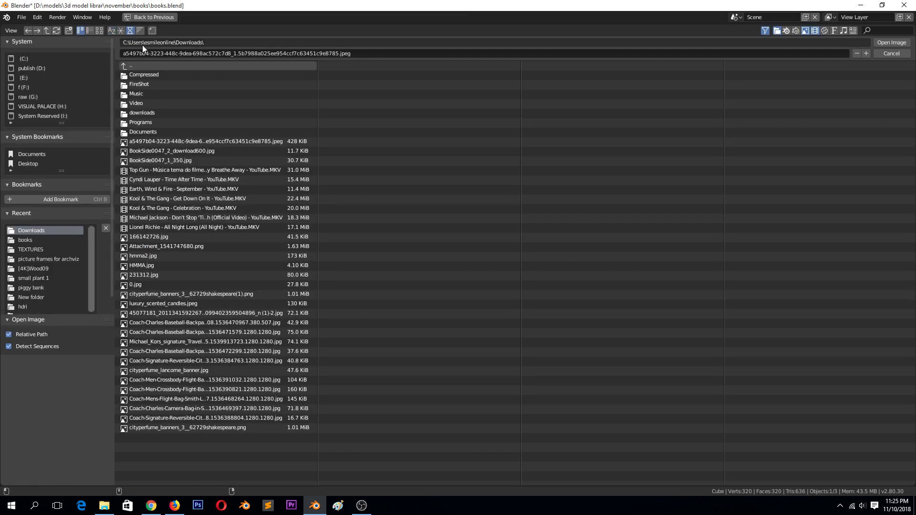
click(100, 31)
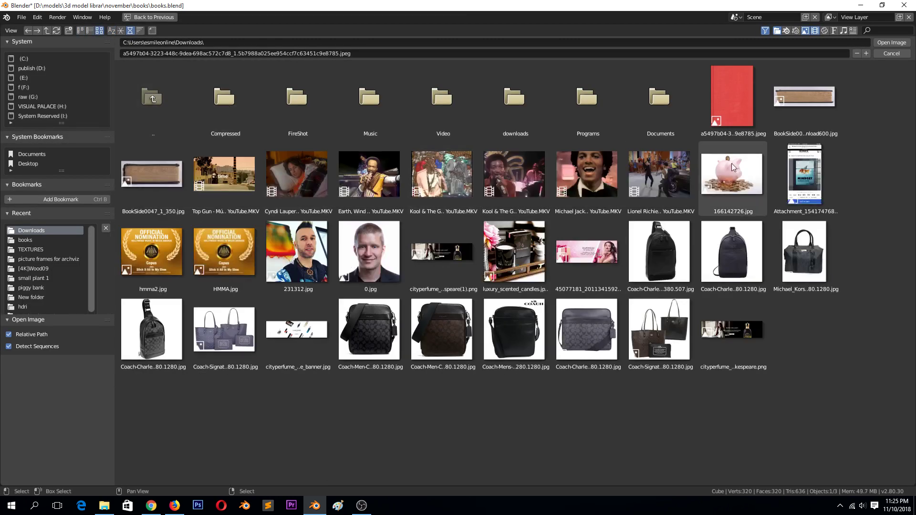
double_click(801, 106)
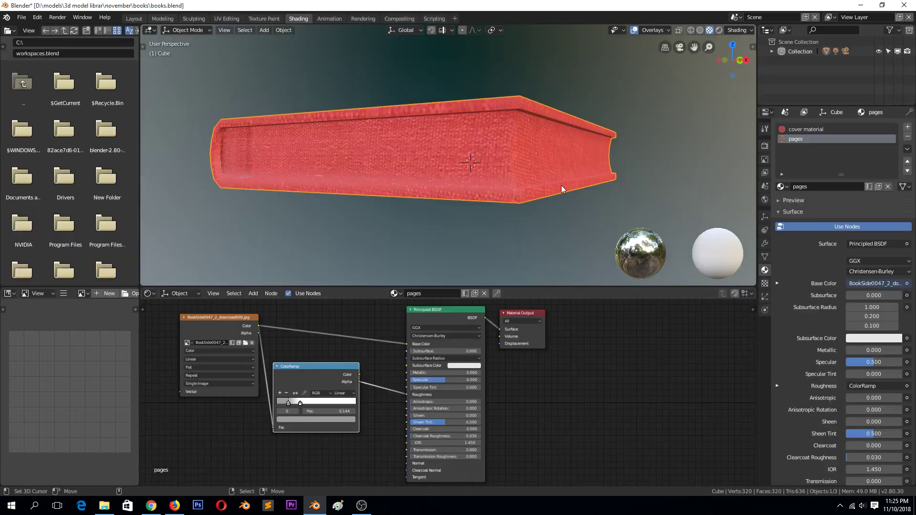
key(ctrl+s)
click(387, 198)
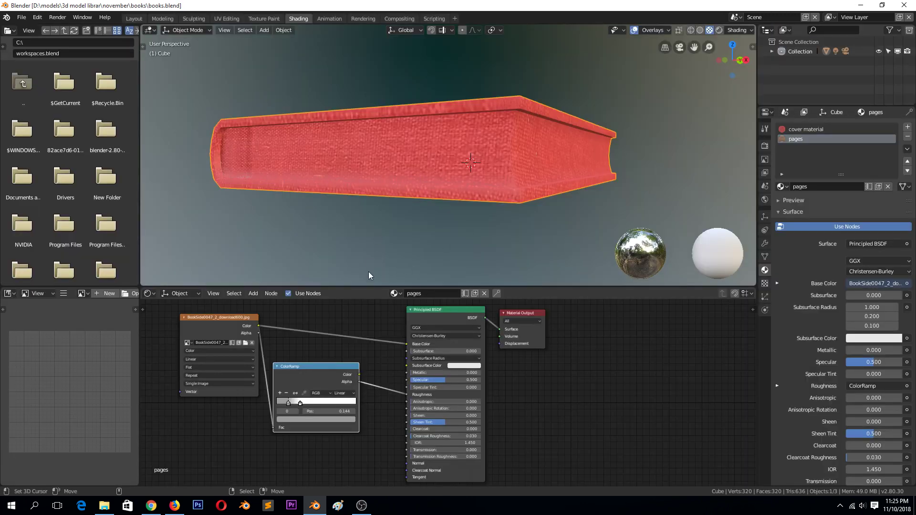
key(Tab)
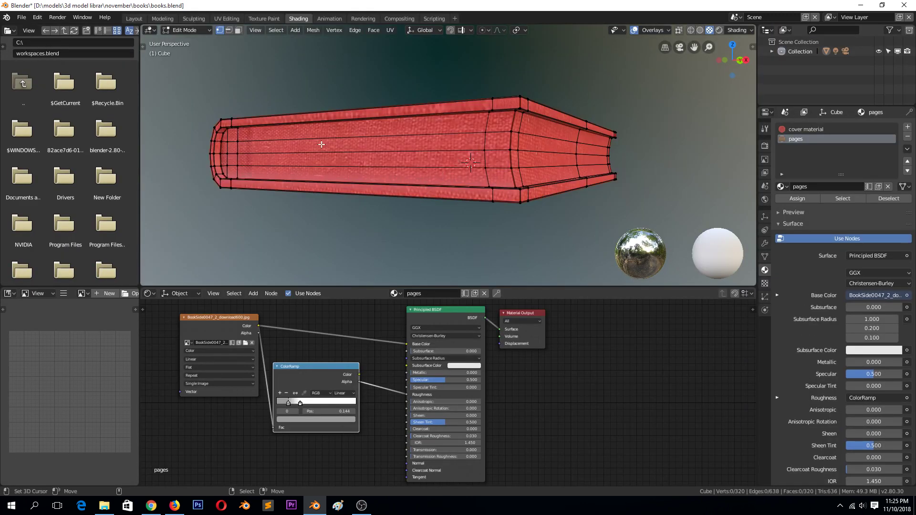
- In face mode, select the linked page-edge faces on the book's sides
key(3)
click(308, 148)
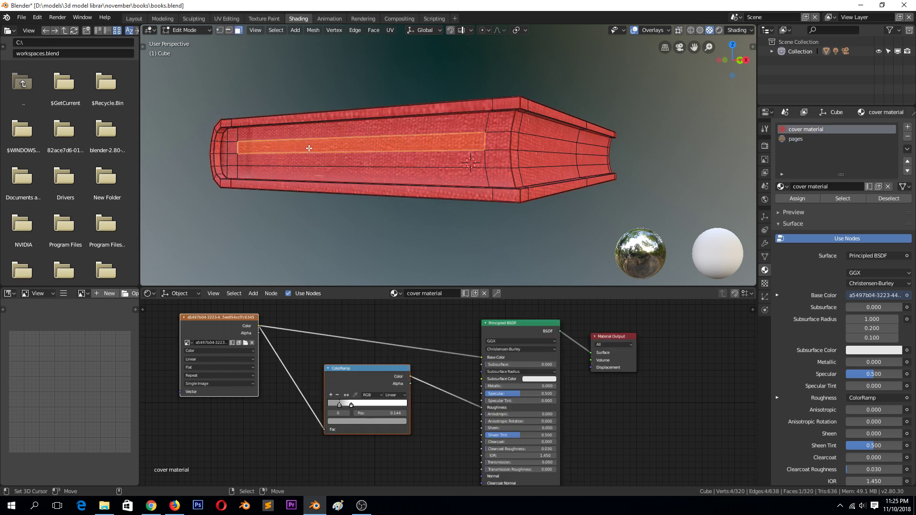
key(l)
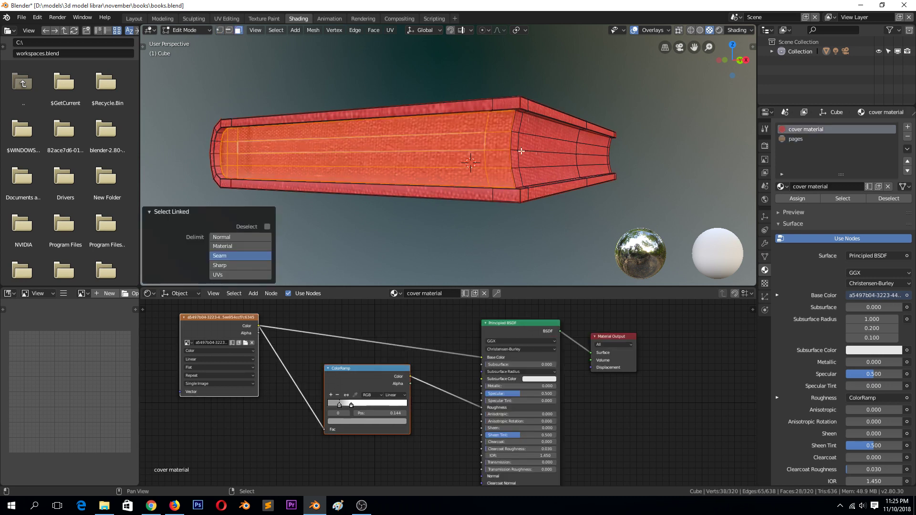
shift+click(528, 148)
key(l)
mouse_move(593, 153)
middle_down()
mouse_move(493, 181)
mouse_move(419, 180)
middle_up()
shift+click(427, 179)
key(l)
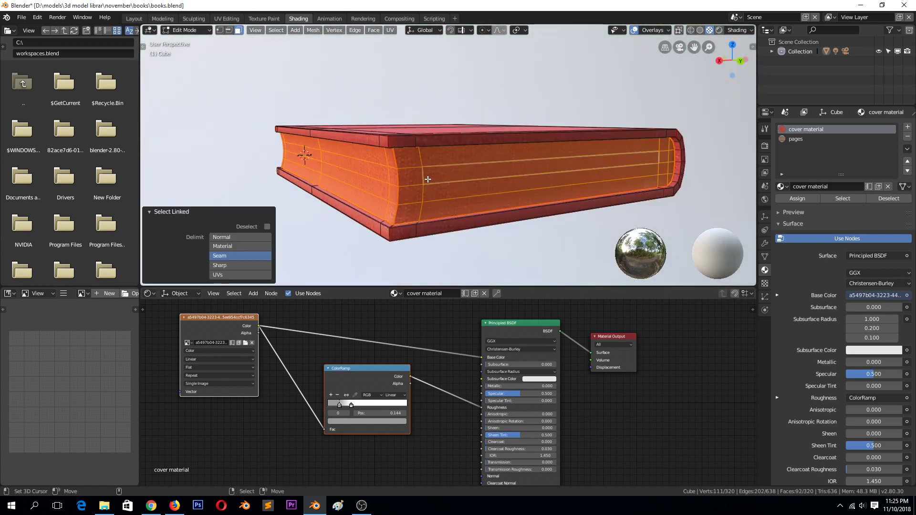
- Assign the pages material to the selected faces and save the file
click(801, 140)
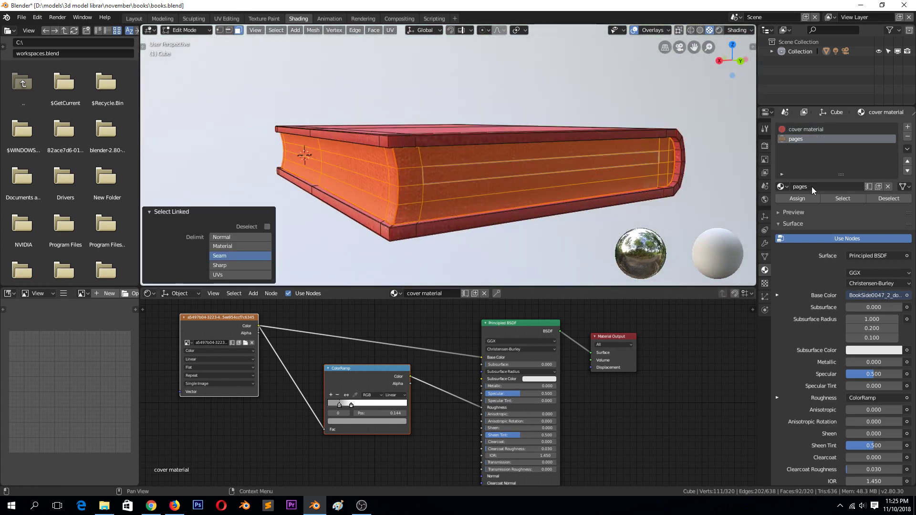
click(798, 199)
key(Tab)
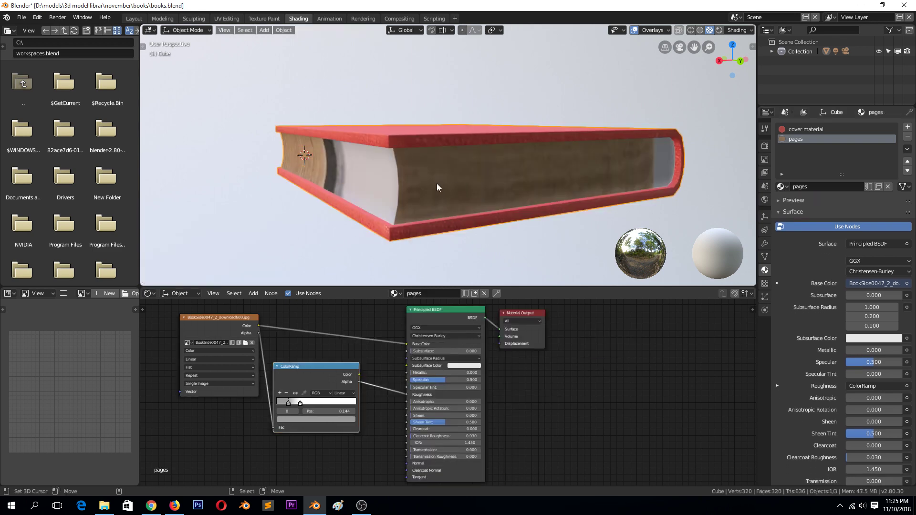
key(ctrl+s)
click(432, 183)
- Return to edit mode and save the file again
mouse_move(432, 184)
middle_down()
mouse_move(632, 188)
mouse_move(639, 180)
mouse_move(463, 192)
middle_up()
key(Tab)
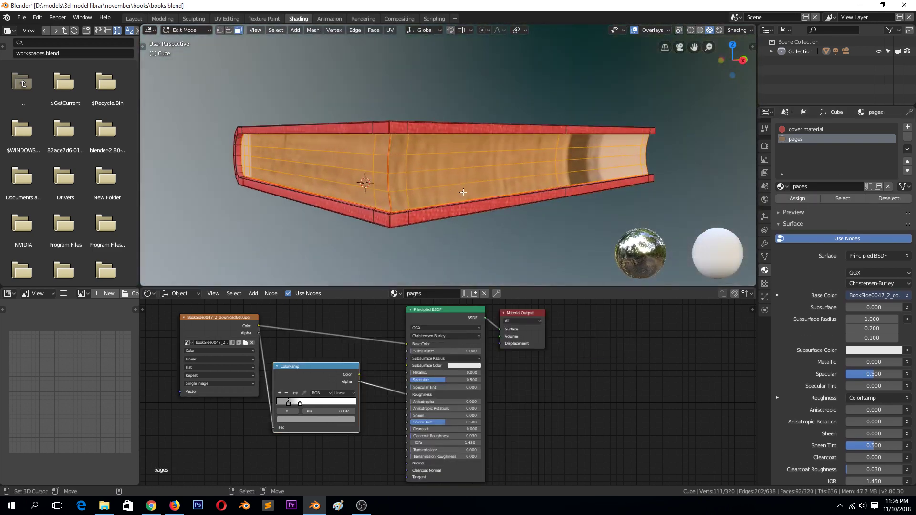
key(ctrl+s)
key(ctrl+s)
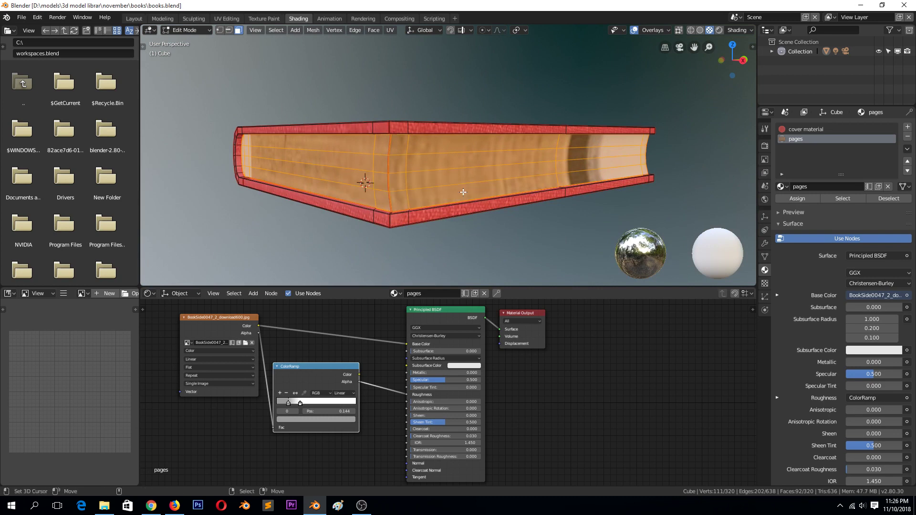
key(ctrl+s)
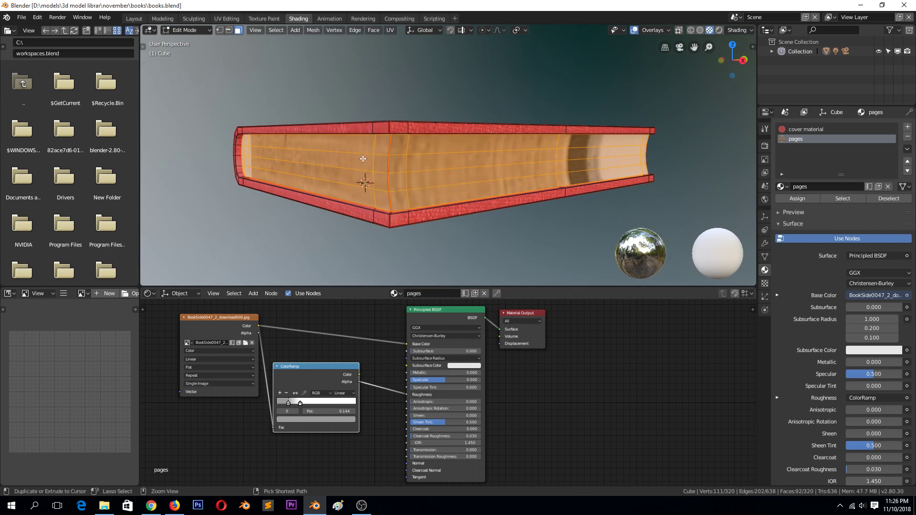
key(ctrl+s)
click(363, 157)
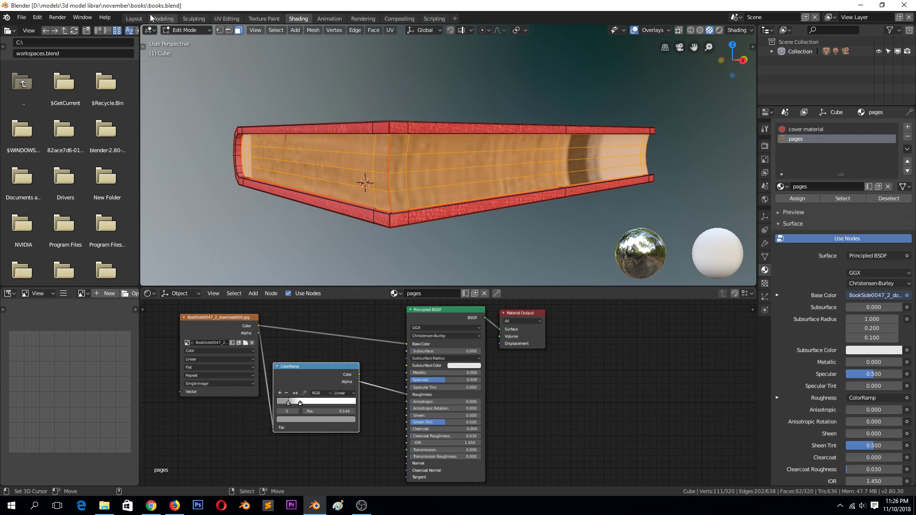
- Switch to the UV Editing workspace and display the BookSide image behind the UVs
click(227, 19)
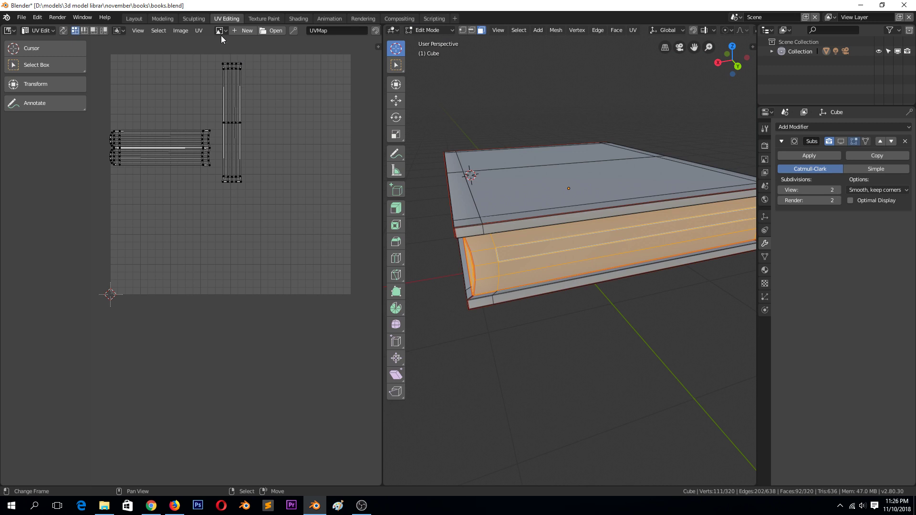
click(220, 32)
click(258, 66)
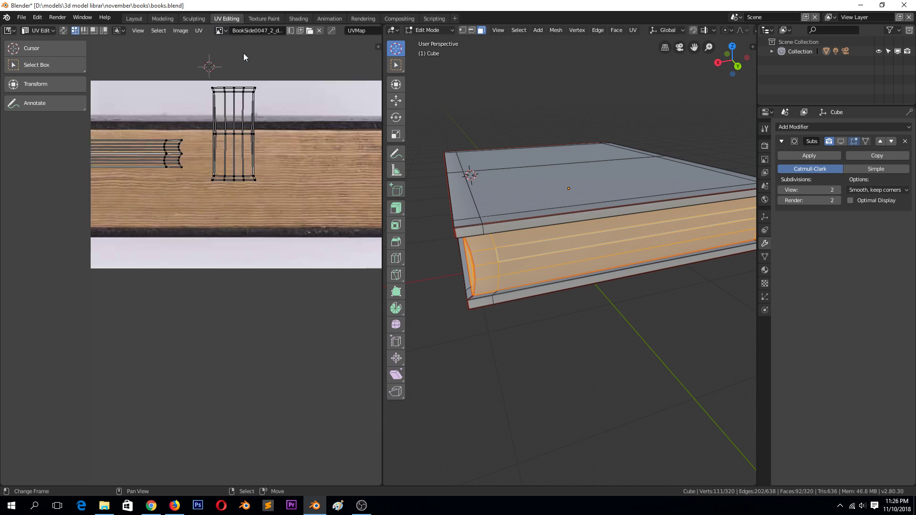
scroll(224, 179, down, 3)
scroll(227, 182, down, 2)
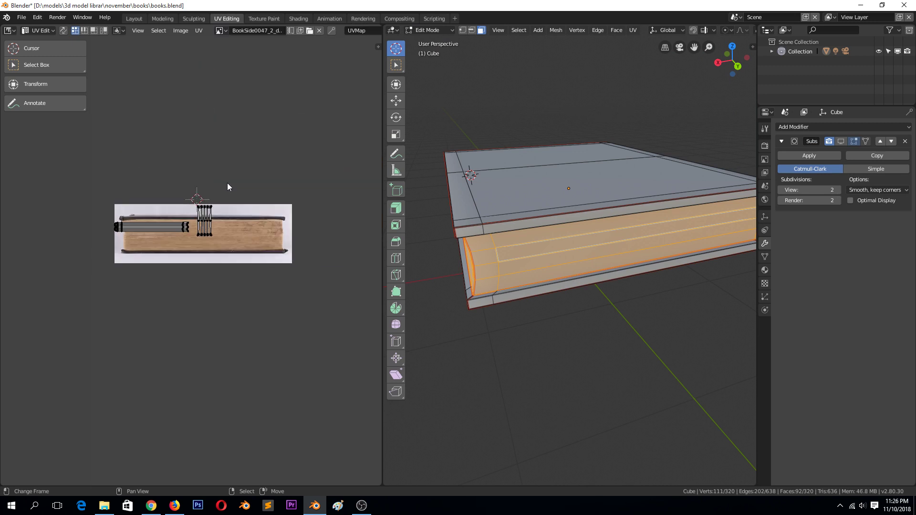
scroll(236, 188, up, 1)
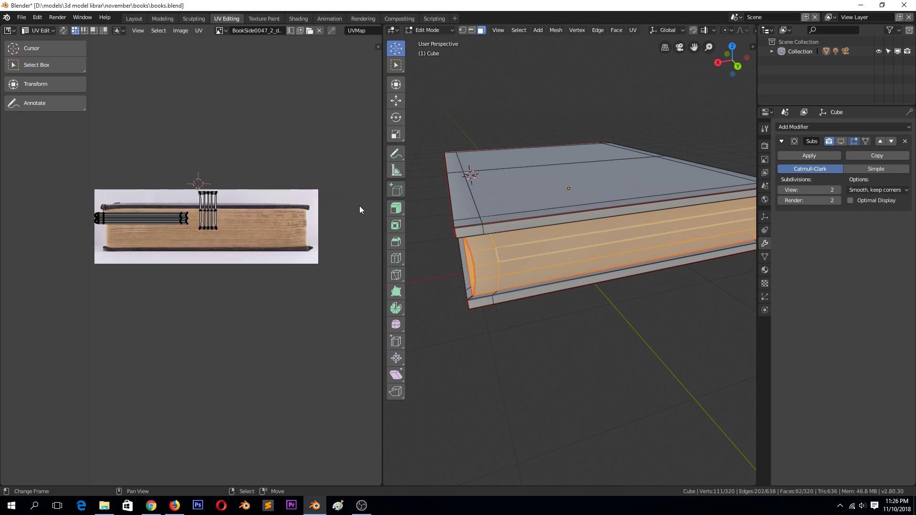
scroll(219, 233, up, 2)
scroll(219, 234, down, 2)
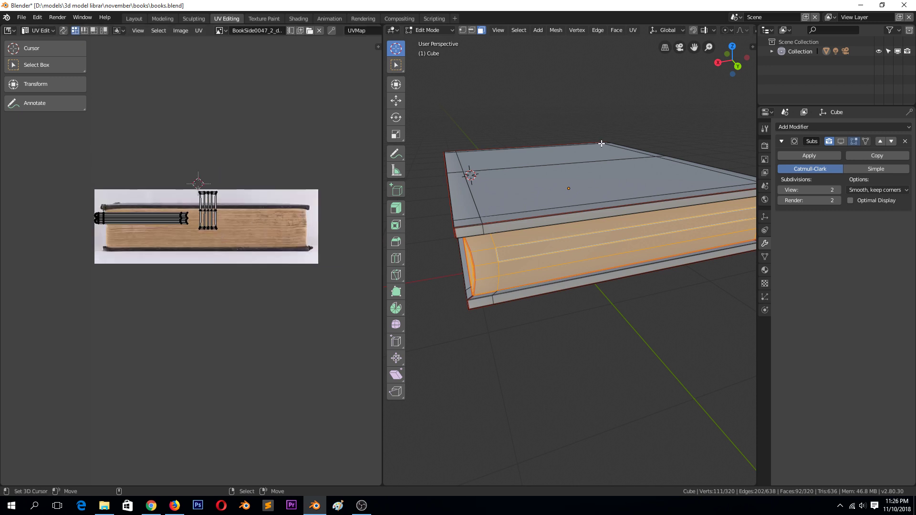
- Turn on Material Preview shading and view the book's page side
middle_drag(620, 238, 673, 76)
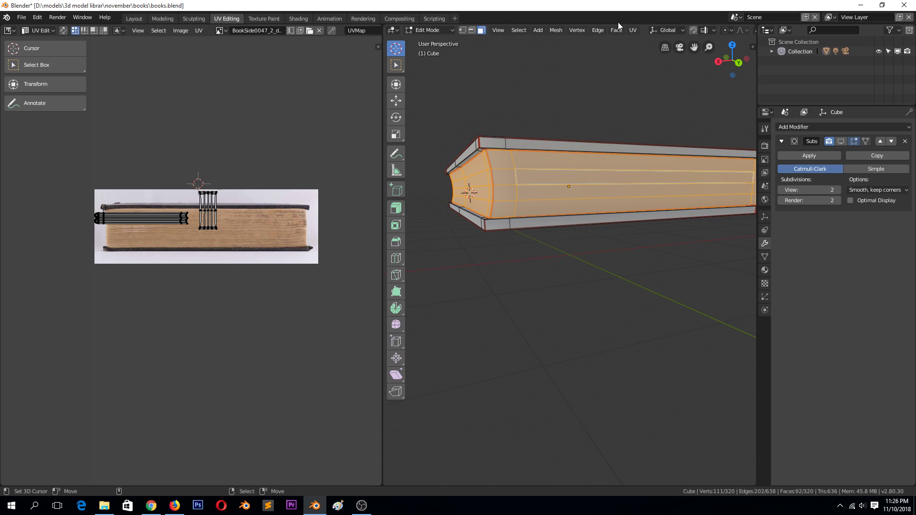
scroll(614, 30, down, 4)
scroll(674, 37, down, 5)
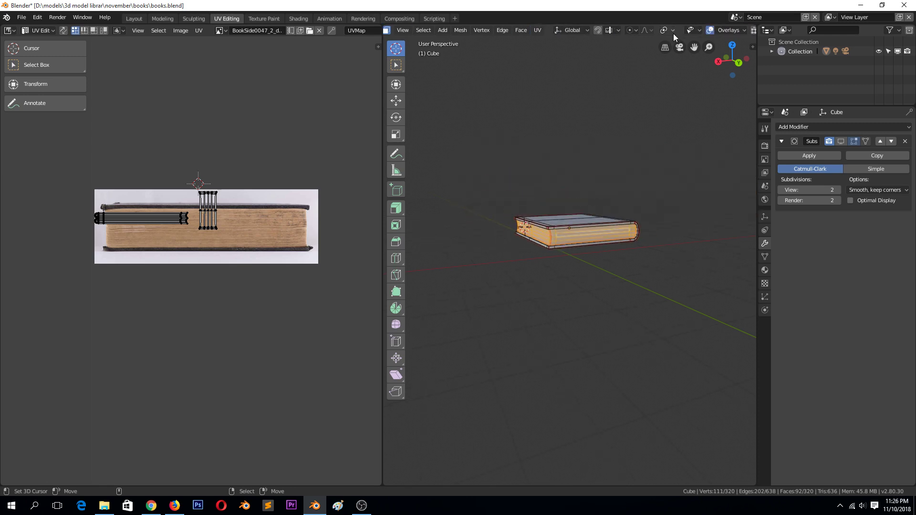
scroll(674, 32, down, 2)
scroll(674, 32, down, 2)
click(709, 30)
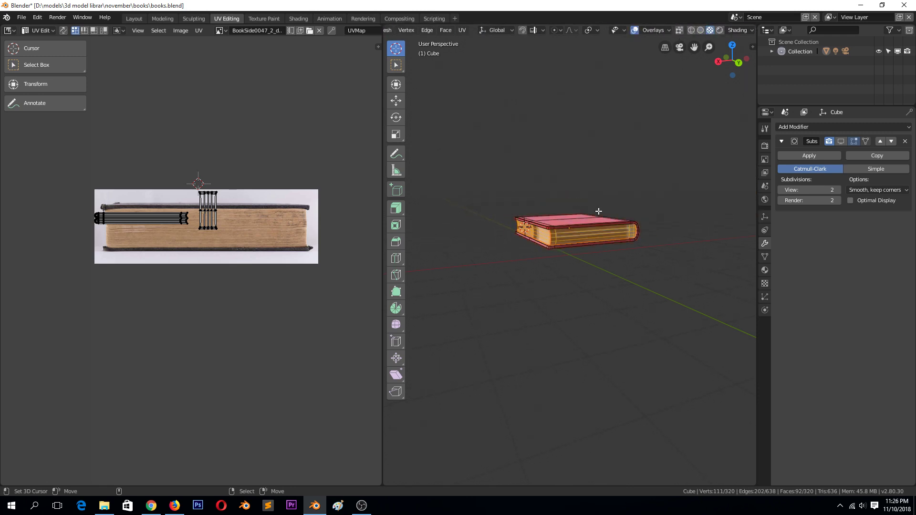
scroll(598, 211, up, 5)
middle_drag(610, 221, 613, 230)
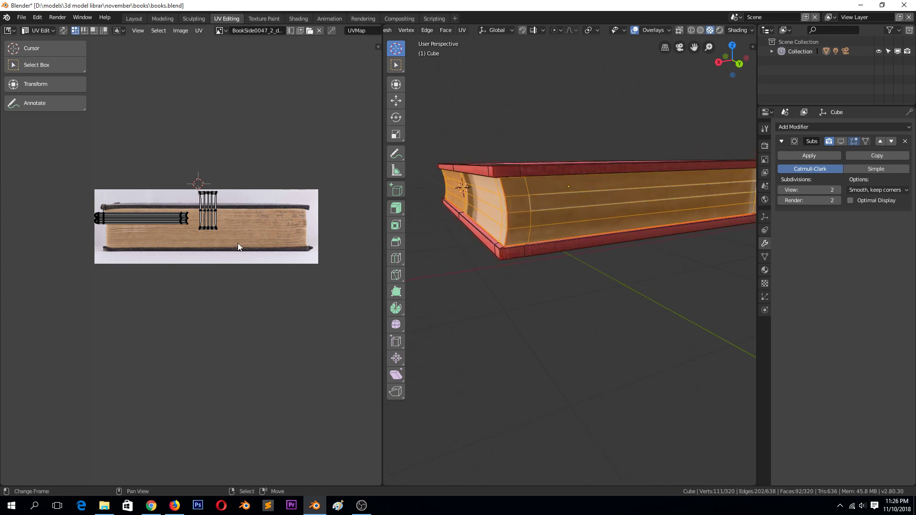
scroll(216, 222, up, 2)
scroll(221, 174, down, 1)
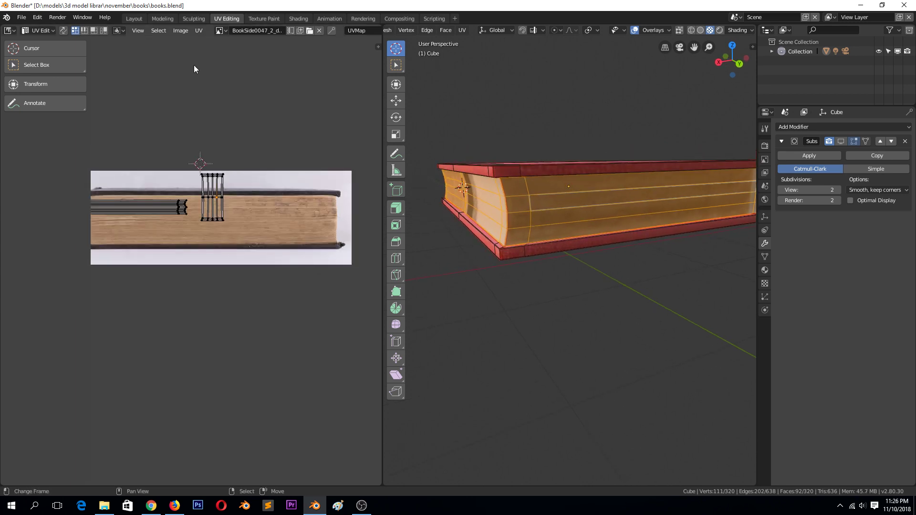
- Move the horizontal page-edge UV island onto the image and widen it to 2.234 scale
key(l)
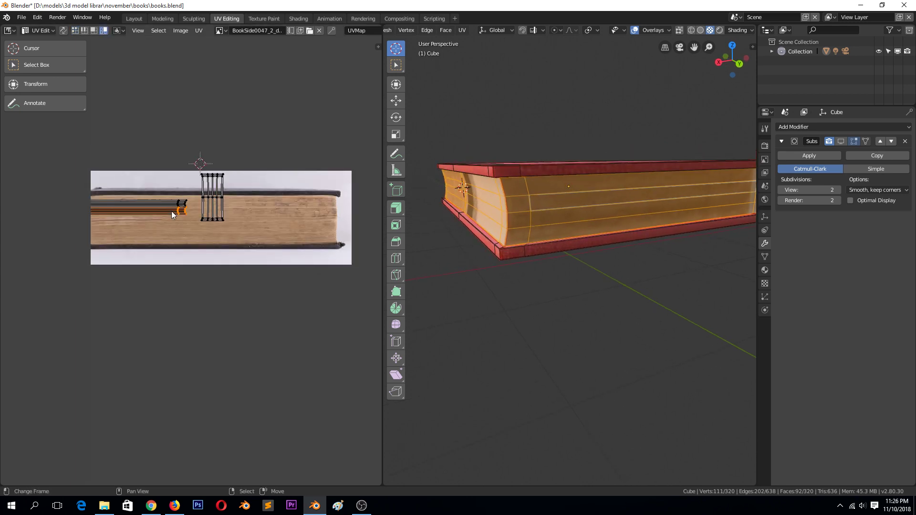
key(g)
click(260, 233)
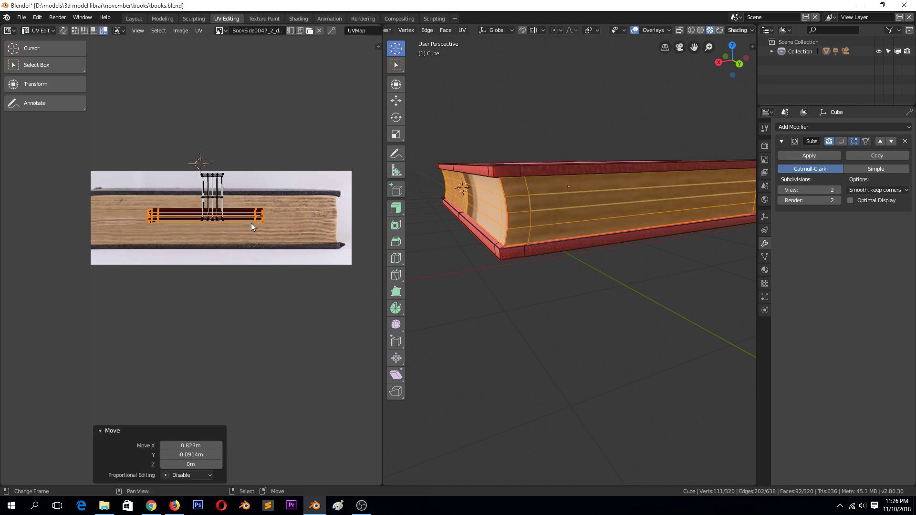
scroll(253, 233, down, 2)
key(s)
click(292, 285)
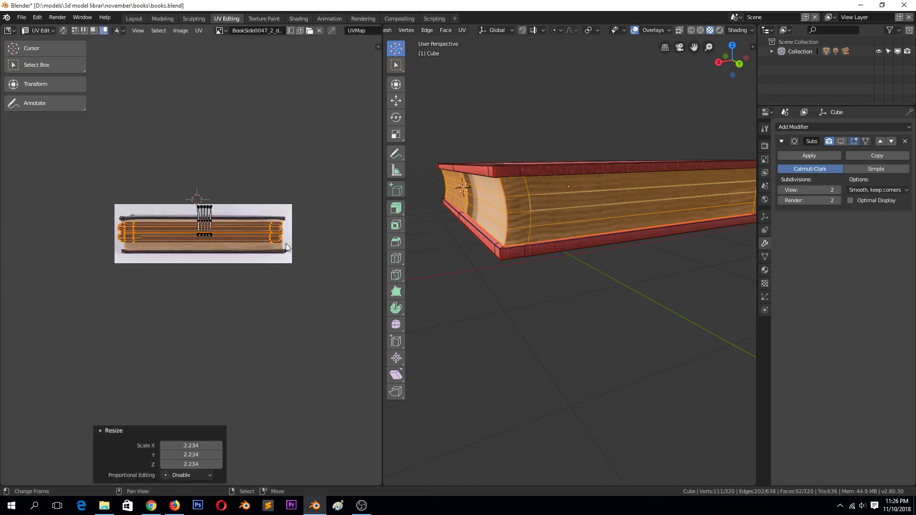
- Reposition the next page-edge island and rotate the vertical one 90°
shift+click(224, 236)
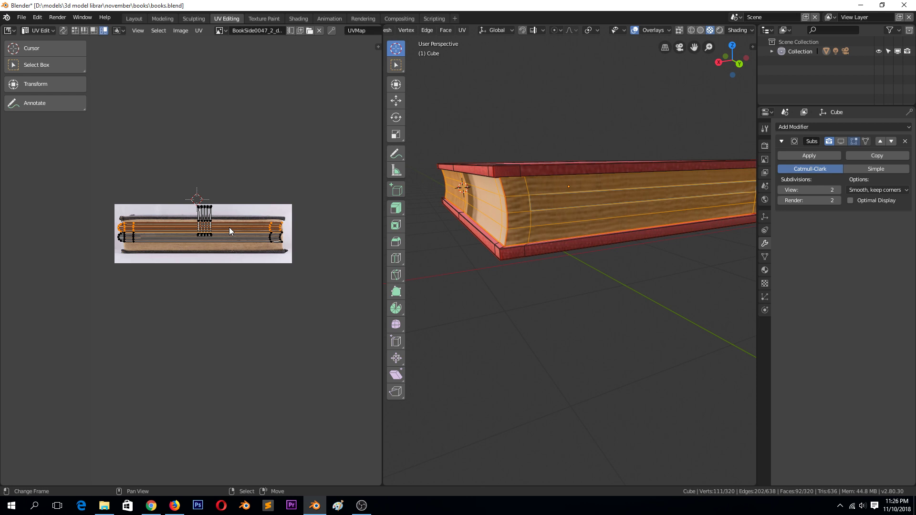
key(g)
click(228, 227)
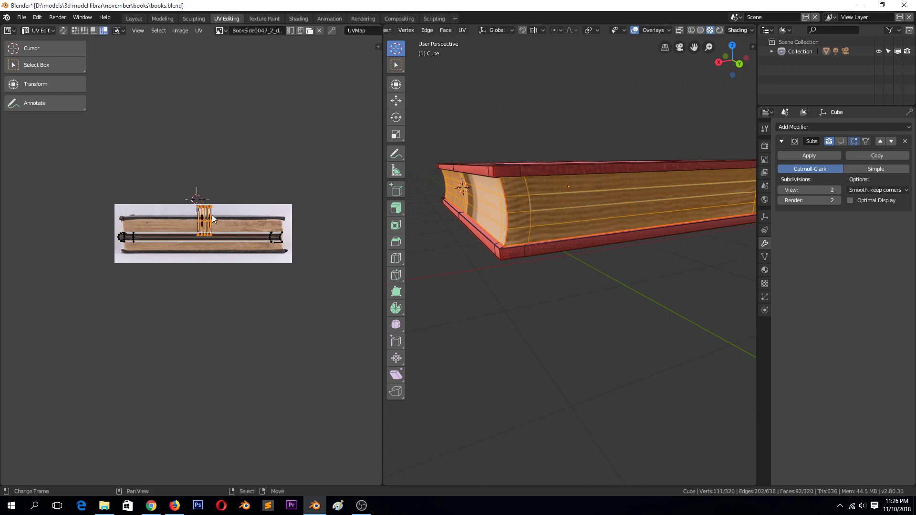
text(r90)
key(Return)
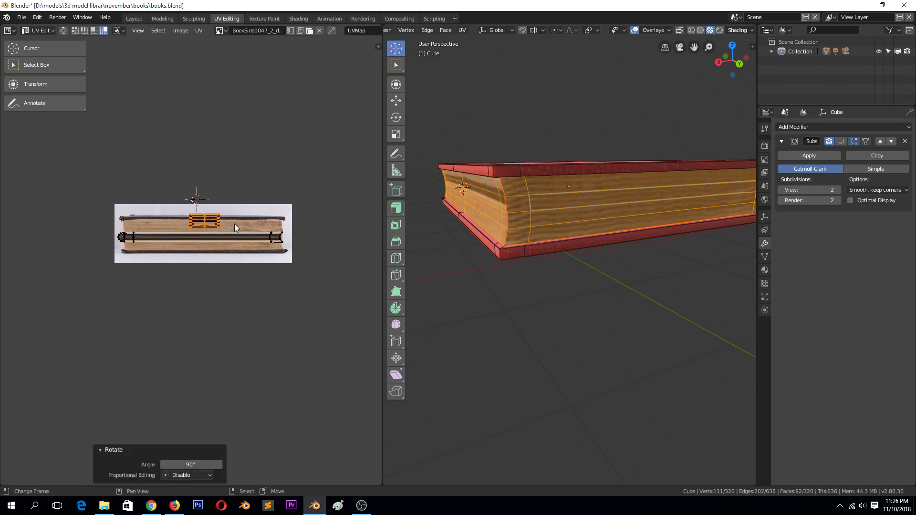
- Drop the small island onto the long strip and stretch it along X
key(g)
click(241, 245)
key(s)
key(x)
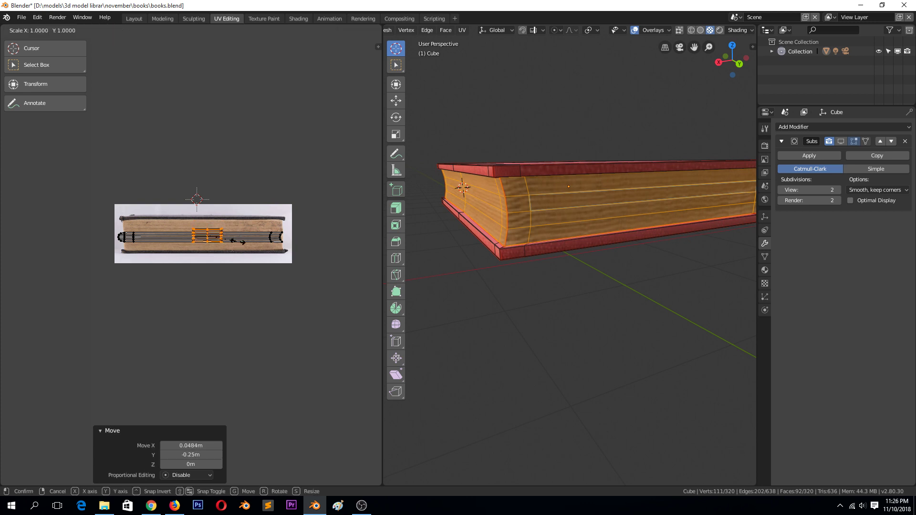
click(365, 243)
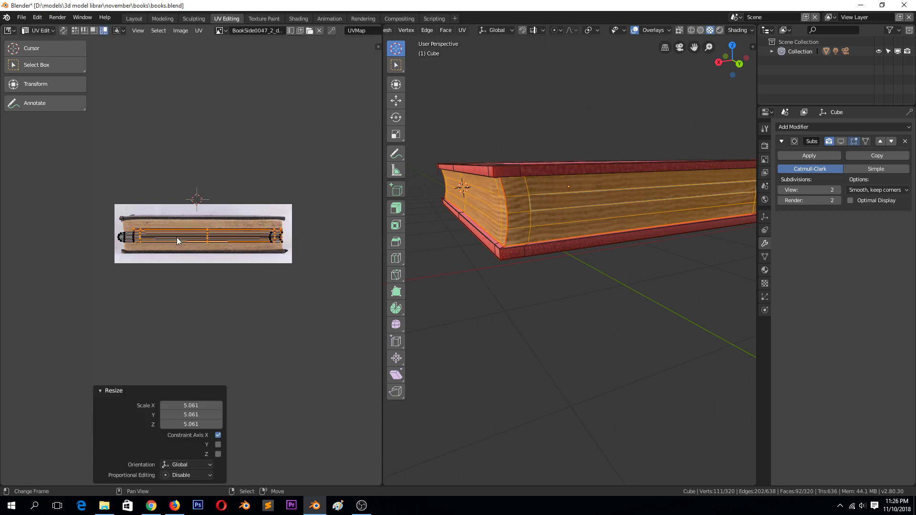
scroll(177, 237, up, 2)
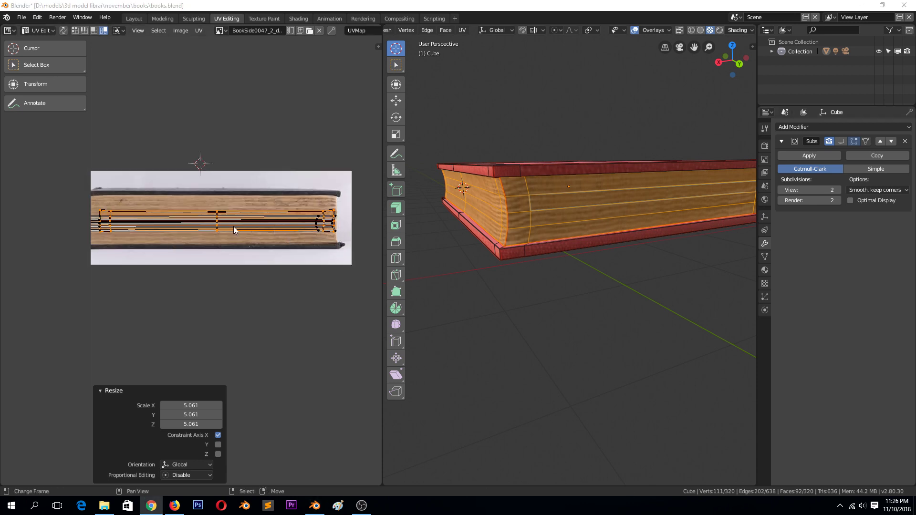
scroll(158, 231, down, 2)
scroll(153, 231, up, 1)
- Shrink all page-edge UVs along X, stretch them along Y, and shift them vertically
click(114, 232)
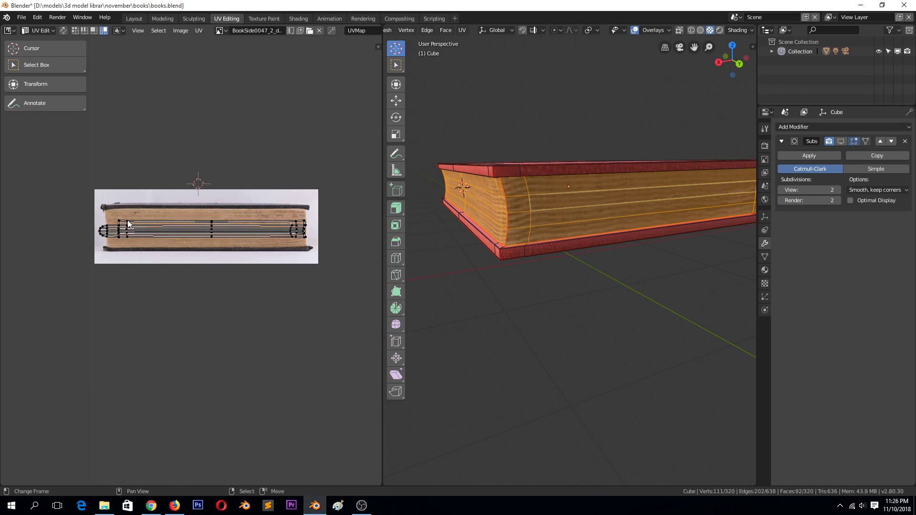
key(a)
key(s)
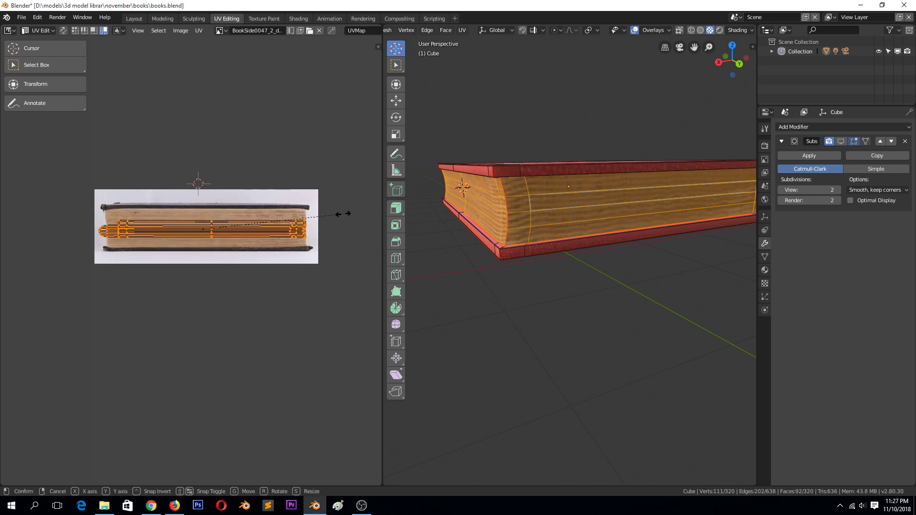
key(x)
click(327, 213)
key(s)
key(y)
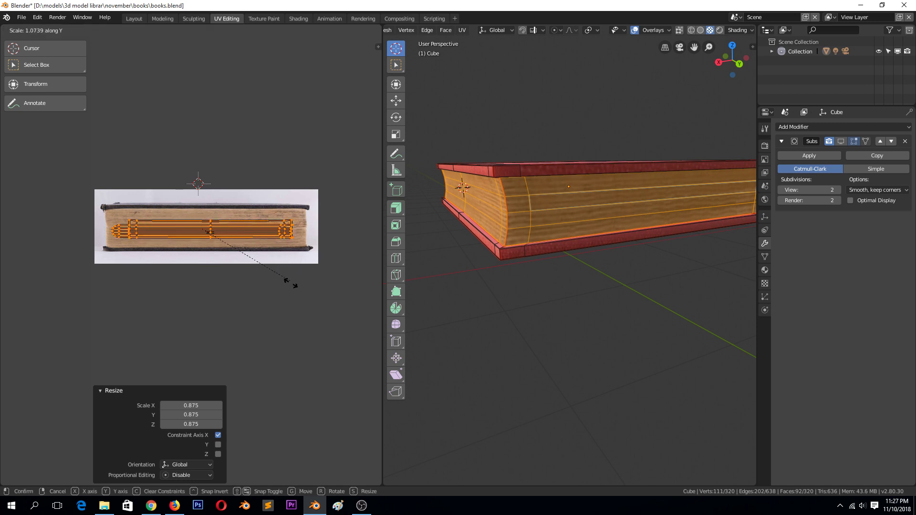
click(330, 395)
key(g)
key(y)
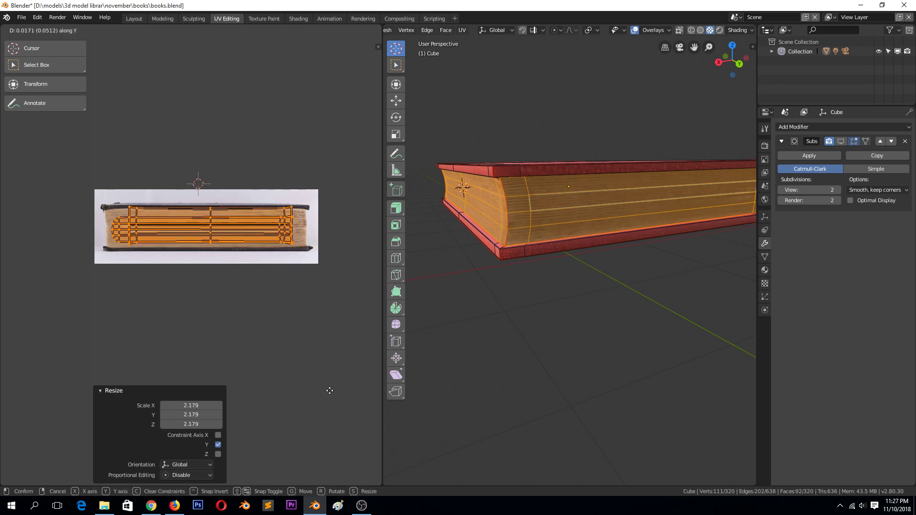
click(328, 393)
- Select another set of page UVs and adjust their height along Y
click(120, 237)
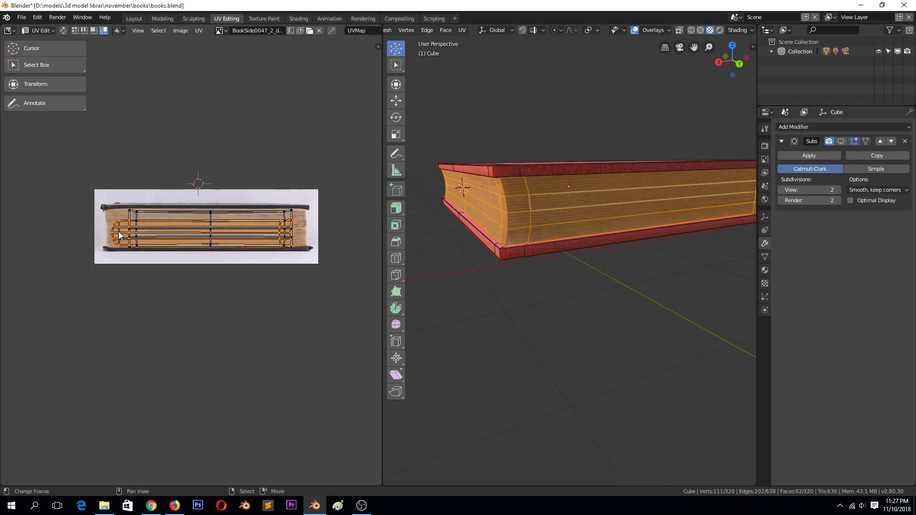
key(s)
key(y)
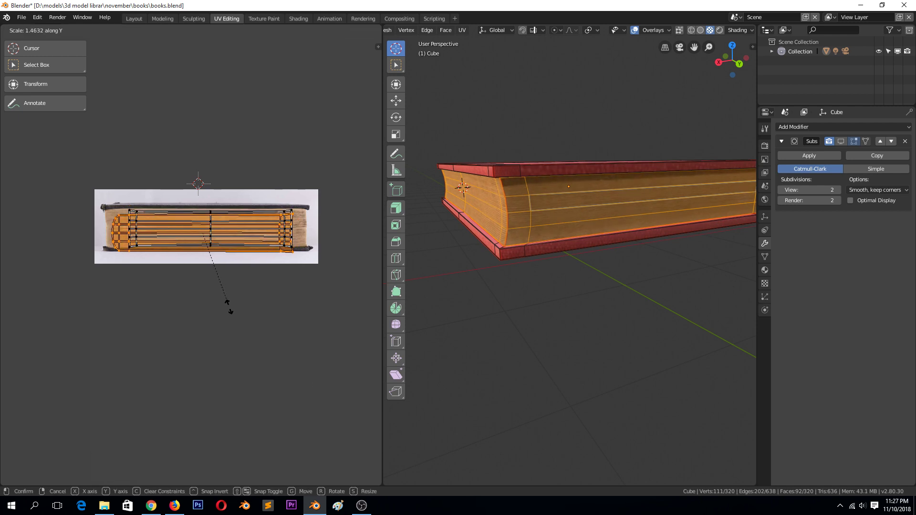
click(225, 301)
- Slide the selected UVs along Y into their final position and return to object mode
key(g)
key(y)
click(228, 295)
key(Tab)
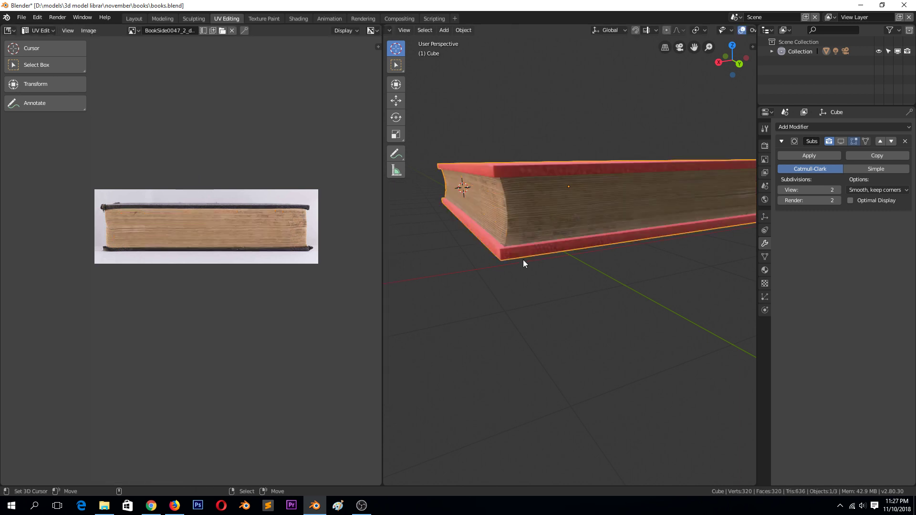
mouse_move(523, 260)
middle_down()
mouse_move(548, 242)
mouse_move(485, 223)
mouse_move(522, 243)
mouse_move(617, 247)
mouse_move(696, 210)
mouse_move(686, 217)
middle_up()
- Save books.blend, orbiting to check the page edges from several sides
key(ctrl+s)
click(452, 234)
middle_drag(630, 216, 677, 245)
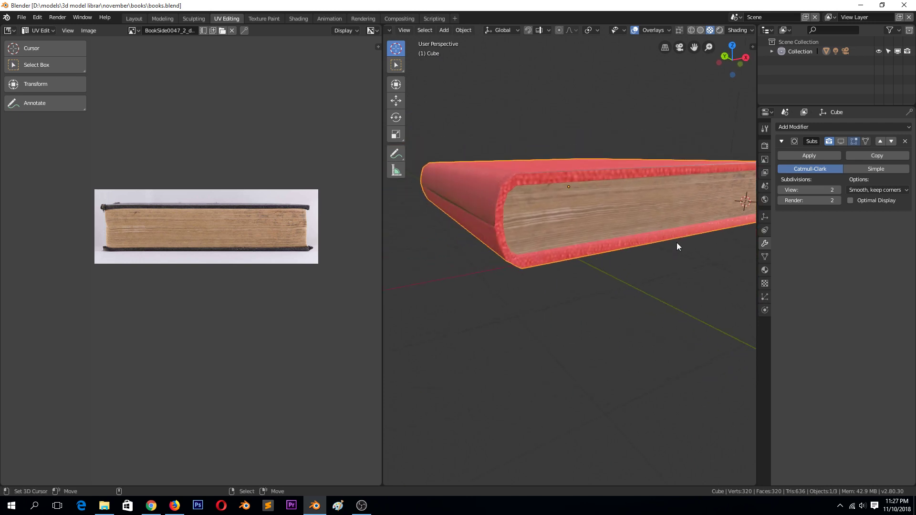
mouse_move(594, 243)
middle_down()
mouse_move(574, 280)
mouse_move(512, 274)
mouse_move(457, 226)
mouse_move(495, 214)
mouse_move(550, 227)
middle_up()
key(alt+a)
key(ctrl+s)
click(550, 225)
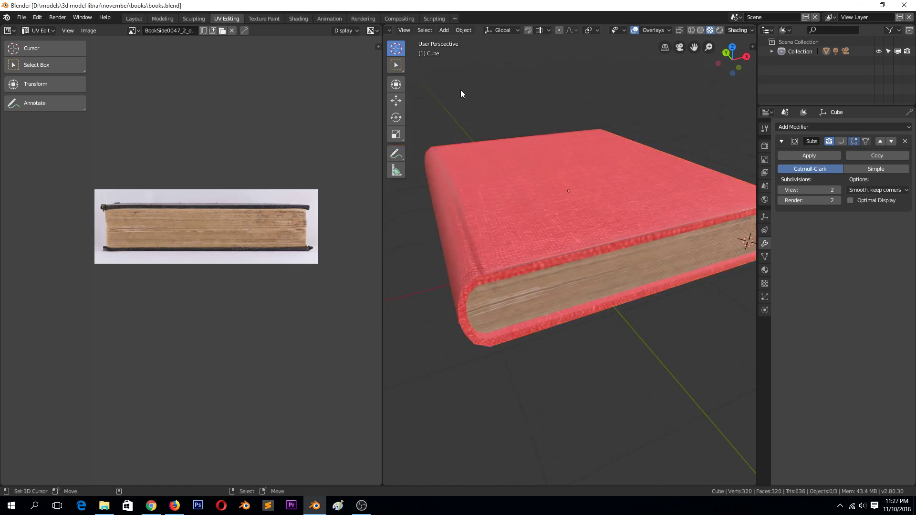
- In the Shading layout, darken one pages ramp stop and set the other to light grey
click(301, 18)
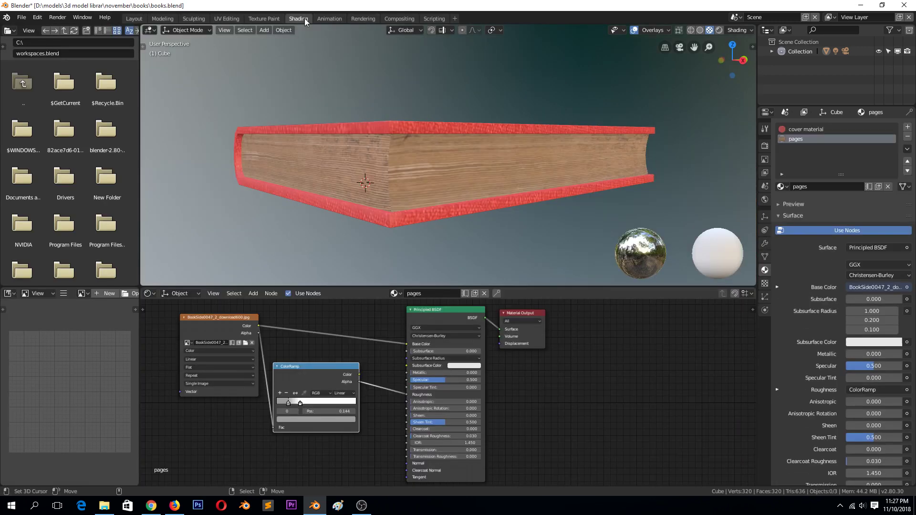
mouse_move(477, 158)
middle_down()
mouse_move(566, 183)
mouse_move(599, 165)
mouse_move(525, 205)
middle_up()
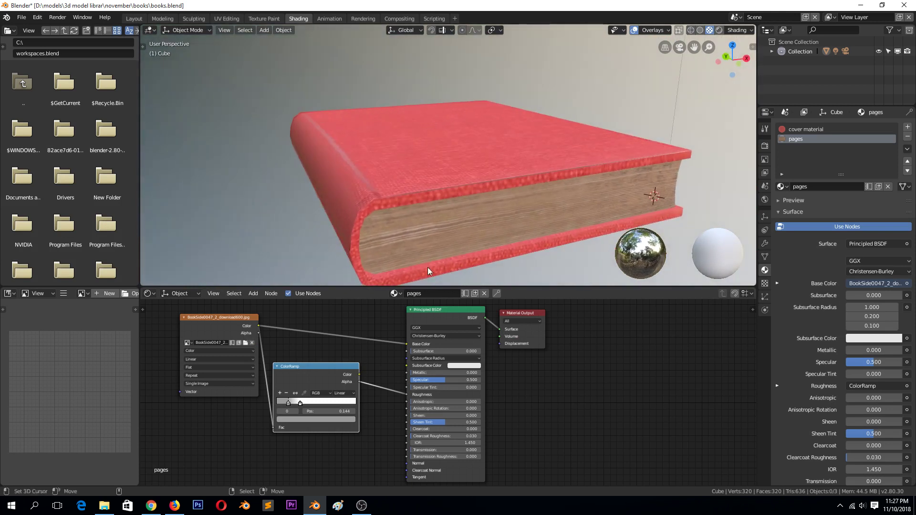
click(290, 411)
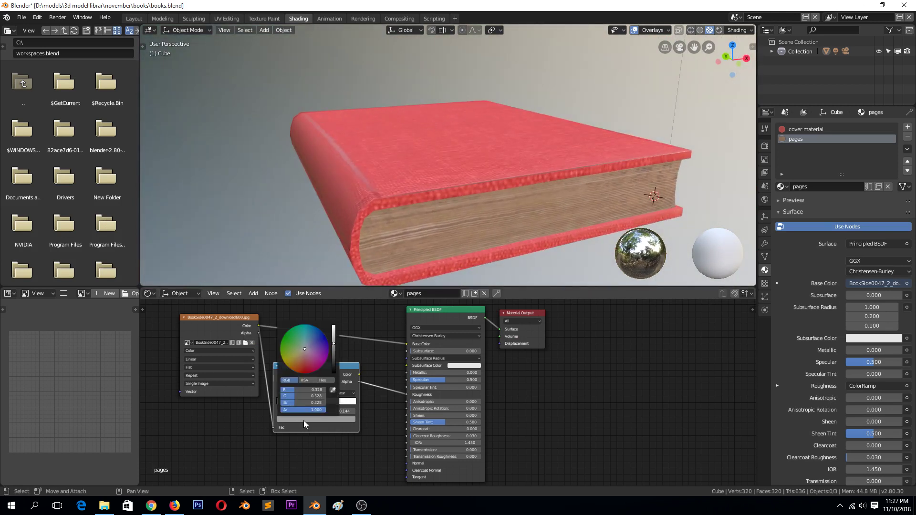
drag(334, 351, 333, 358)
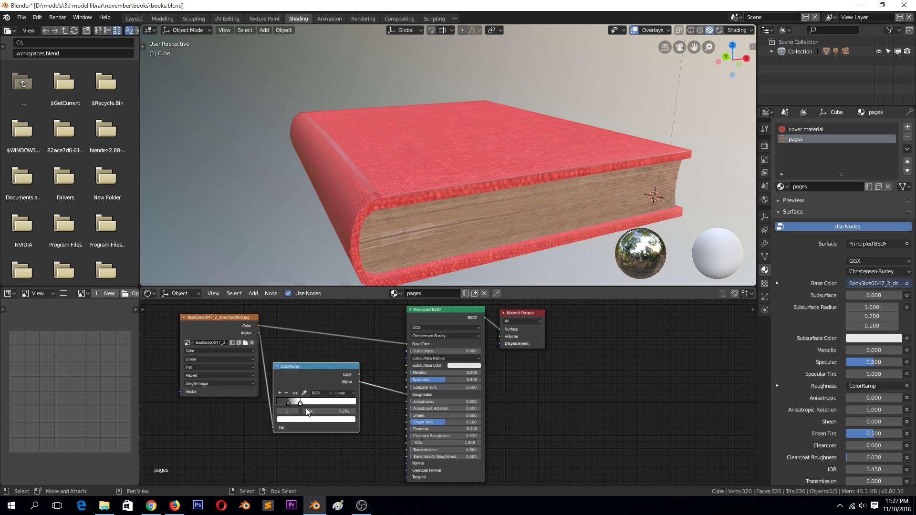
click(308, 412)
click(315, 420)
drag(336, 329, 336, 344)
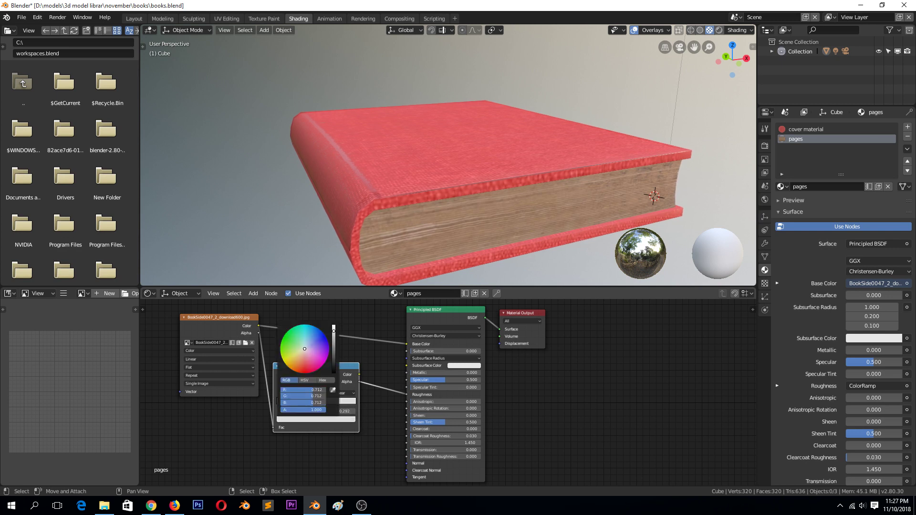
- Darken the left pages ramp stop to near black and display the cover material's nodes
mouse_move(423, 195)
middle_down()
mouse_move(484, 162)
mouse_move(438, 190)
mouse_move(407, 185)
middle_up()
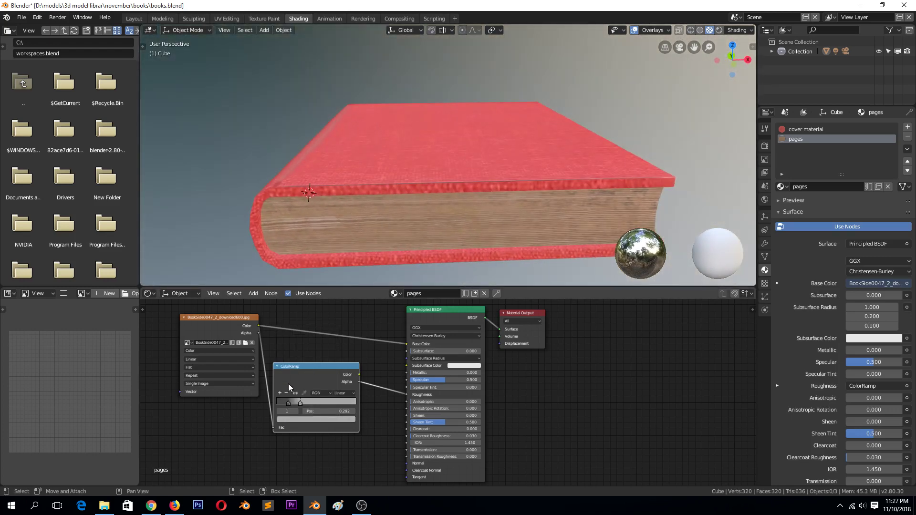
click(288, 403)
click(309, 419)
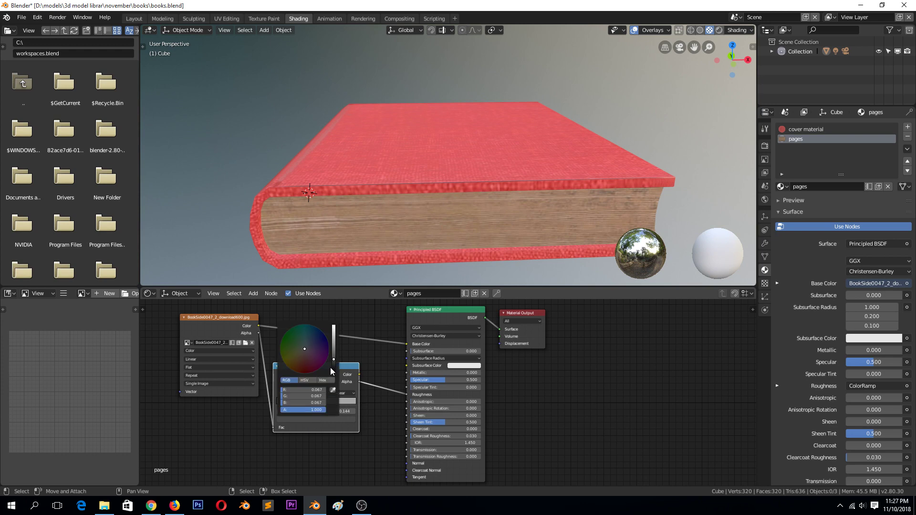
drag(331, 365, 334, 366)
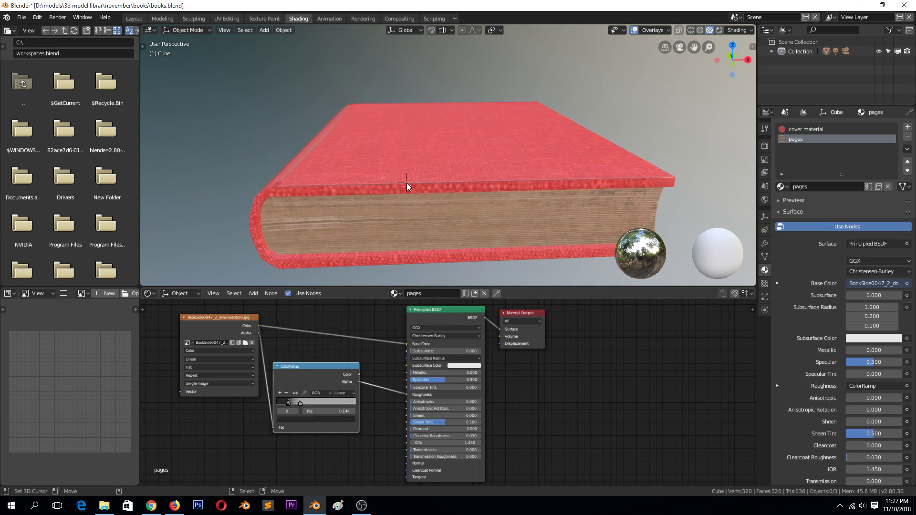
middle_drag(430, 191, 480, 97)
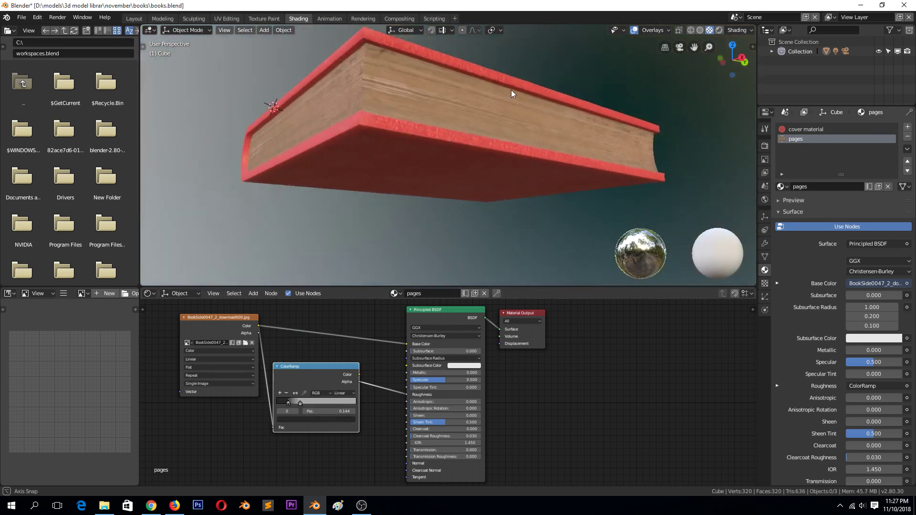
click(792, 130)
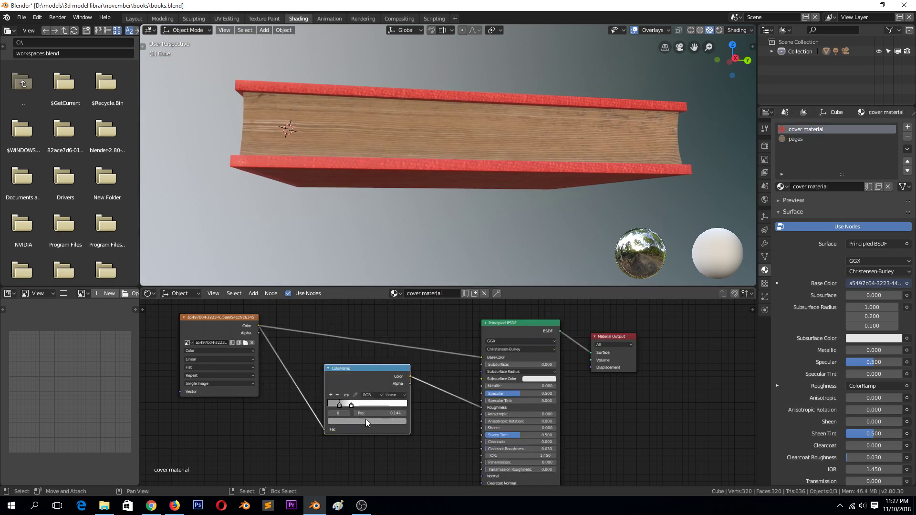
- Darken the cover ColorRamp stop to value 0.054 and save the file
click(366, 421)
drag(384, 351, 385, 362)
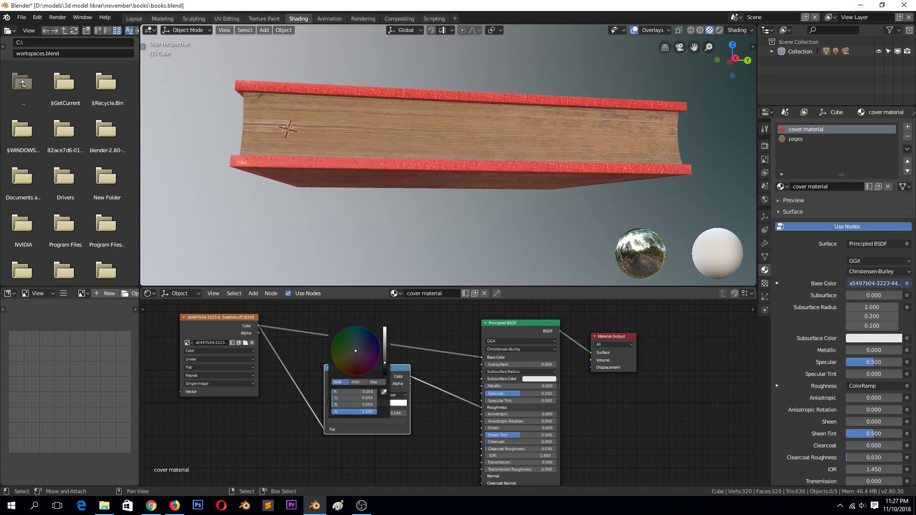
middle_drag(420, 219, 360, 242)
key(ctrl+s)
click(378, 204)
- Inspect the book from several angles, saving again, then bring back the pages material
mouse_move(379, 204)
middle_down()
mouse_move(333, 216)
mouse_move(251, 197)
mouse_move(196, 205)
mouse_move(738, 204)
mouse_move(706, 215)
middle_up()
key(ctrl+s)
click(577, 125)
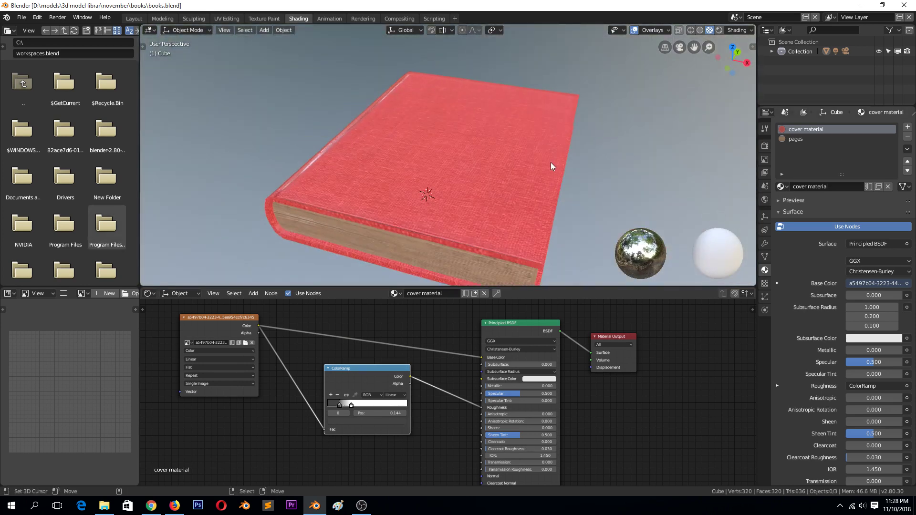
mouse_move(551, 162)
middle_down()
mouse_move(483, 100)
mouse_move(569, 201)
mouse_move(609, 193)
middle_up()
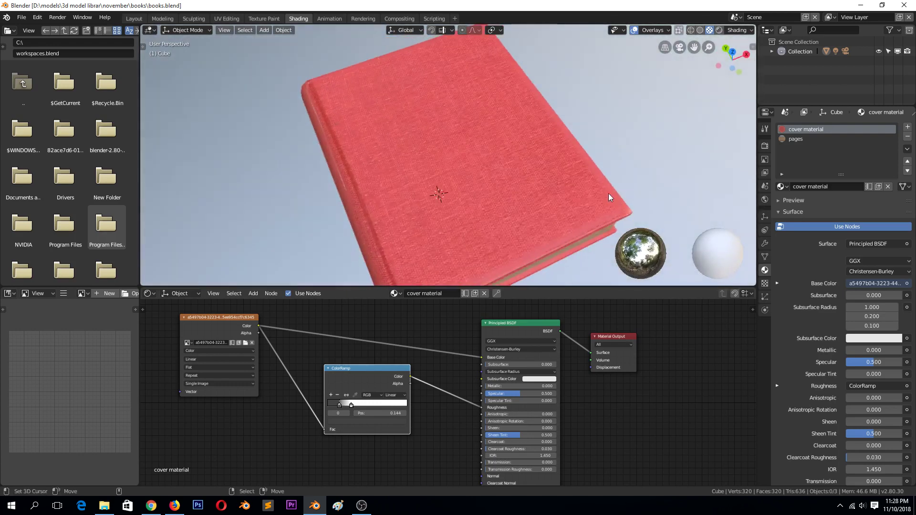
click(334, 184)
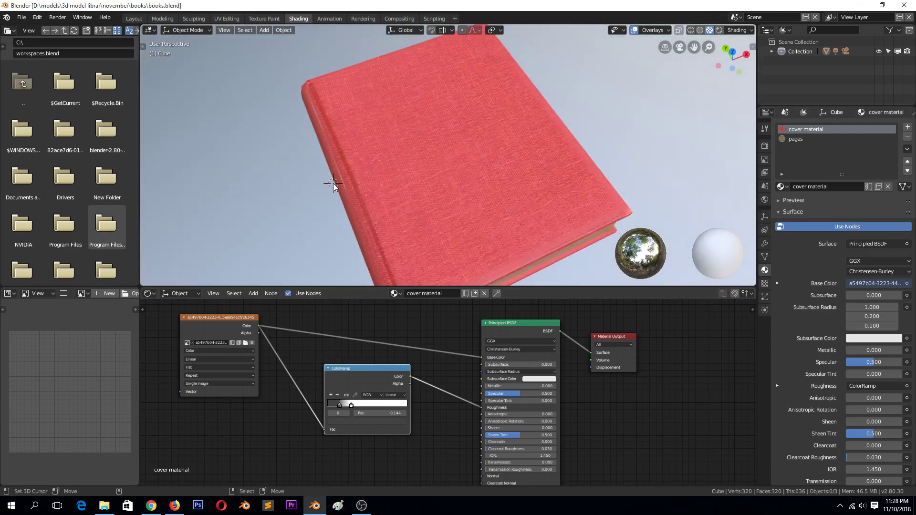
key(ctrl+s)
click(334, 184)
mouse_move(333, 184)
middle_down()
mouse_move(358, 182)
mouse_move(331, 141)
mouse_move(270, 134)
middle_up()
click(794, 141)
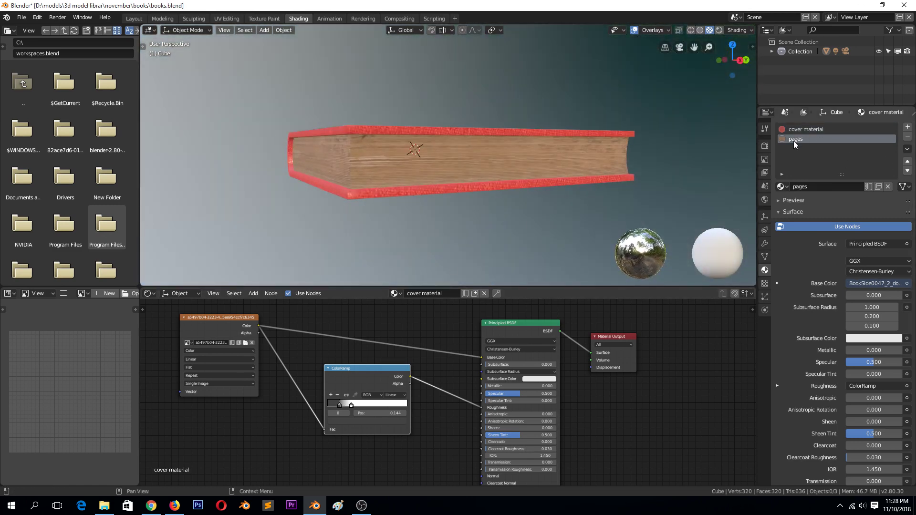
- Spread the pages material nodes apart to make room between image and BSDF
drag(216, 334, 177, 352)
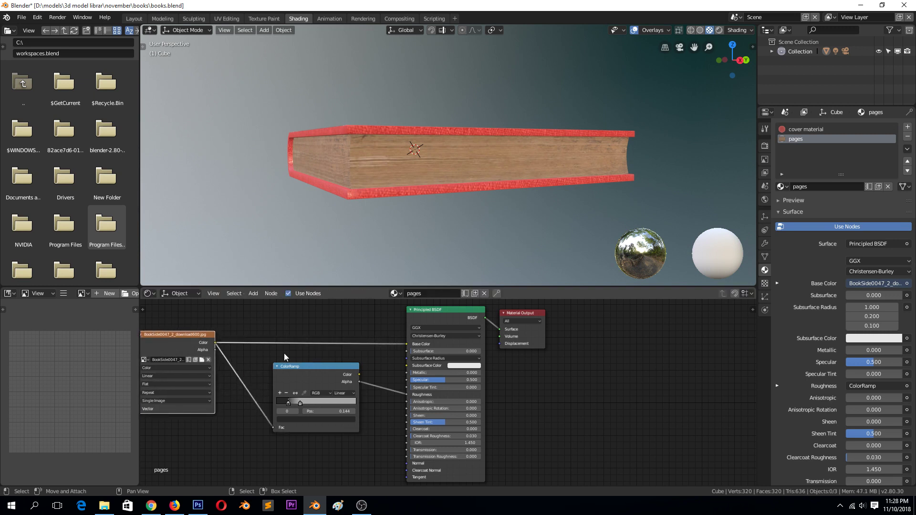
drag(528, 315, 607, 322)
drag(439, 311, 474, 334)
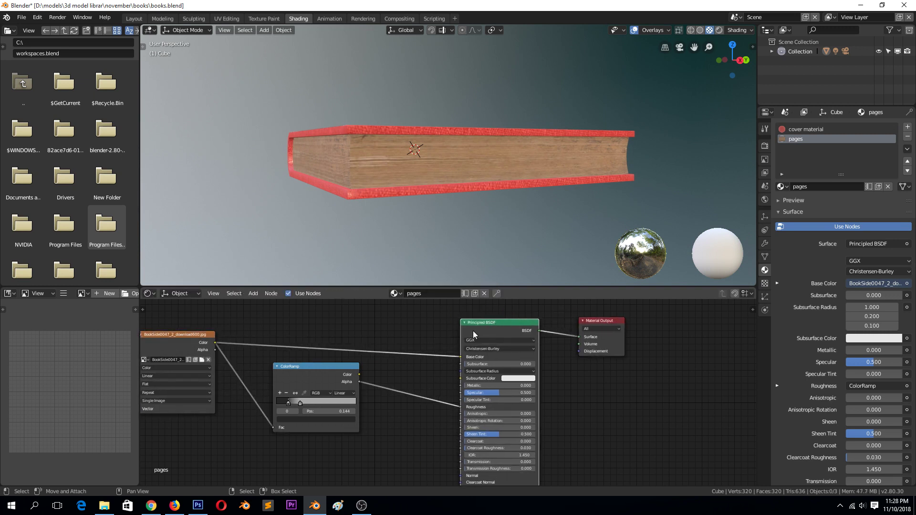
drag(310, 378, 302, 440)
- Insert a MixRGB node on the image link with white Color2, Multiply blend, Fac 1.0
key(shift+a)
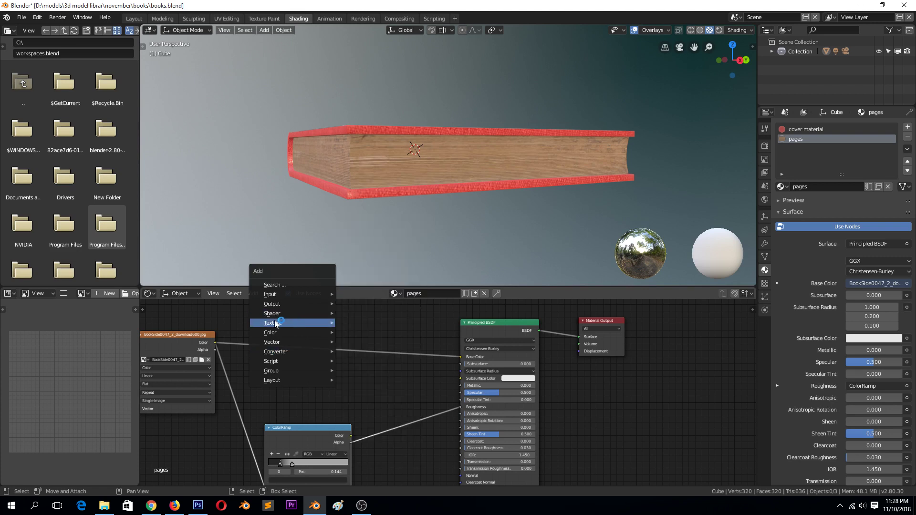
mouse_move(272, 323)
click(372, 382)
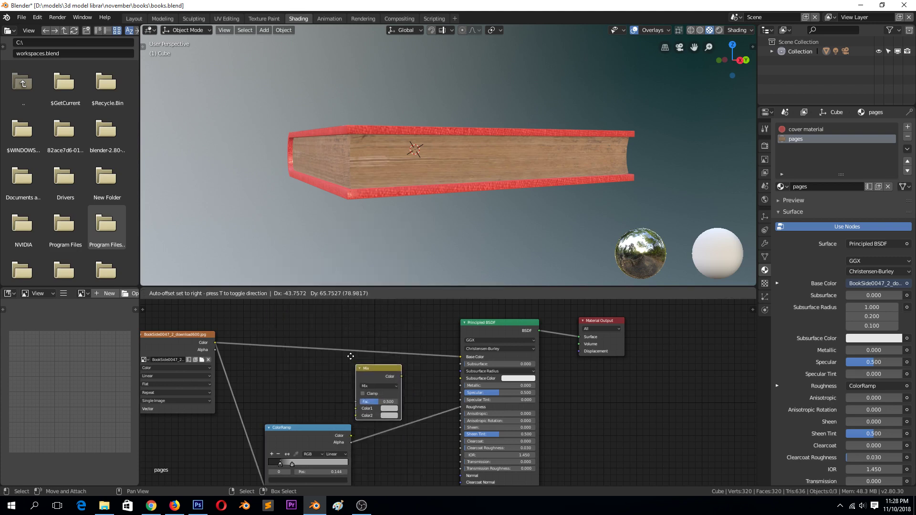
click(353, 354)
scroll(349, 394, up, 1)
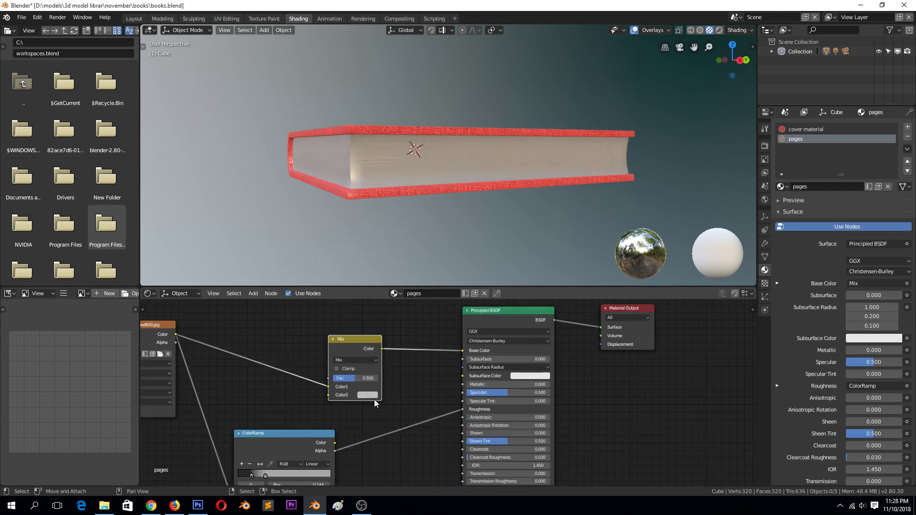
click(373, 397)
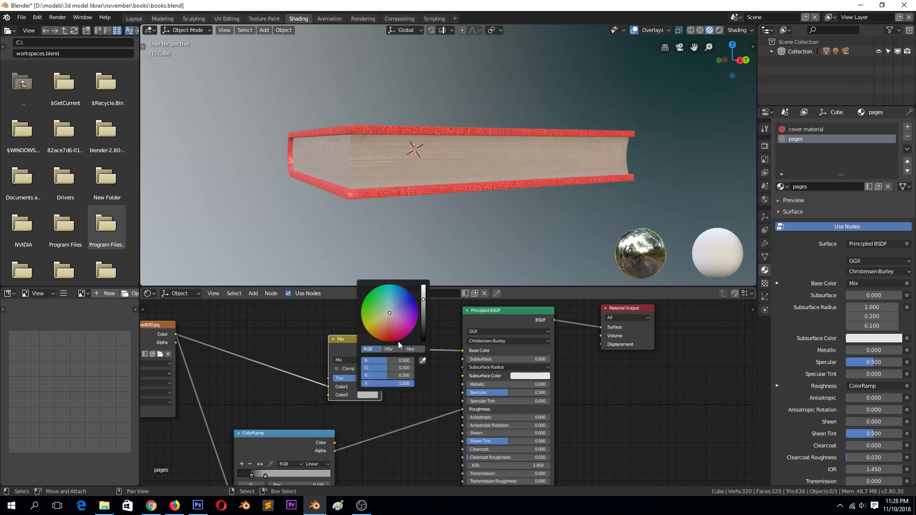
drag(422, 301, 423, 285)
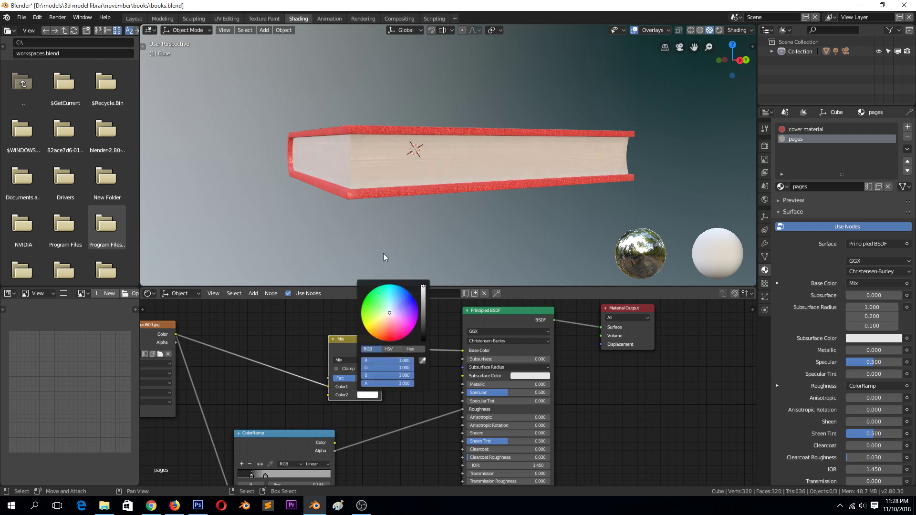
click(361, 361)
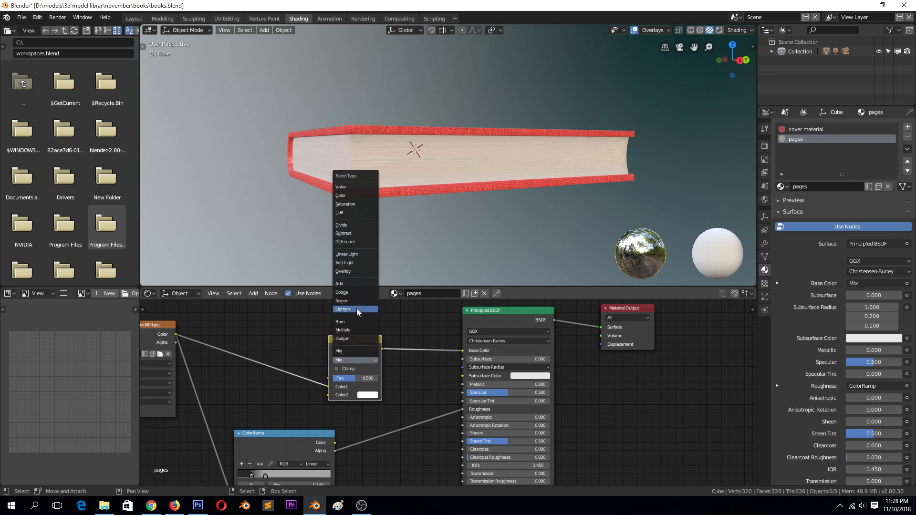
click(354, 329)
drag(357, 379, 334, 398)
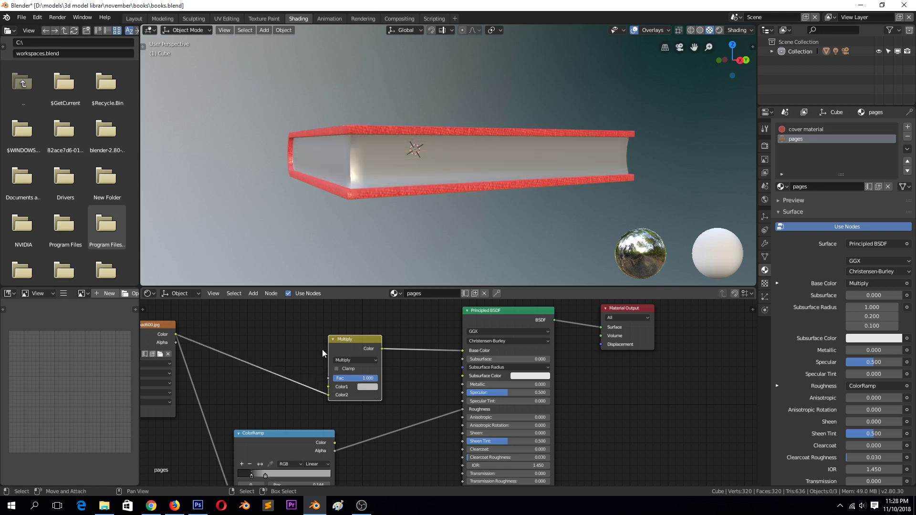
- Reposition the Multiply node and switch over to Photoshop
drag(351, 341, 371, 327)
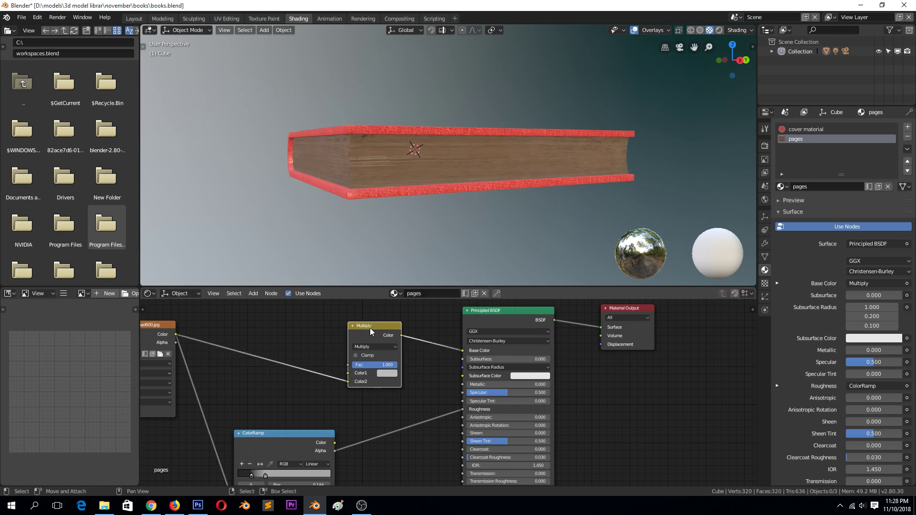
key(shift+a)
key(alt+Tab)
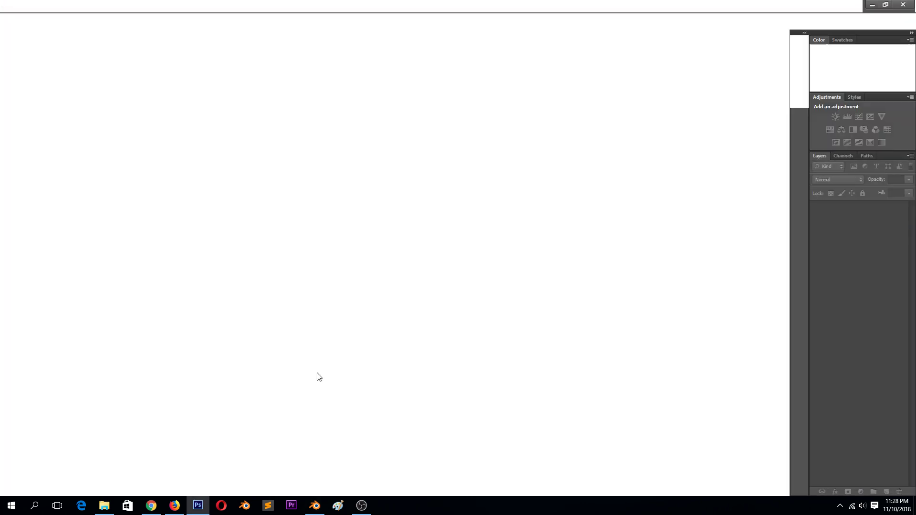
- Back in Blender, try an RGB Curves node on the image link, then delete it
click(314, 506)
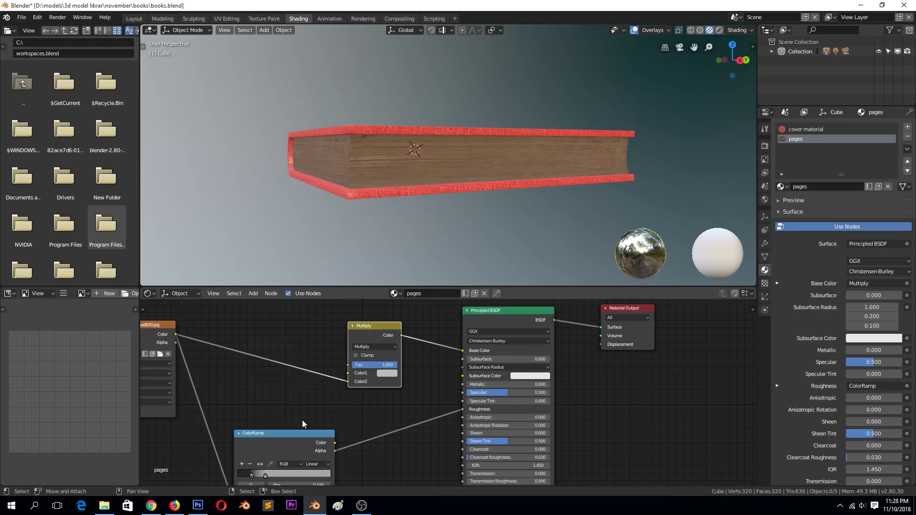
mouse_move(240, 382)
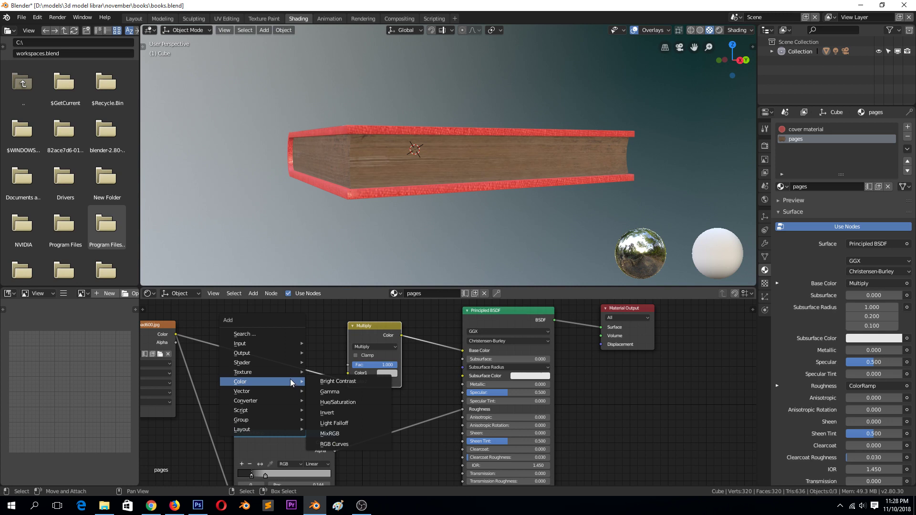
click(337, 444)
click(287, 352)
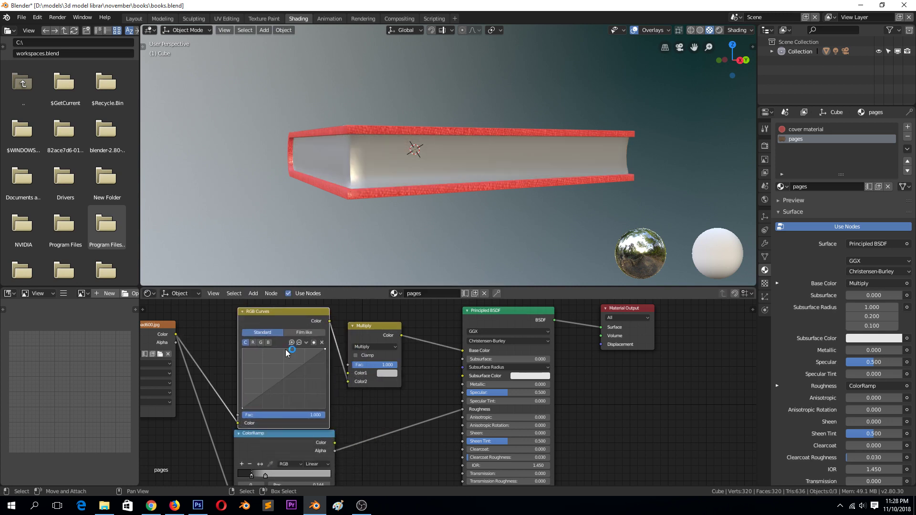
drag(285, 368, 280, 357)
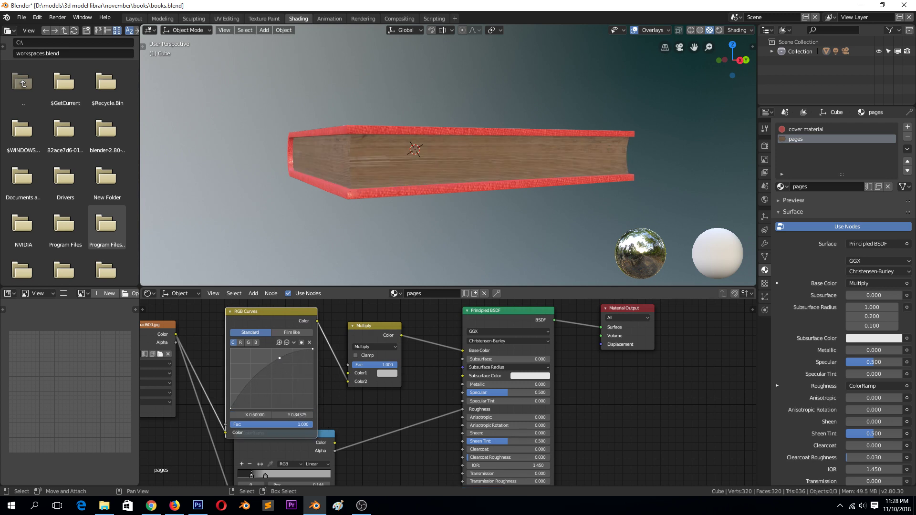
drag(254, 391, 256, 394)
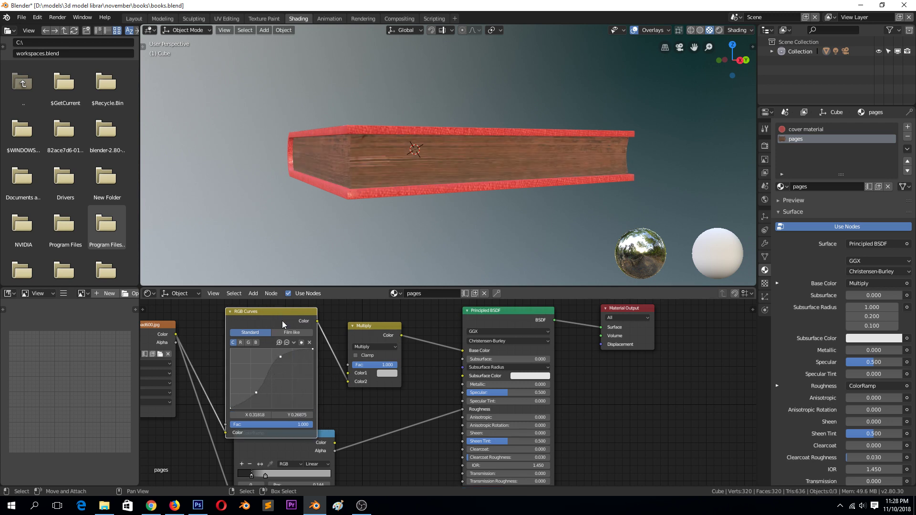
key(x)
- Add a ColorRamp fed by the image colour, driving the Multiply node's factor
key(shift+a)
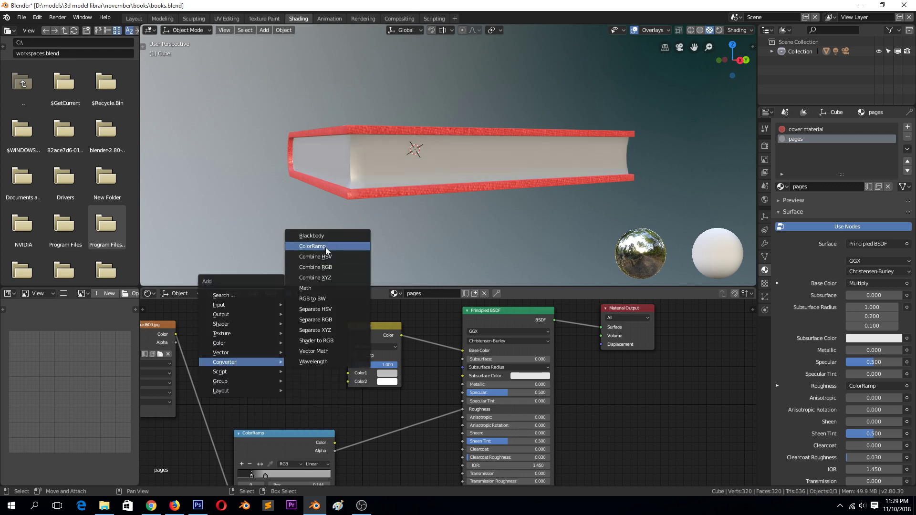
click(313, 246)
click(196, 327)
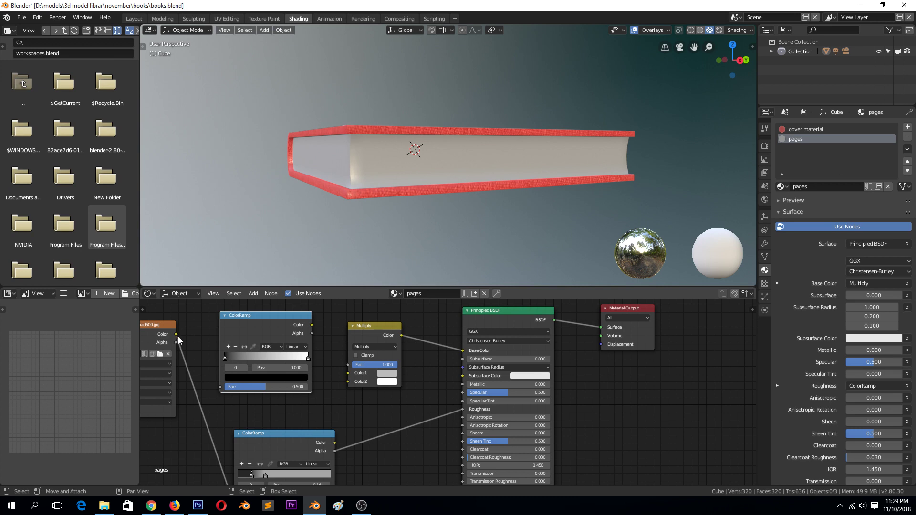
drag(176, 334, 221, 387)
drag(311, 325, 337, 364)
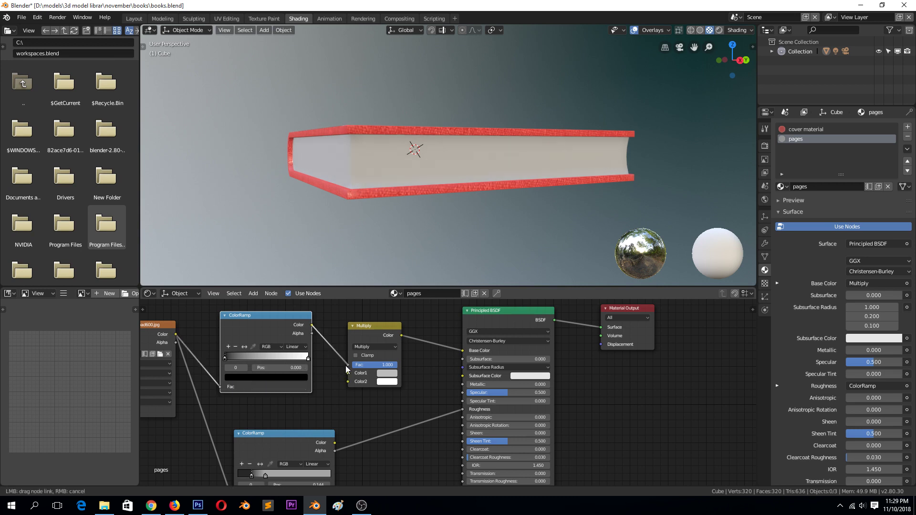
drag(348, 366, 348, 365)
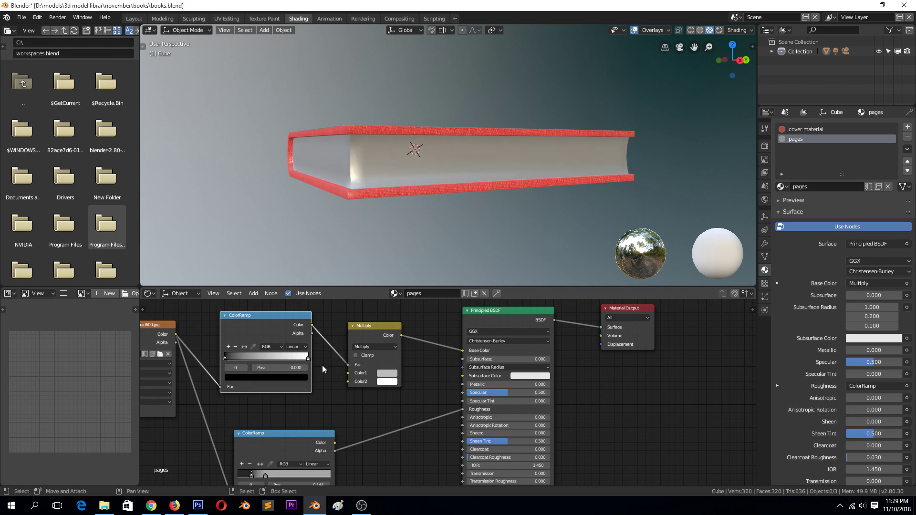
- Darken the Multiply node's first colour to dark grey and preview the ColorRamp output
click(388, 374)
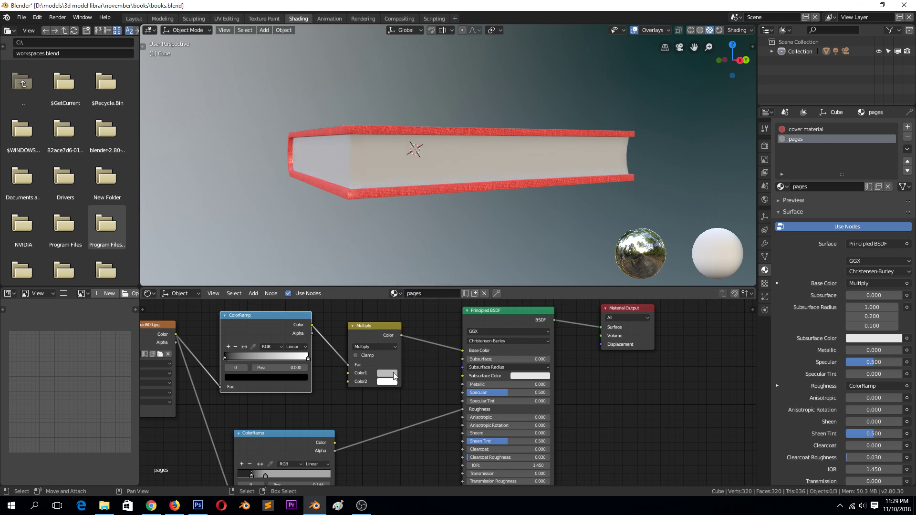
click(388, 374)
drag(440, 282, 437, 297)
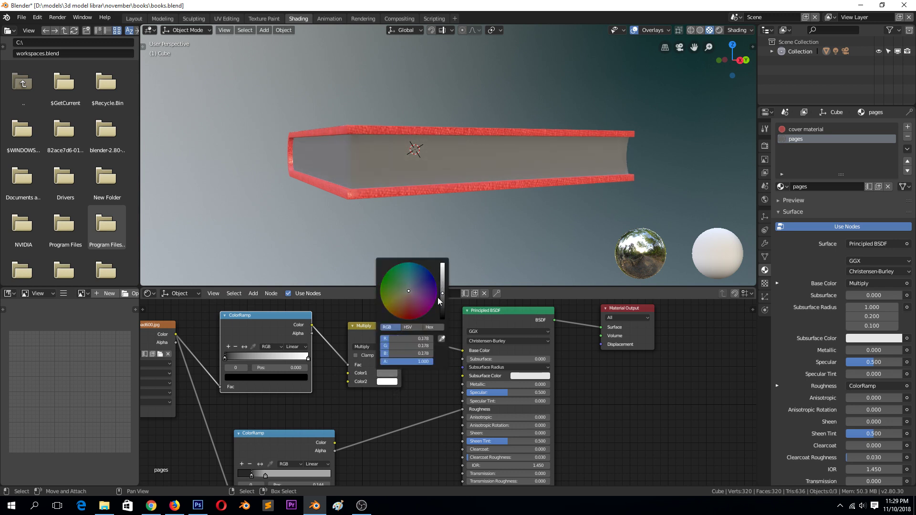
ctrl+shift+click(276, 329)
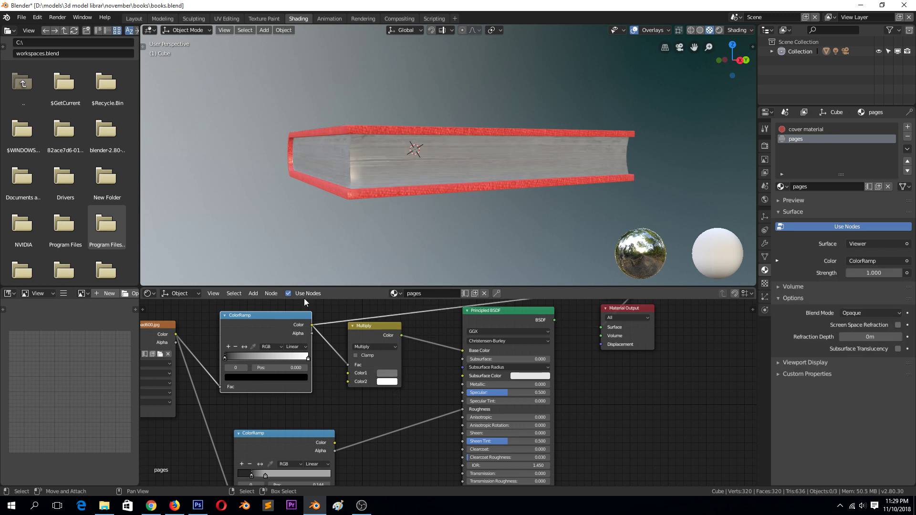
- Save the file and slide the pages ramp's white stop to brighten the pages
key(ctrl+s)
key(Return)
scroll(305, 193, up, 2)
middle_drag(306, 193, 328, 199)
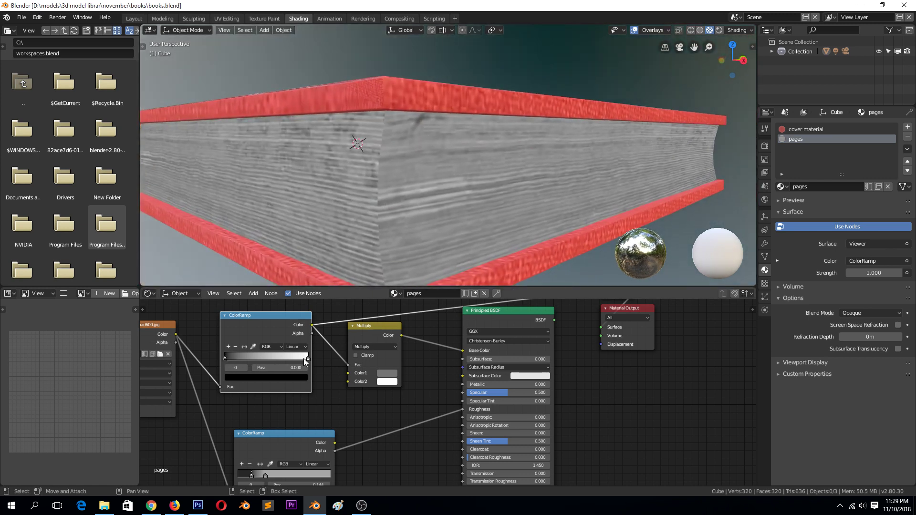
drag(308, 357, 230, 359)
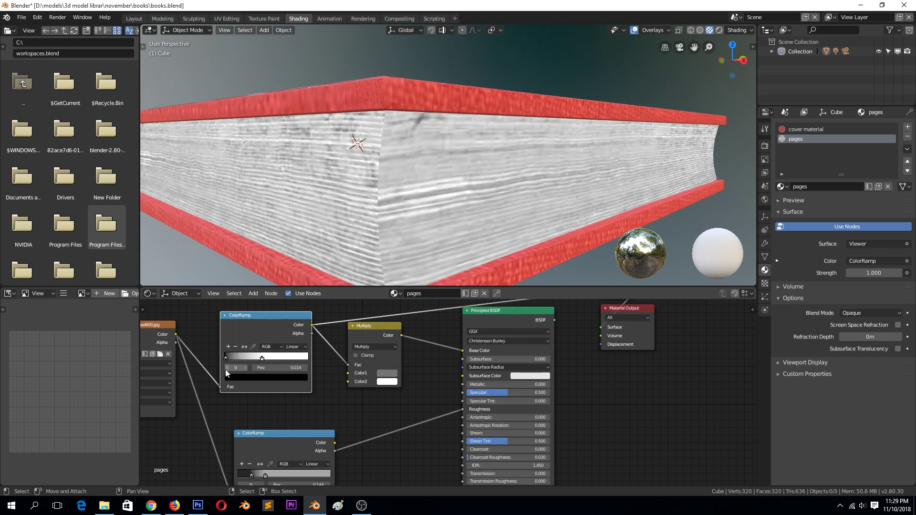
- Add a Mapping node with Texture Coordinate ahead of the page image texture
scroll(229, 377, down, 3)
drag(233, 365, 237, 388)
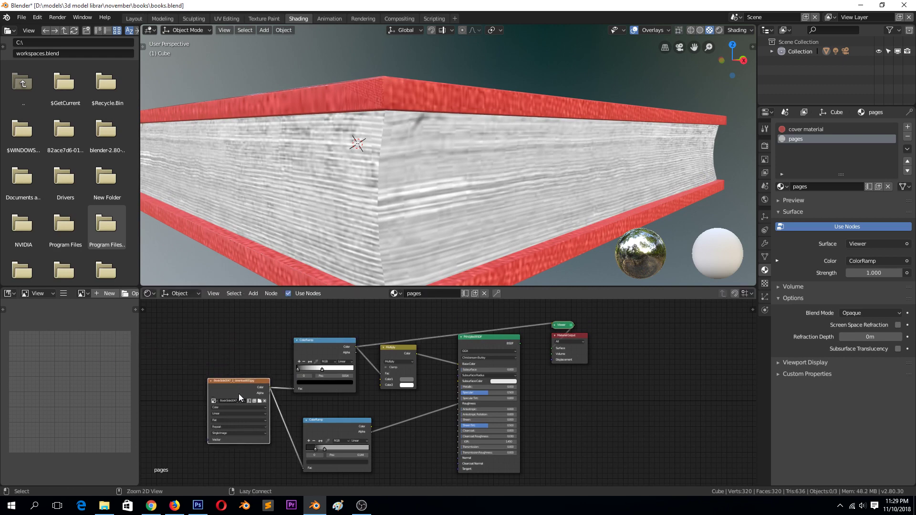
key(ctrl+t)
scroll(230, 417, down, 1)
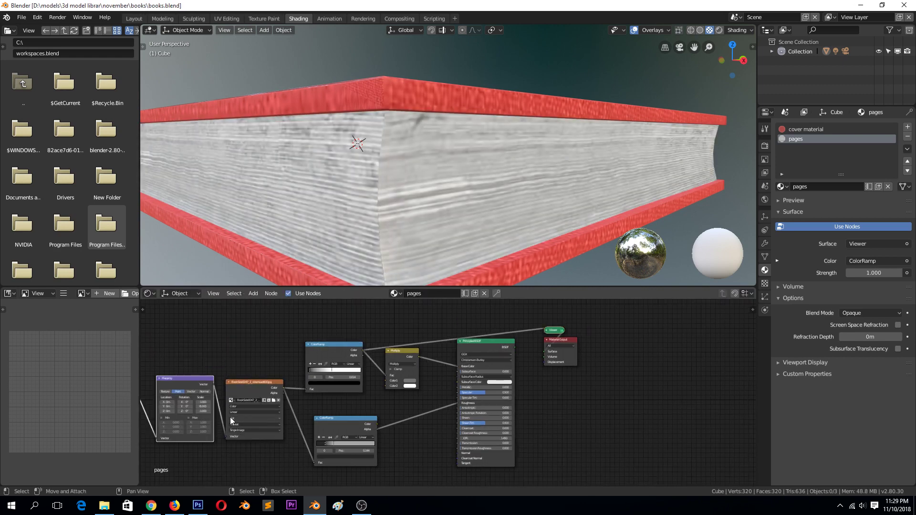
scroll(444, 396, up, 2)
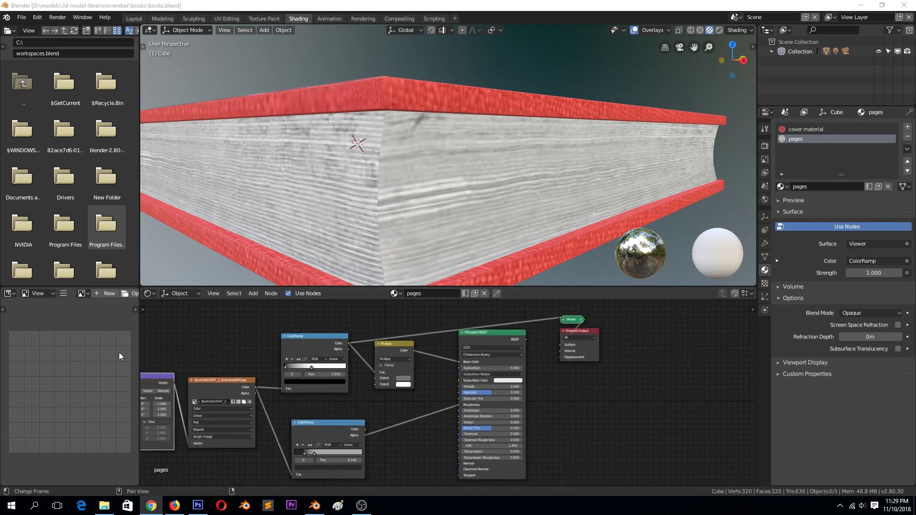
scroll(203, 428, up, 1)
scroll(206, 395, down, 1)
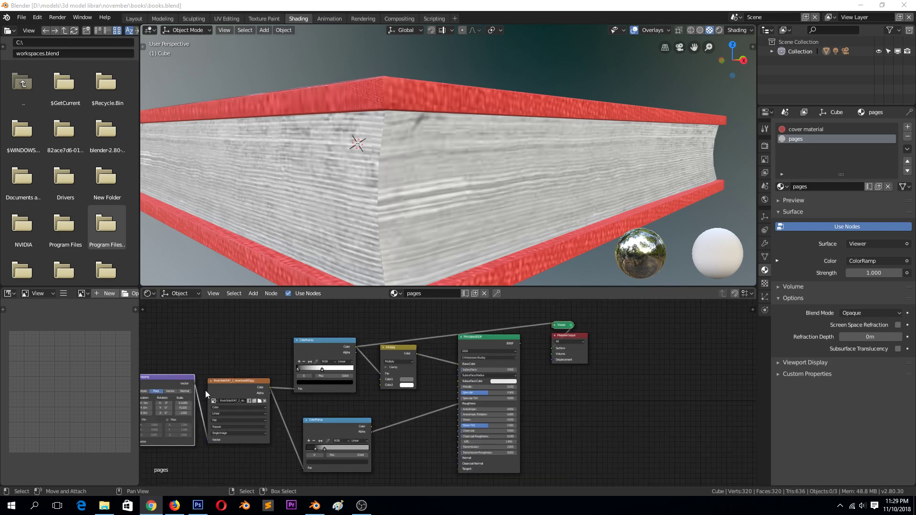
- Set the Mapping X scale to 2, keep Y scale at 1, and orbit to check
click(183, 403)
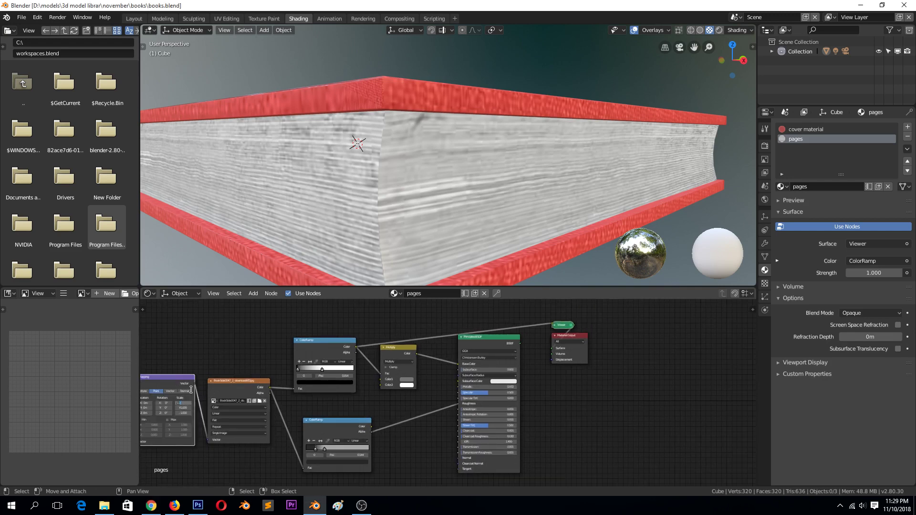
text(2)
key(Return)
key(Return)
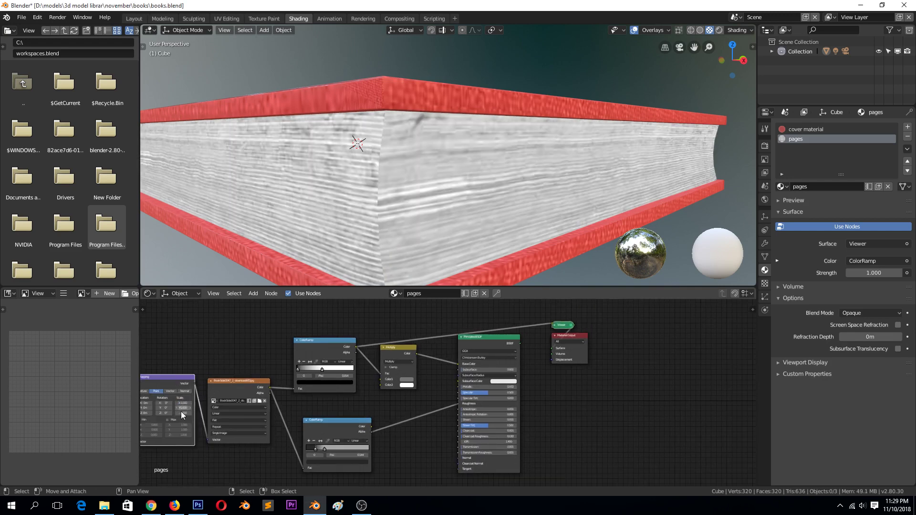
key(Return)
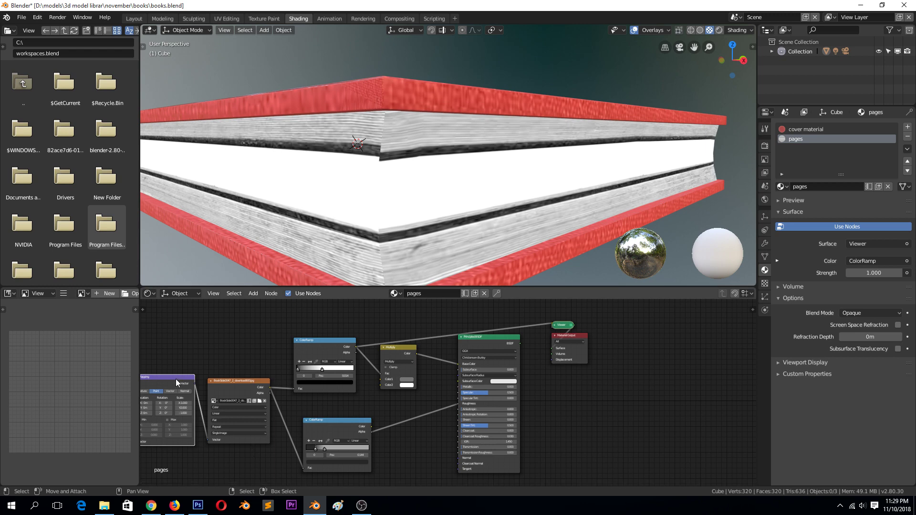
key(KP_Decimal)
key(BackSpace)
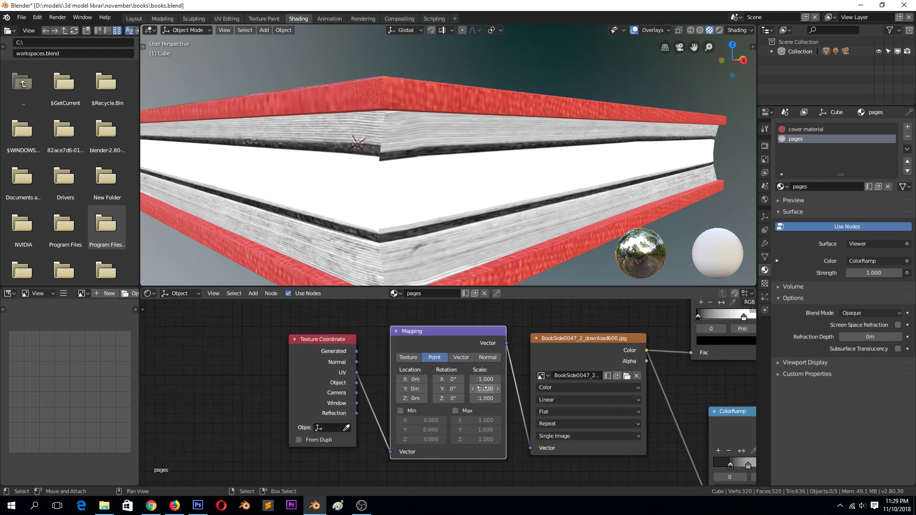
drag(486, 389, 482, 389)
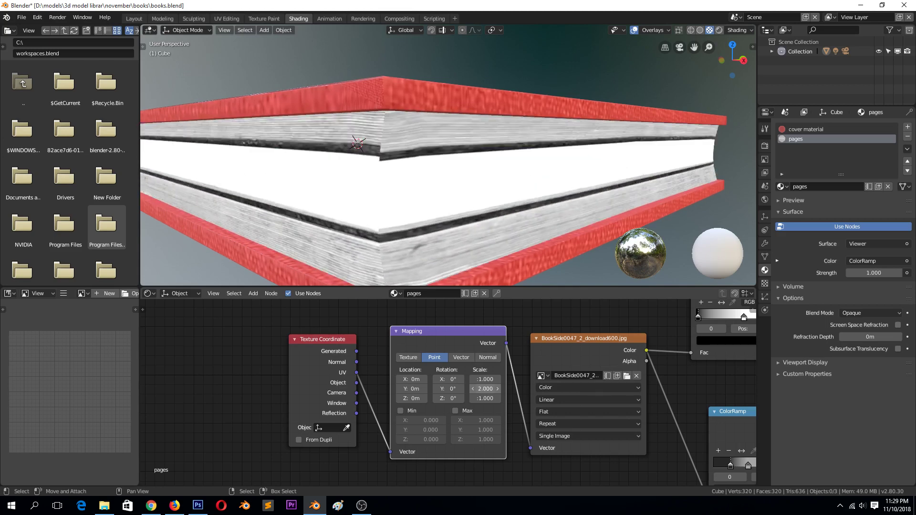
click(485, 386)
text(1.000)
key(Return)
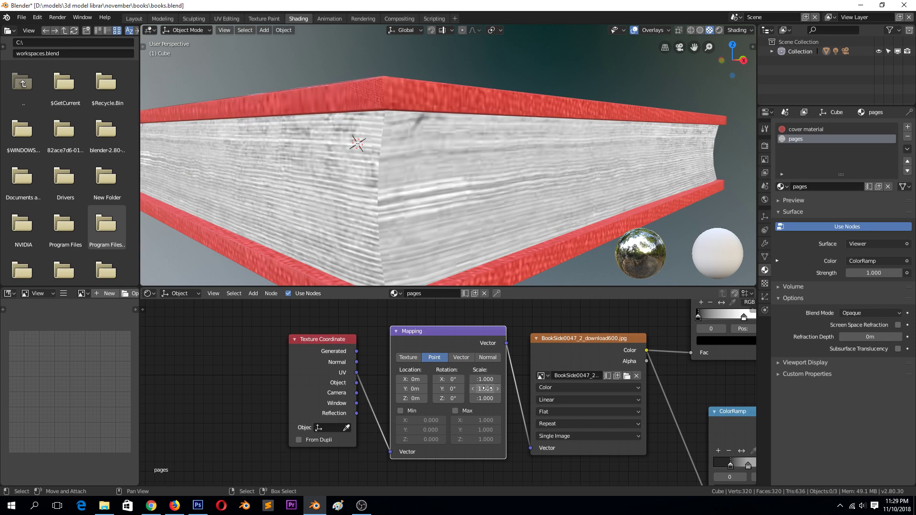
mouse_move(483, 254)
middle_down()
mouse_move(355, 243)
mouse_move(408, 255)
mouse_move(542, 258)
mouse_move(556, 30)
middle_up()
scroll(418, 257, down, 5)
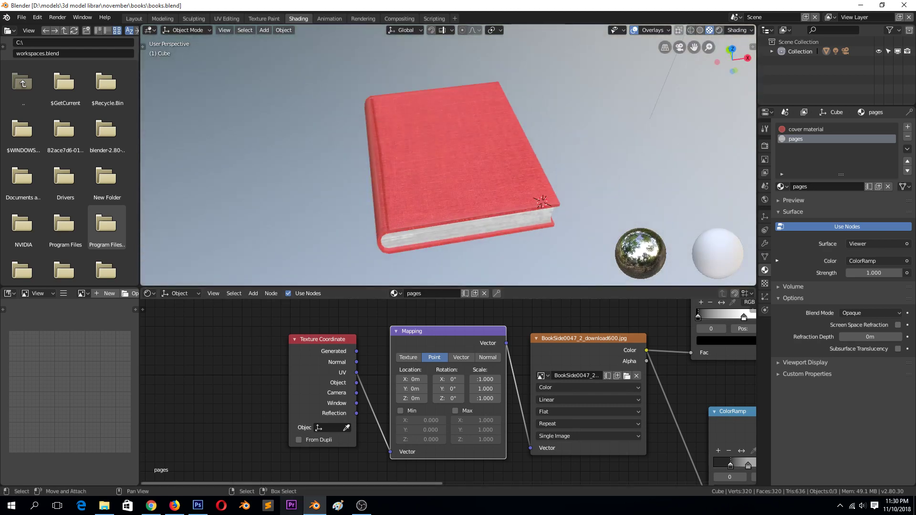
- In Photoshop, delete the book-spine artwork, Shape 2 and Rectangle 1 layers
click(198, 505)
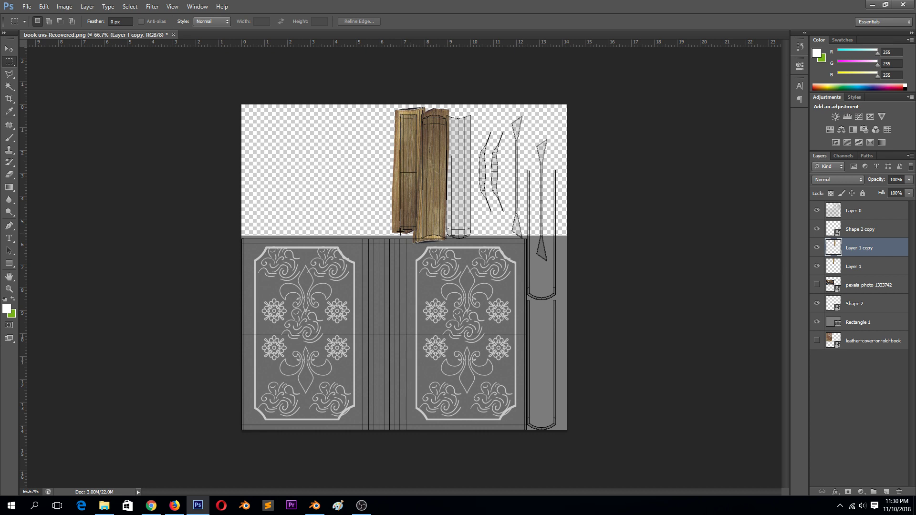
key(v)
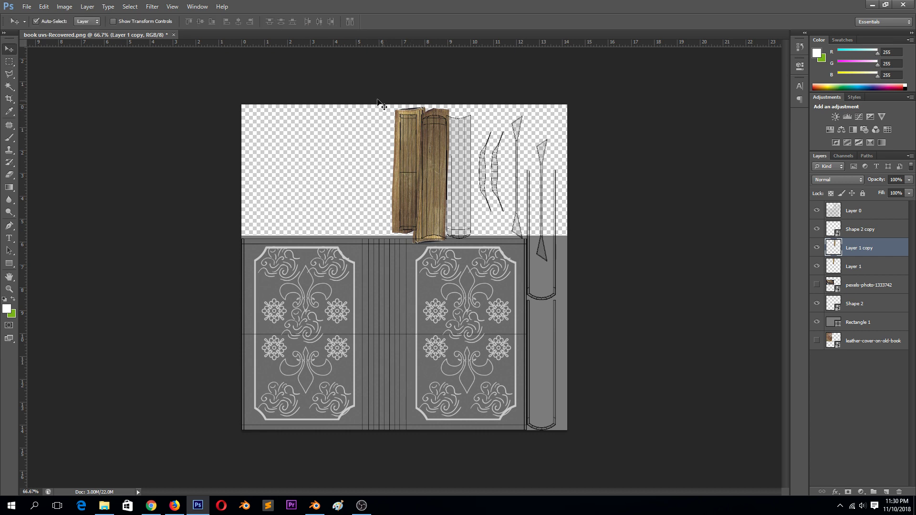
mouse_move(382, 105)
mouse_down()
mouse_move(523, 153)
mouse_move(573, 203)
mouse_up()
key(Delete)
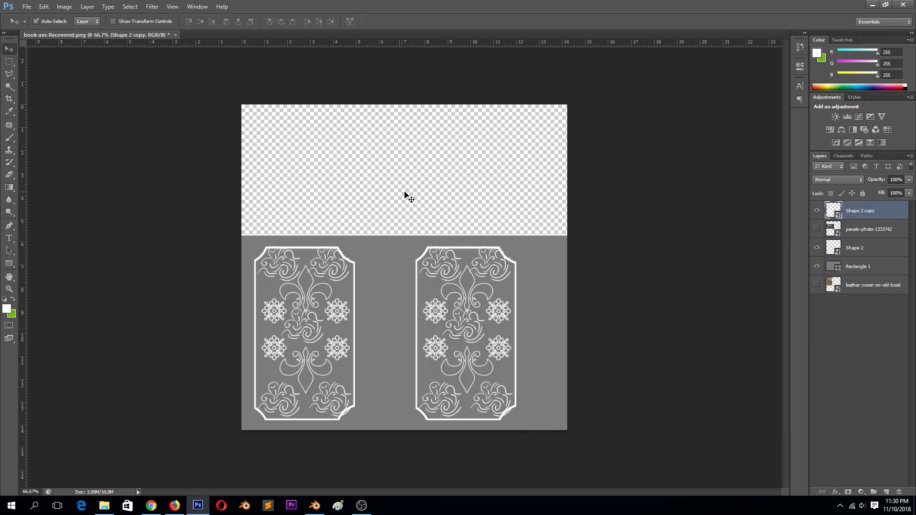
click(424, 197)
drag(410, 209, 546, 409)
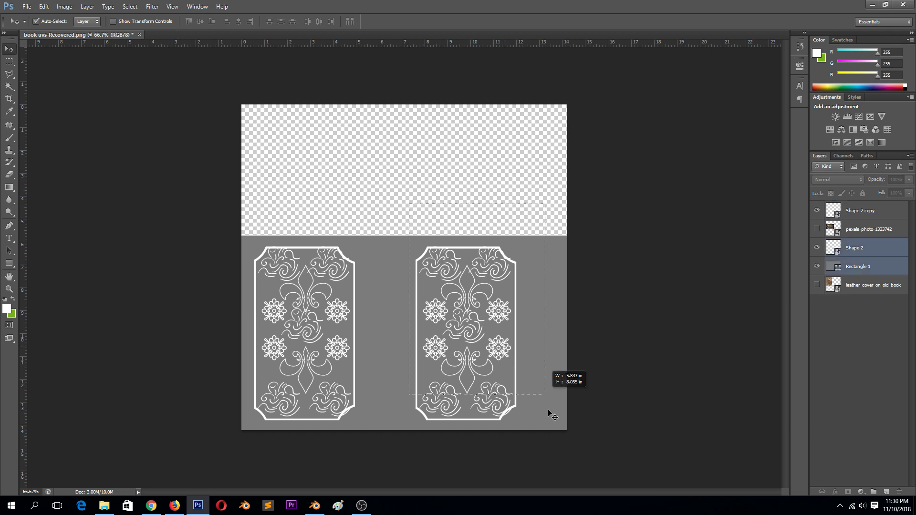
key(Delete)
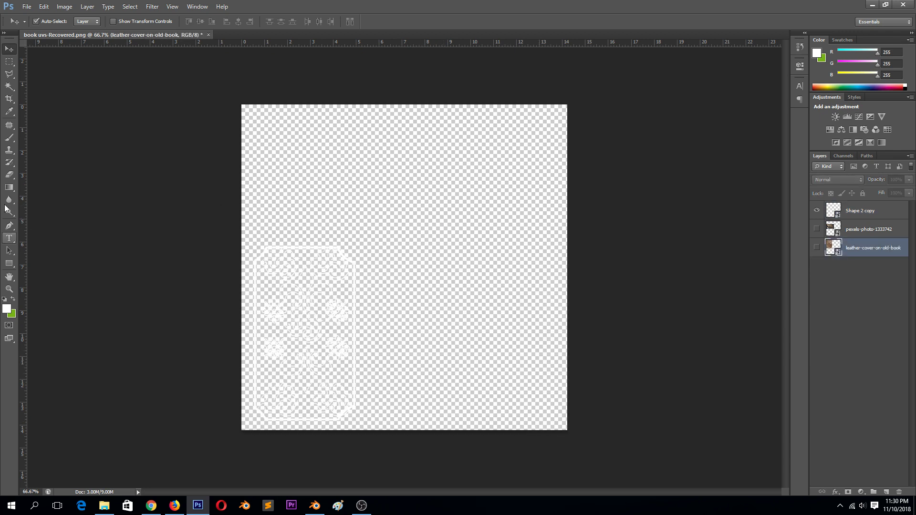
- Cancel a trial crop and open the Shape 2 copy smart object for editing
click(9, 98)
mouse_move(212, 241)
mouse_down()
mouse_move(367, 431)
mouse_move(399, 388)
mouse_up()
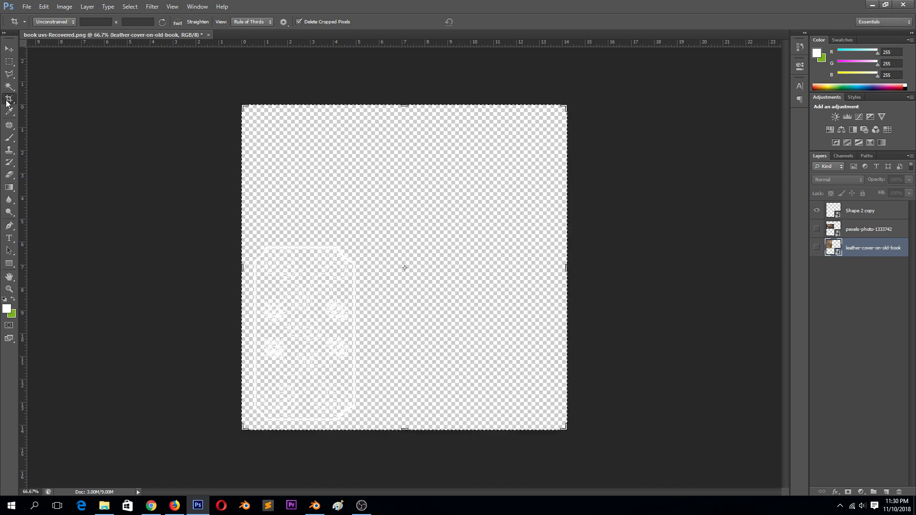
drag(363, 236, 248, 431)
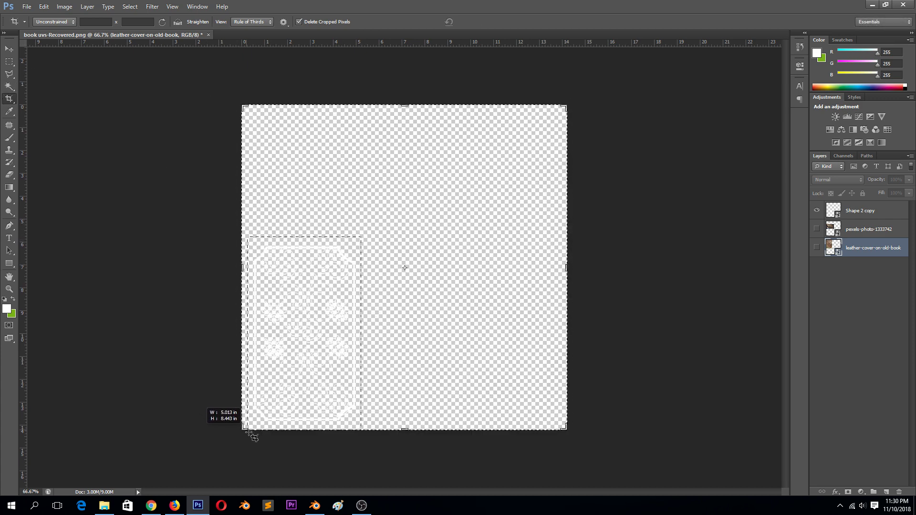
key(Escape)
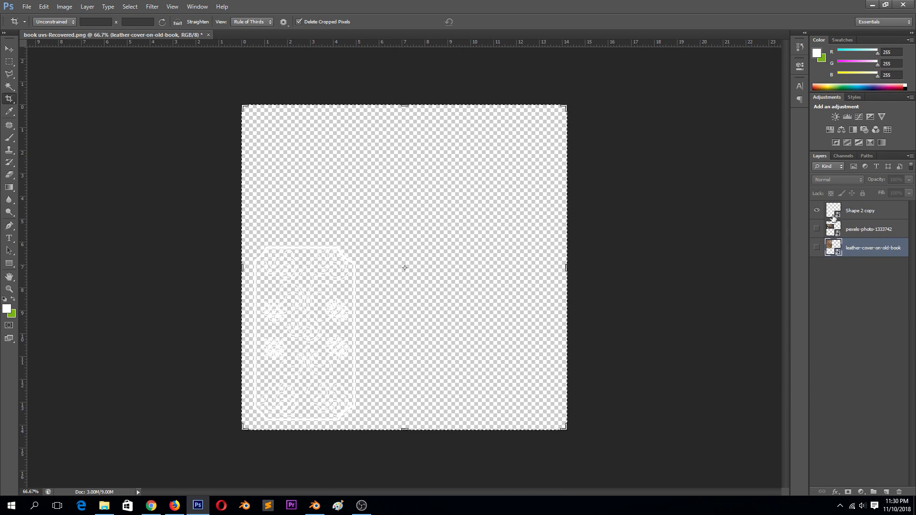
click(832, 216)
double_click(832, 215)
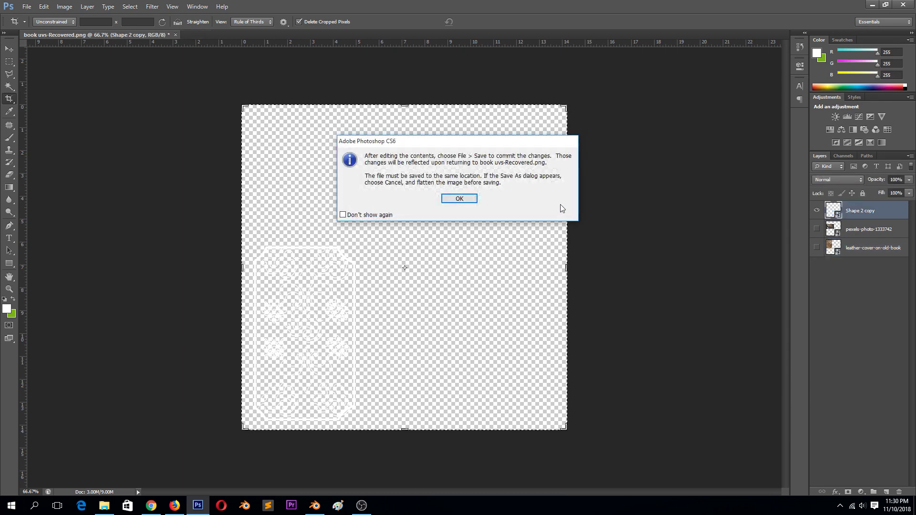
click(458, 198)
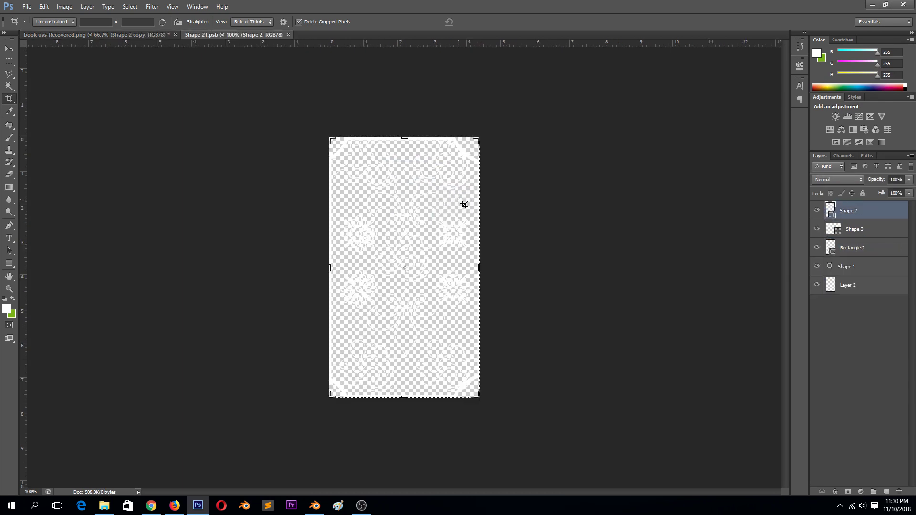
key(v)
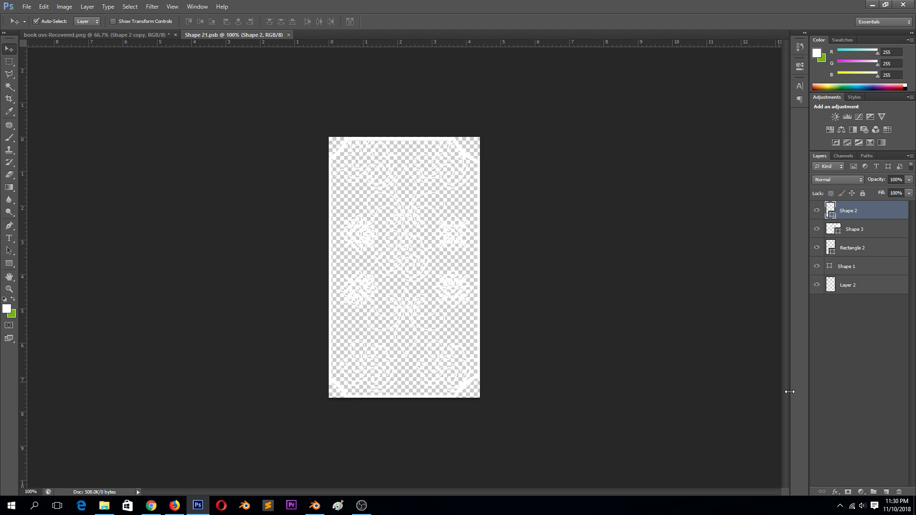
- Draw a solid-fill 425 x 659 px rectangle over the ornament canvas
click(9, 263)
drag(305, 105, 508, 420)
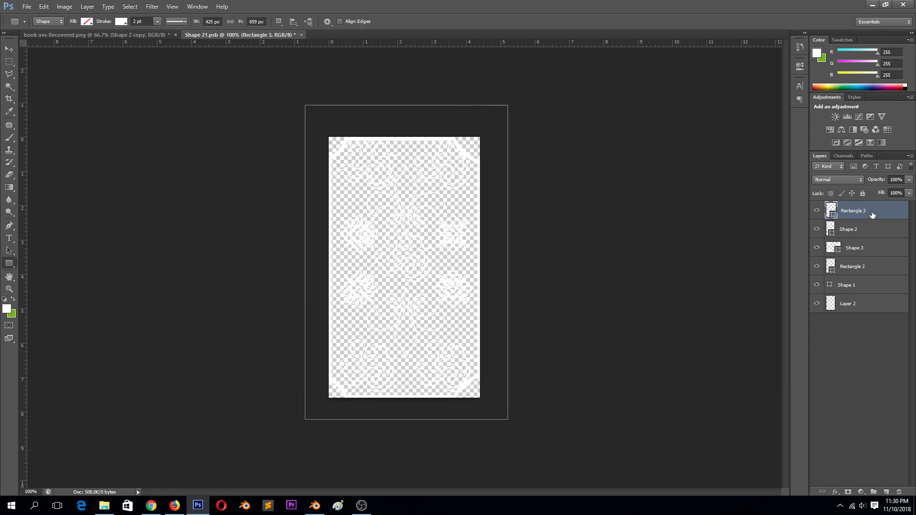
drag(872, 214, 860, 323)
key(ctrl+z)
click(86, 22)
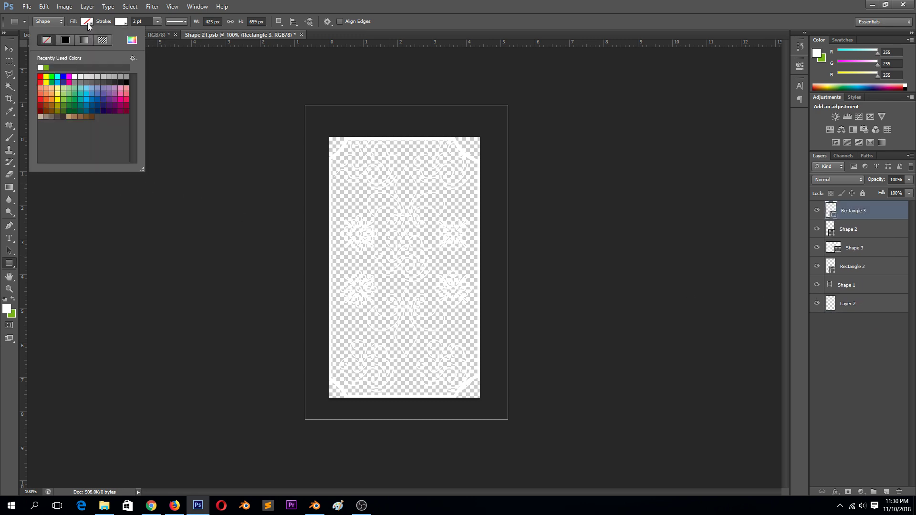
click(65, 40)
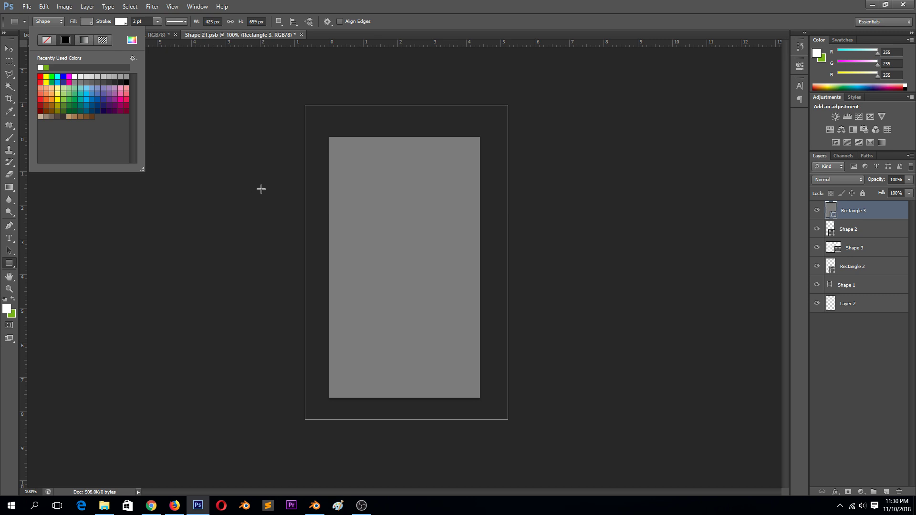
click(587, 222)
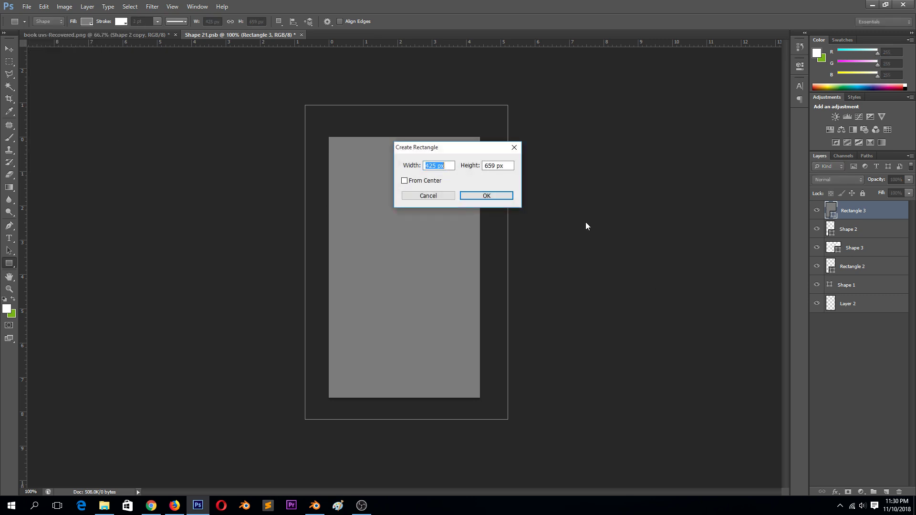
click(479, 197)
key(ctrl+alt+z)
key(ctrl+alt+z)
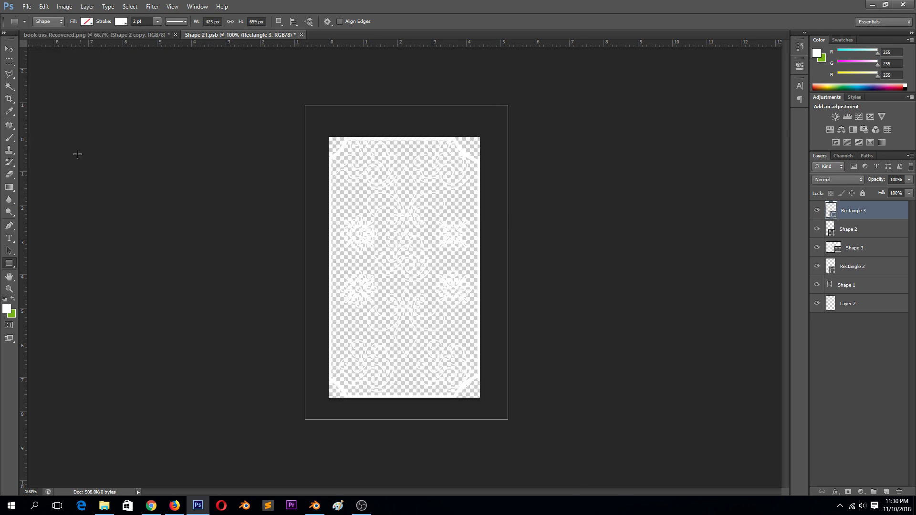
- Fill the rectangle near-black and move it beneath the ornament layer
click(86, 22)
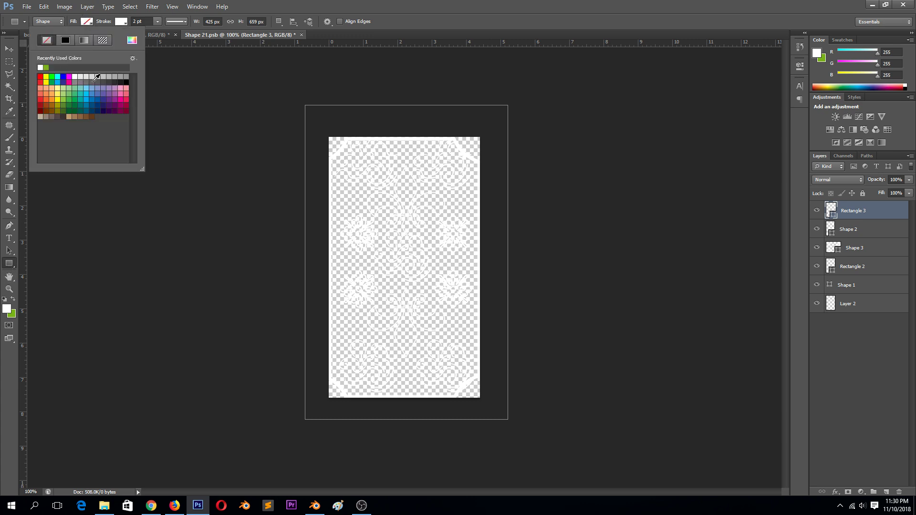
click(95, 79)
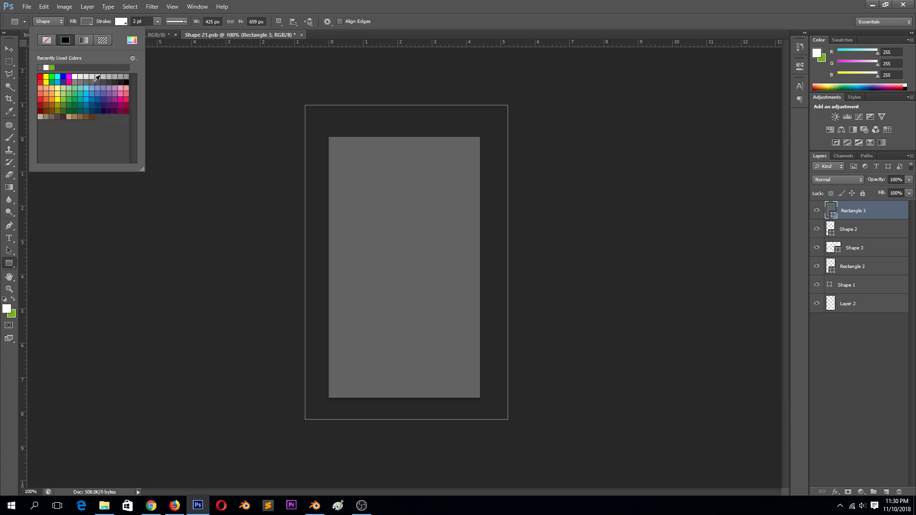
click(123, 80)
click(214, 32)
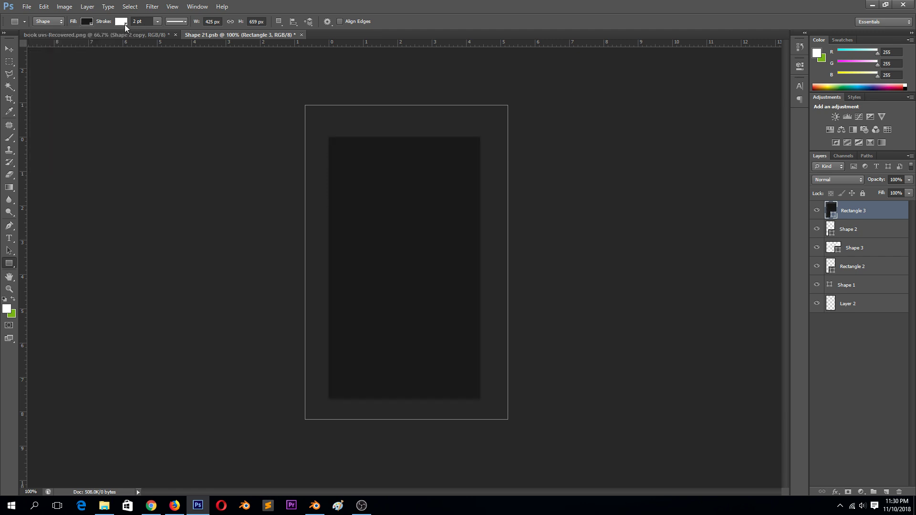
click(86, 22)
click(281, 115)
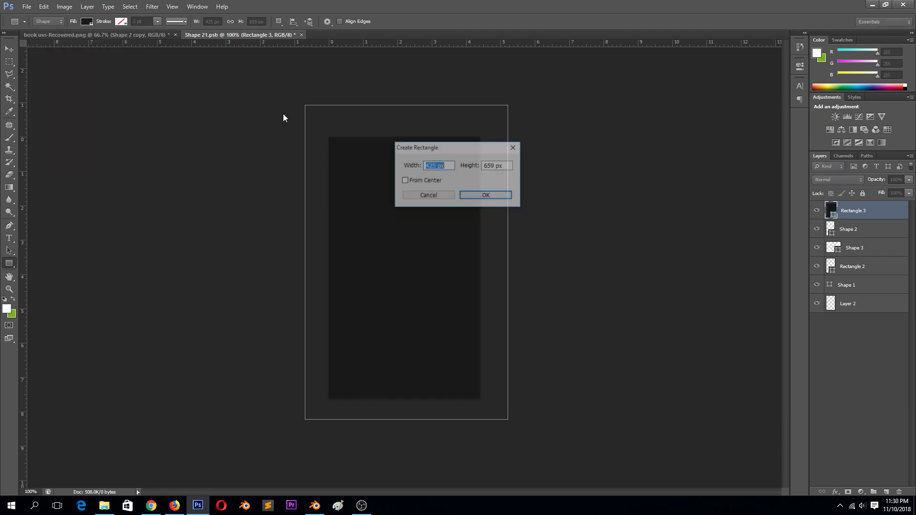
click(475, 195)
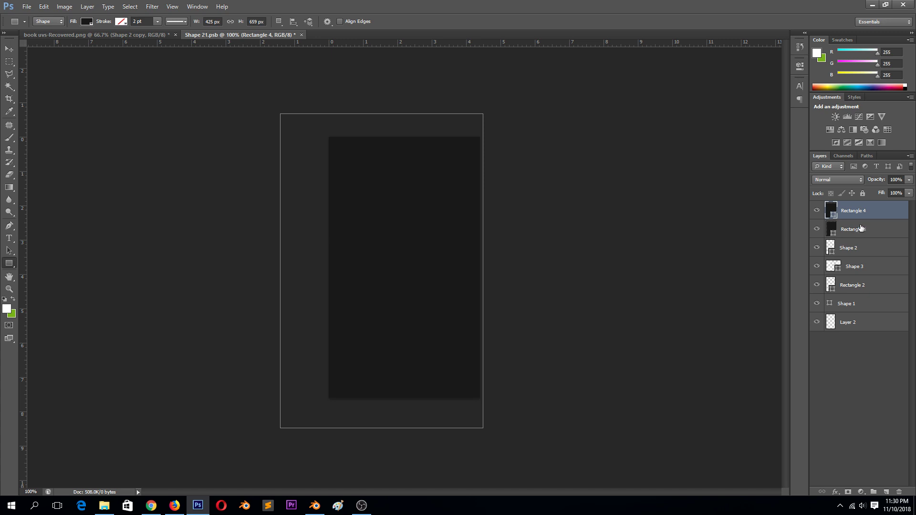
drag(852, 229, 868, 337)
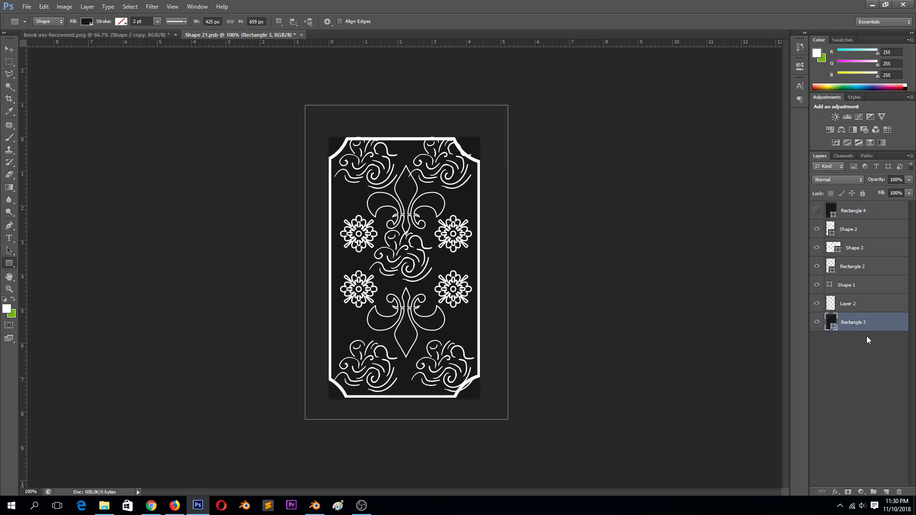
key(v)
click(586, 307)
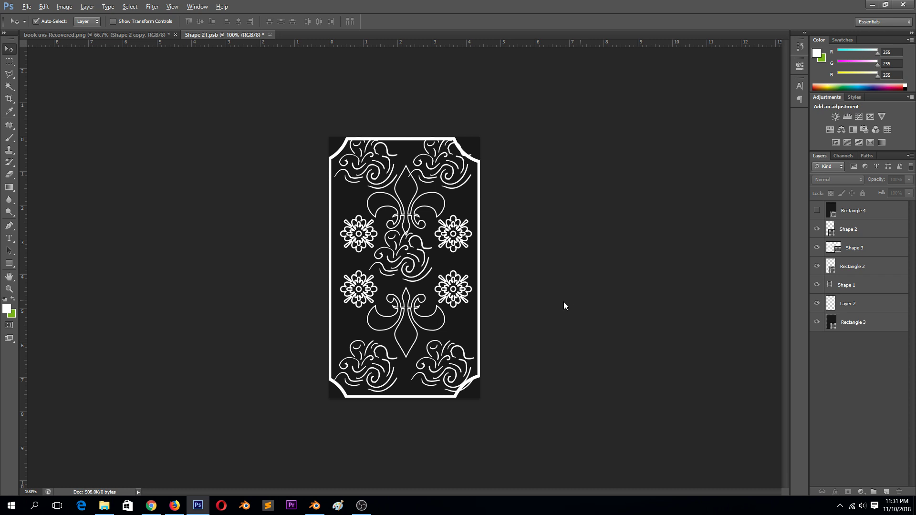
- Save for Web as JPEG, storing Shape-21.jpg in TEXTURES, then return to Blender
key(ctrl+alt+shift+s)
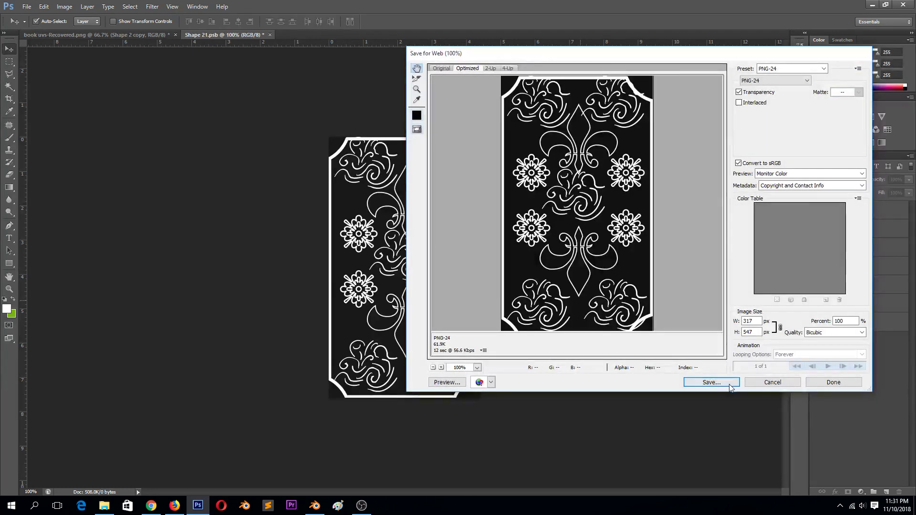
click(766, 80)
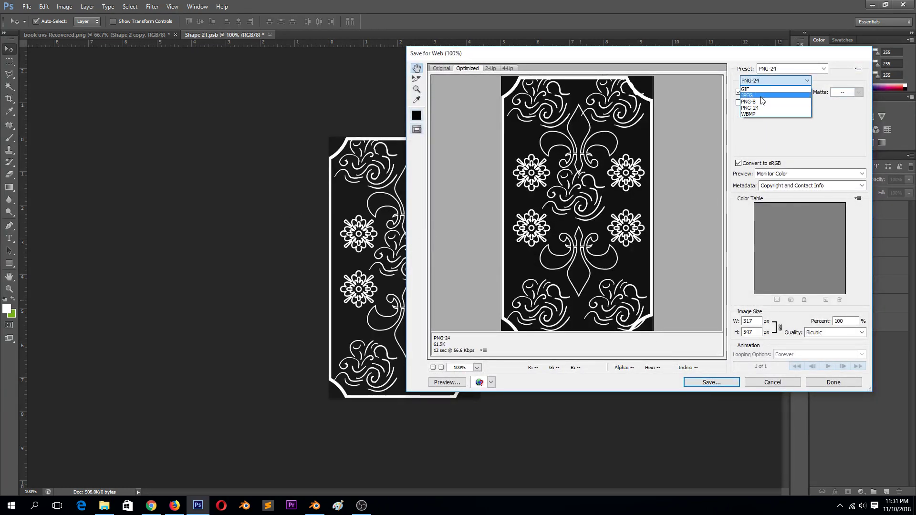
click(762, 96)
click(711, 383)
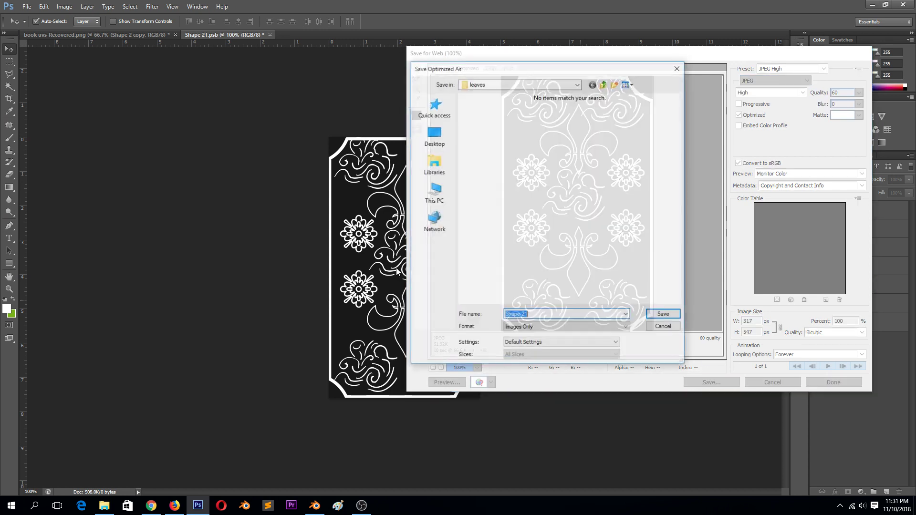
click(439, 118)
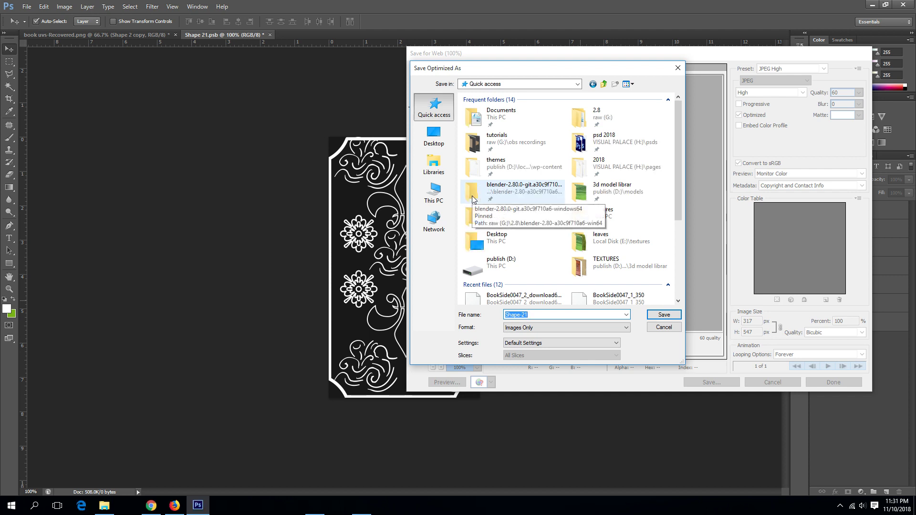
scroll(572, 249, down, 3)
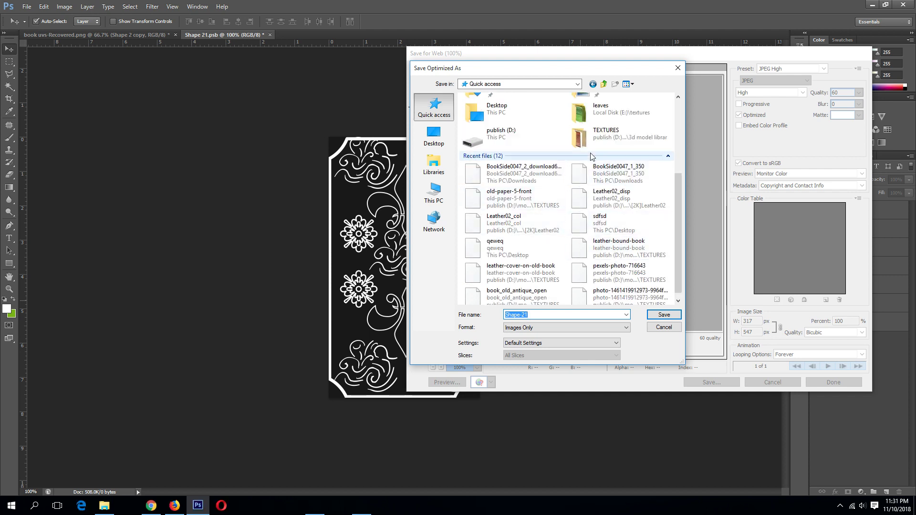
double_click(599, 136)
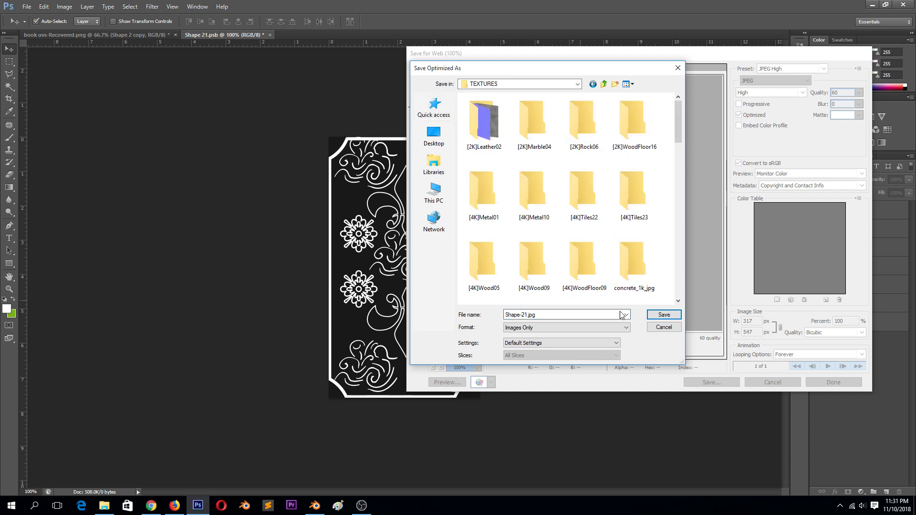
click(658, 315)
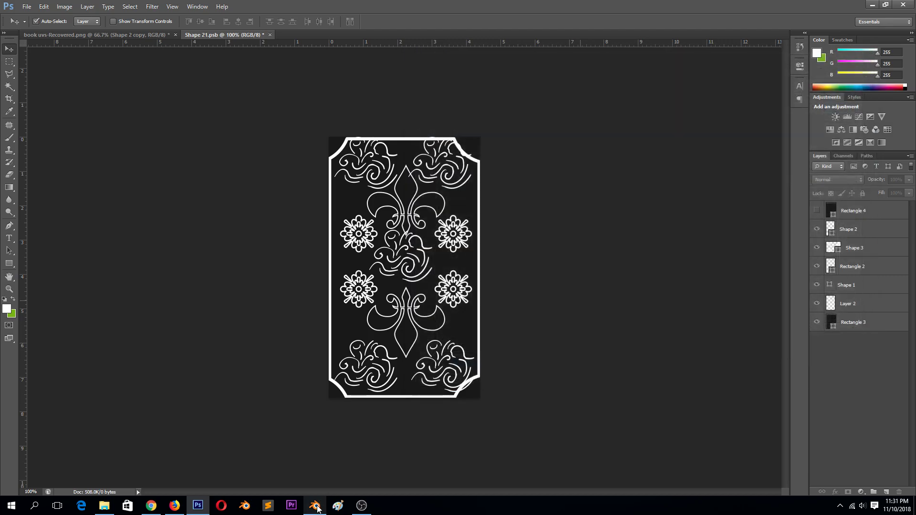
click(315, 505)
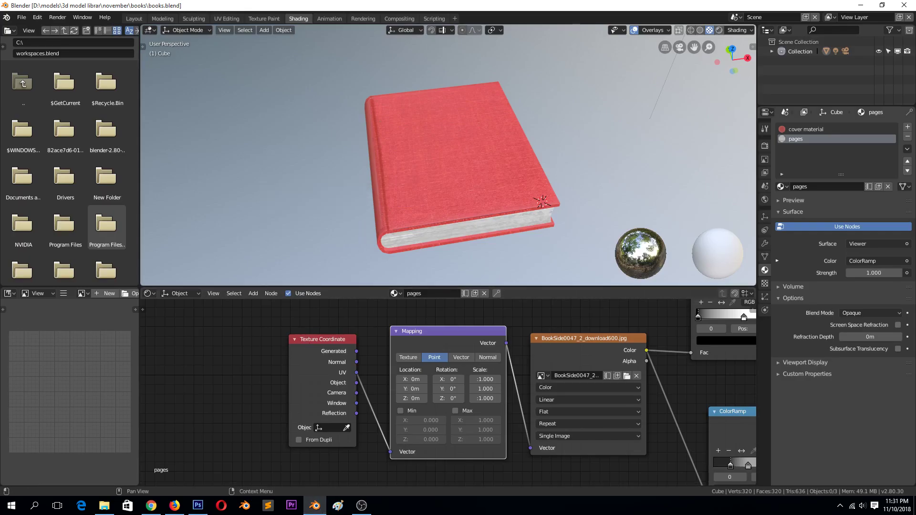
- Return to Blender and save books.blend over the existing file
key(alt+Tab)
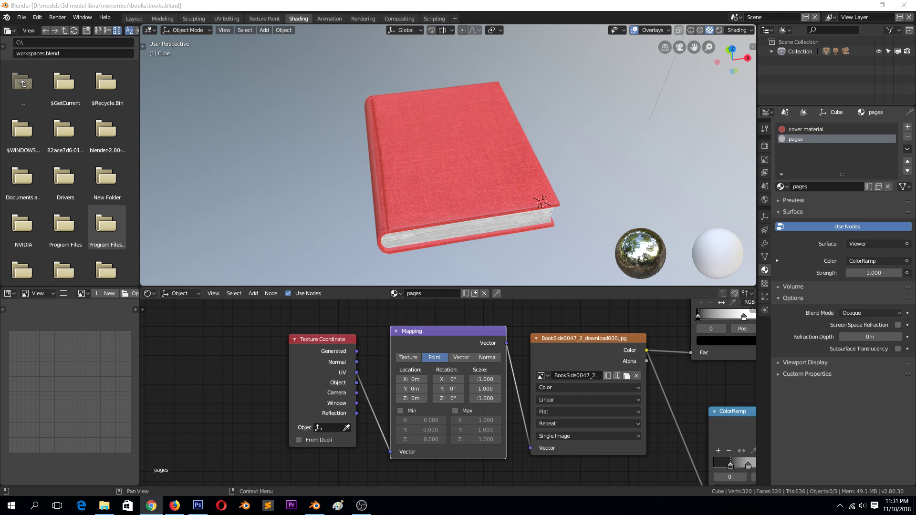
click(343, 113)
key(ctrl+s)
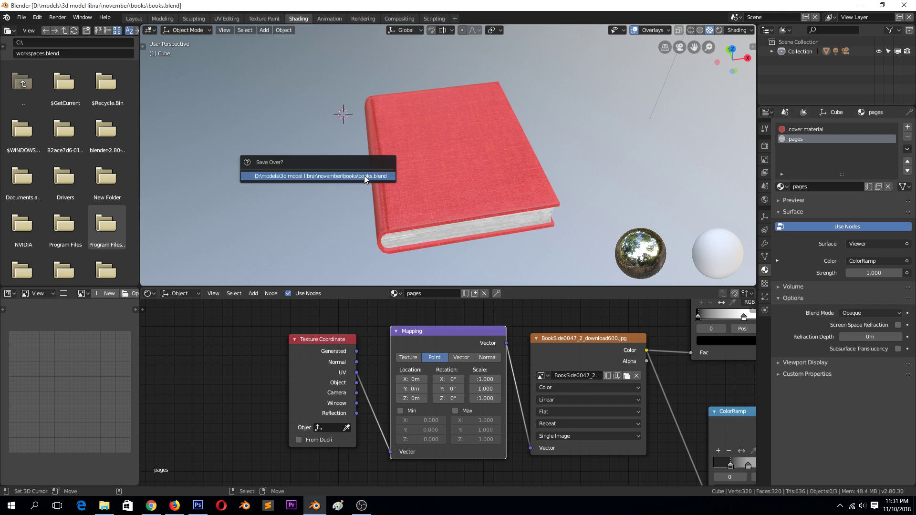
click(364, 176)
- Select the book and rearrange the cover material's image texture and ColorRamp nodes
click(415, 177)
click(806, 129)
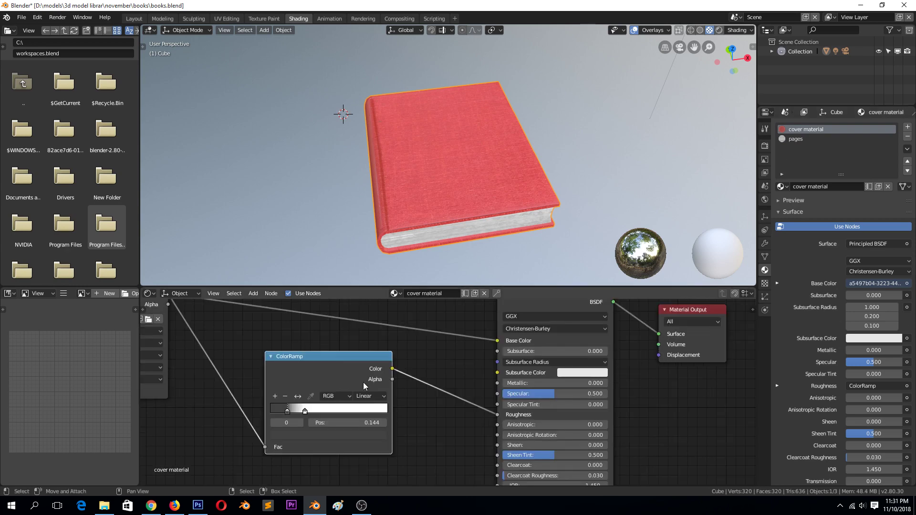
scroll(364, 385, down, 3)
scroll(385, 378, down, 1)
key(h)
drag(252, 340, 230, 402)
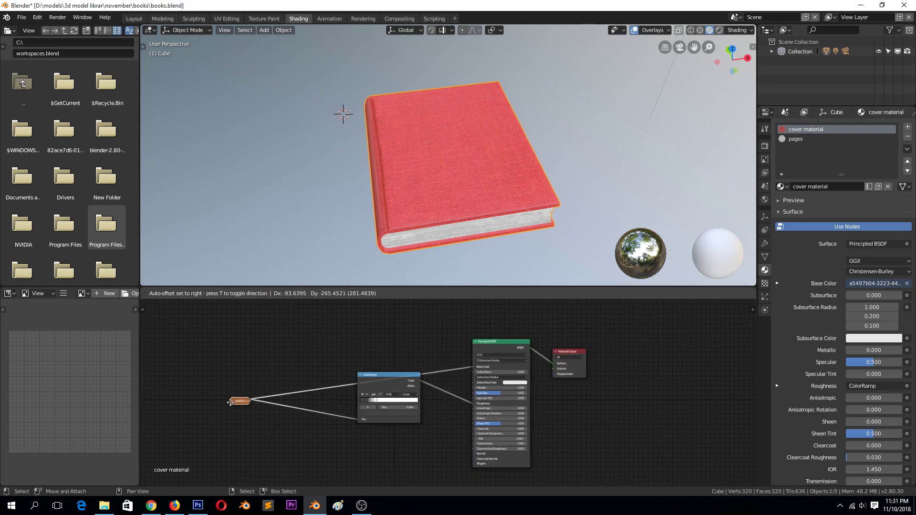
scroll(447, 395, up, 2)
drag(363, 377, 353, 420)
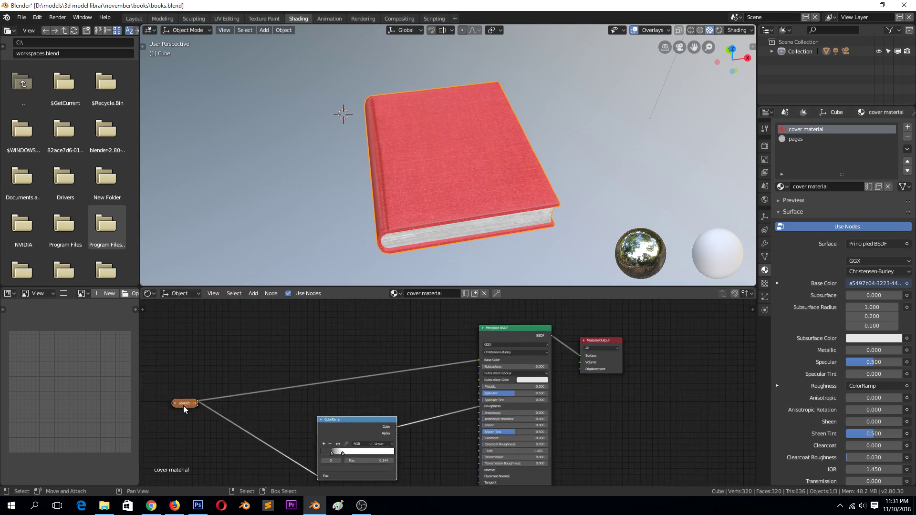
- Duplicate the expanded image texture node and place the copy just above the original
key(h)
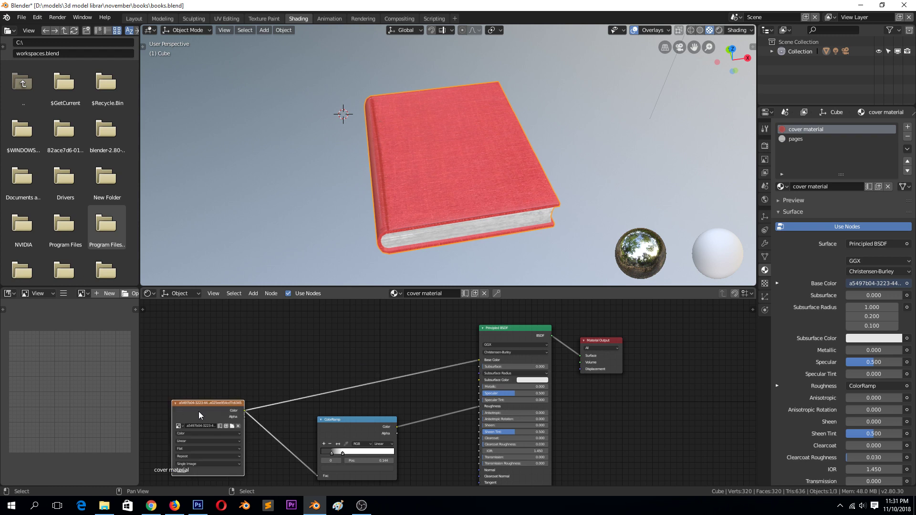
key(shift+d)
click(238, 323)
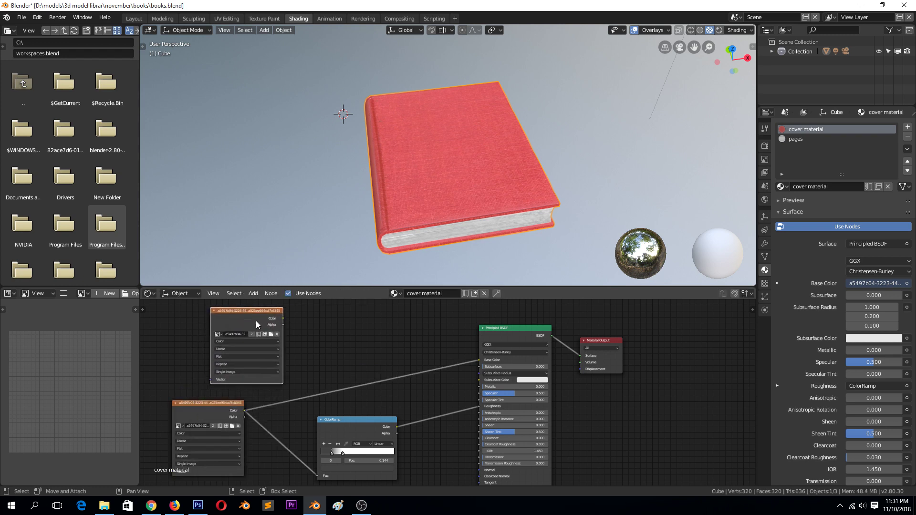
drag(256, 325, 268, 331)
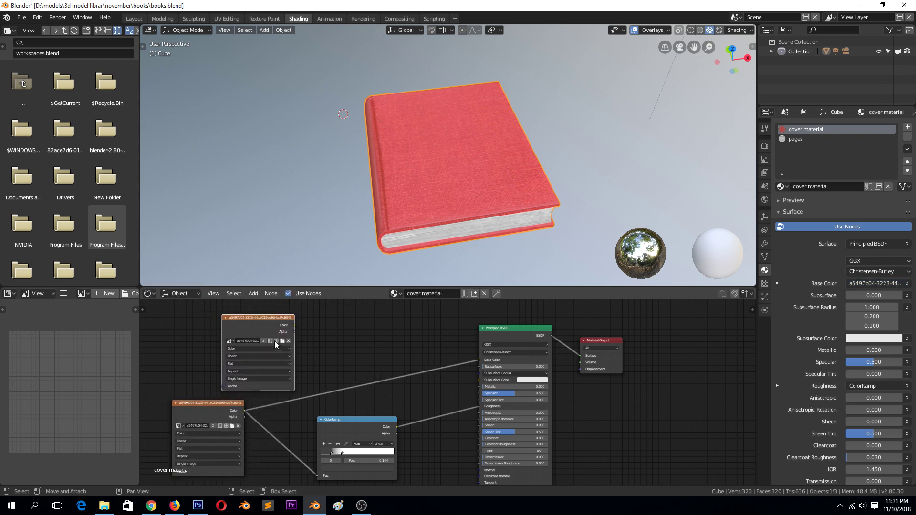
- Browse the TEXTURES folder in thumbnail view and load Shape-21.jpg into the copied node
click(281, 340)
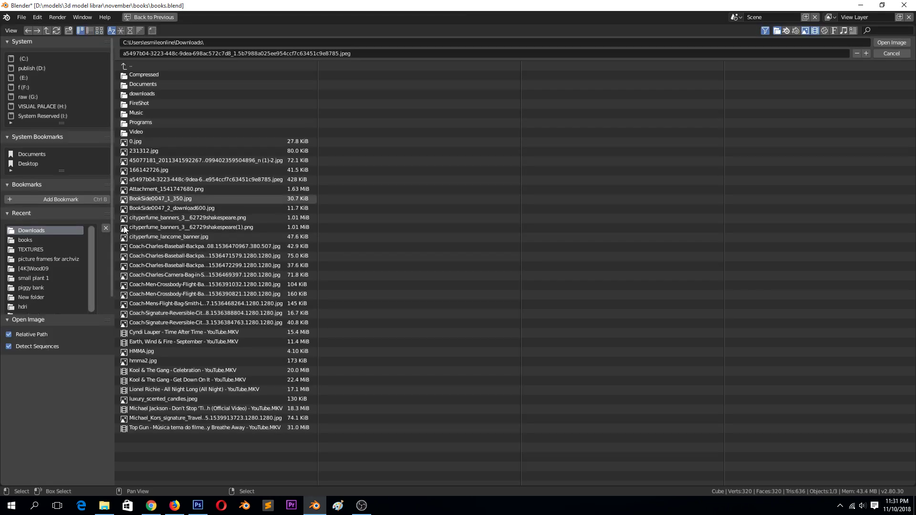
click(100, 30)
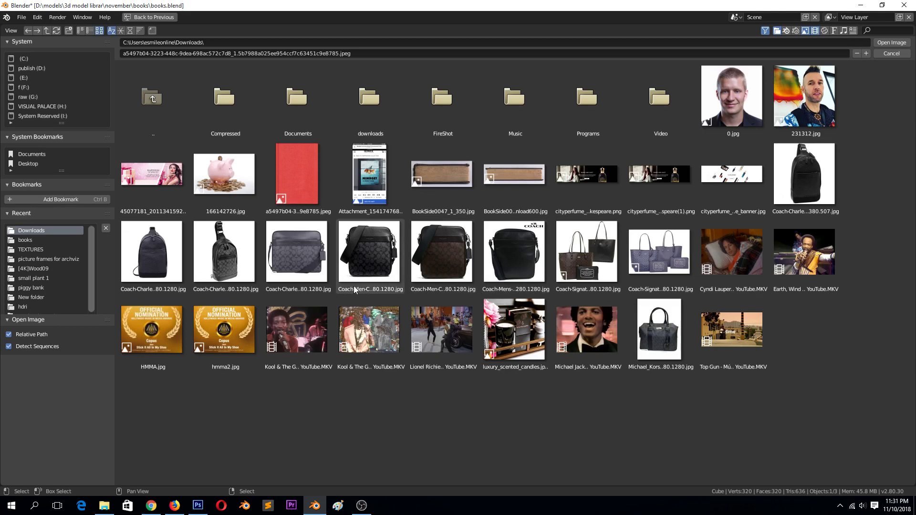
click(53, 250)
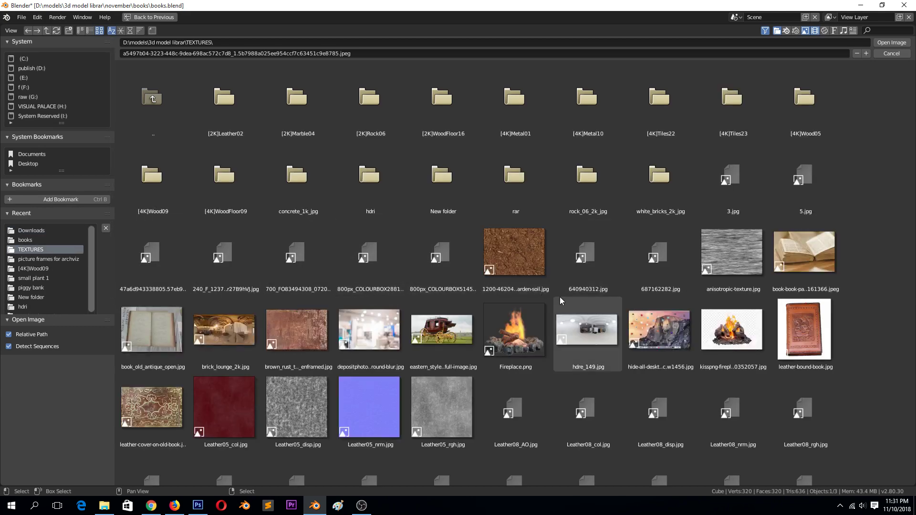
scroll(573, 305, down, 5)
scroll(572, 304, down, 3)
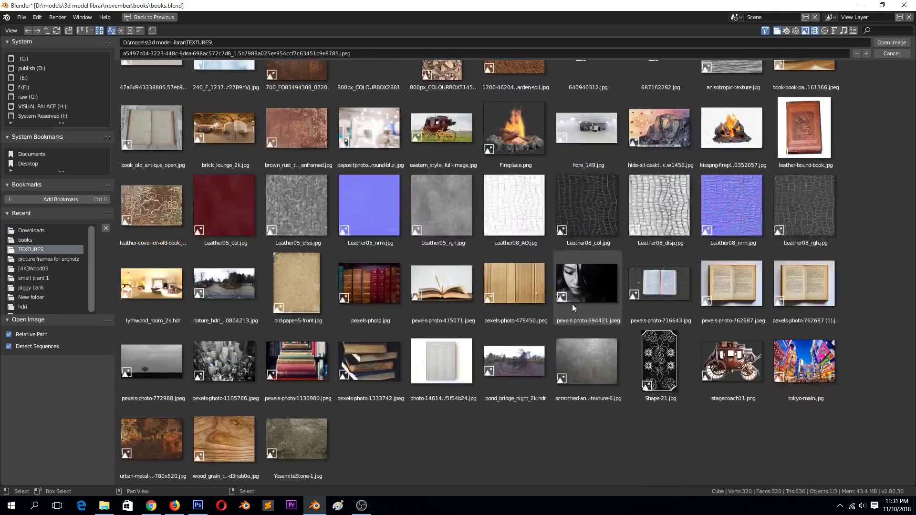
scroll(423, 385, up, 5)
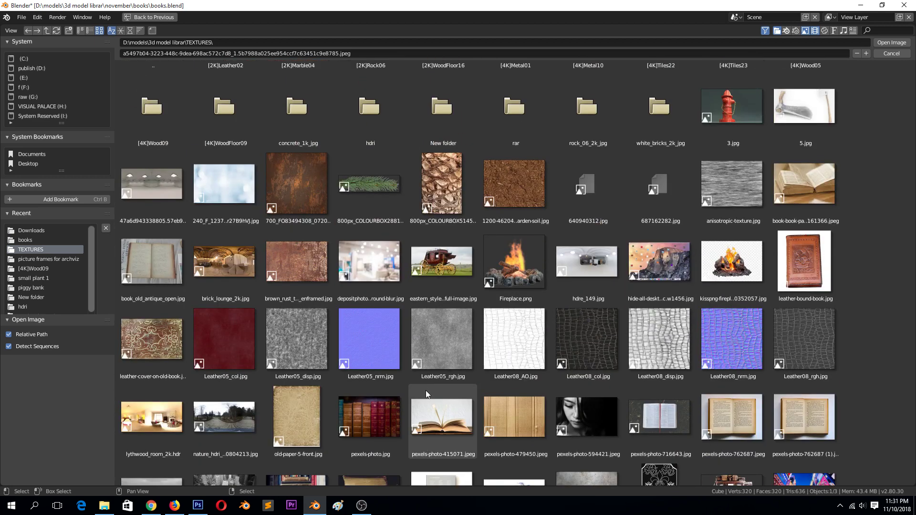
scroll(428, 391, down, 1)
scroll(429, 391, up, 5)
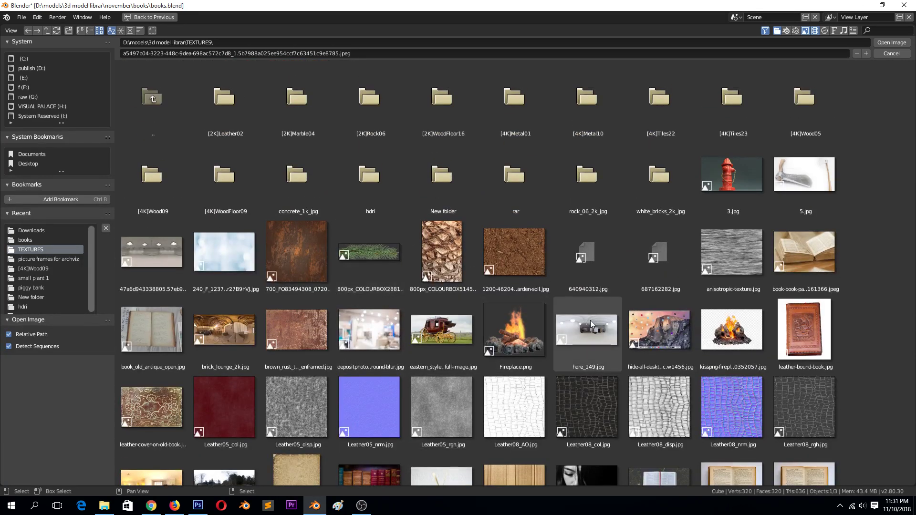
click(132, 31)
double_click(733, 177)
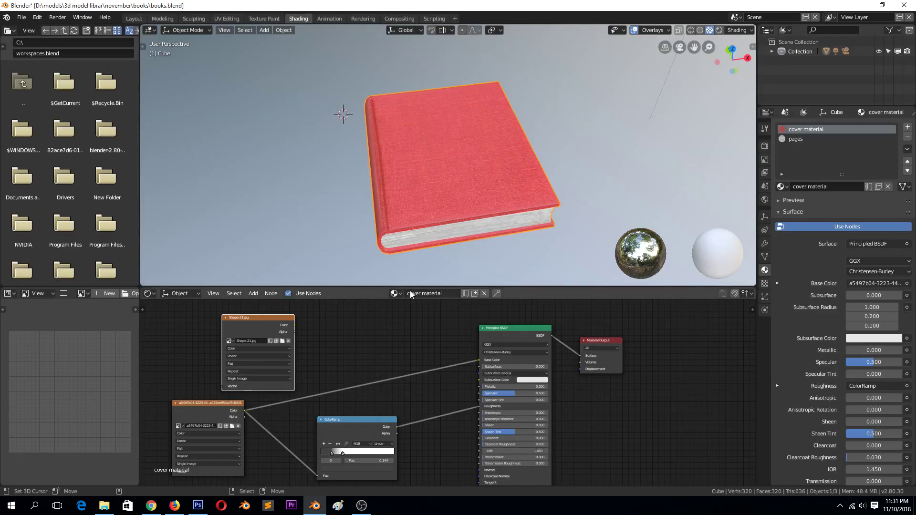
- Preview Shape-21 on the book and add a Mapping node with scale X 4, Y 2.3
ctrl+shift+click(286, 339)
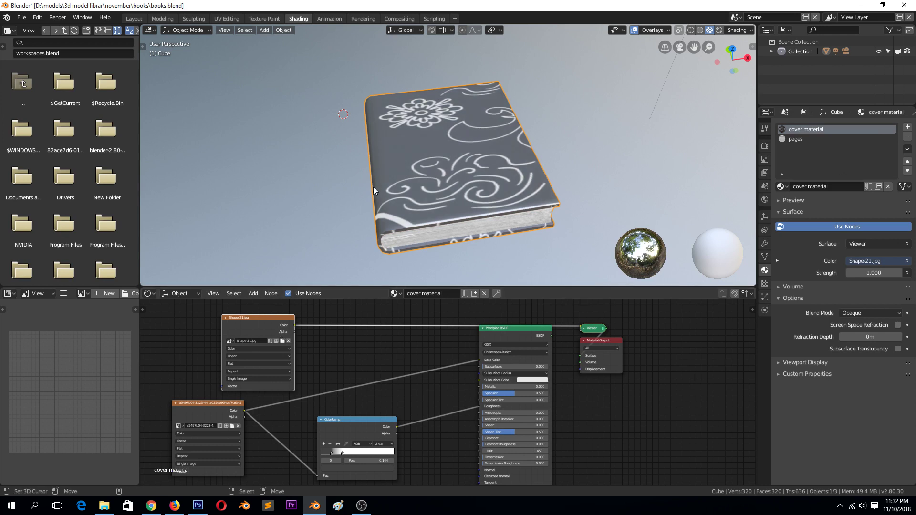
middle_drag(386, 210, 371, 223)
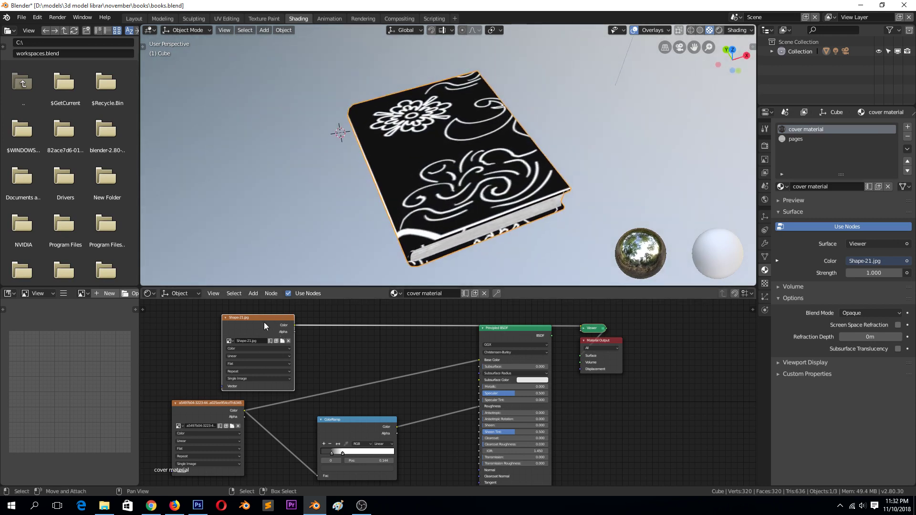
key(ctrl+t)
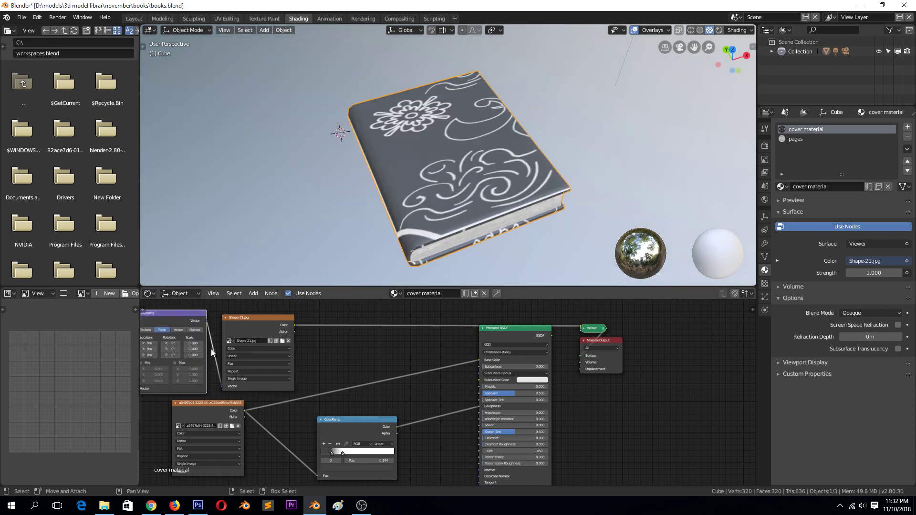
text(-1.000)
key(Return)
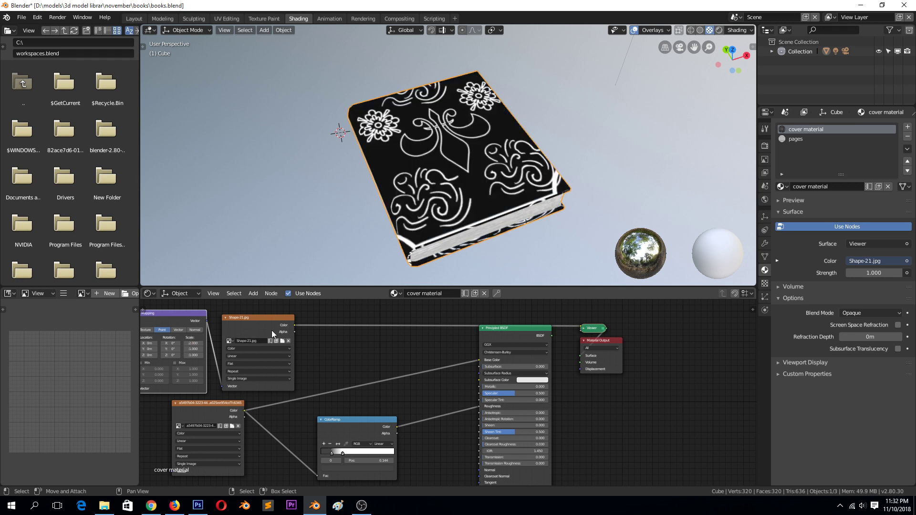
key(Return)
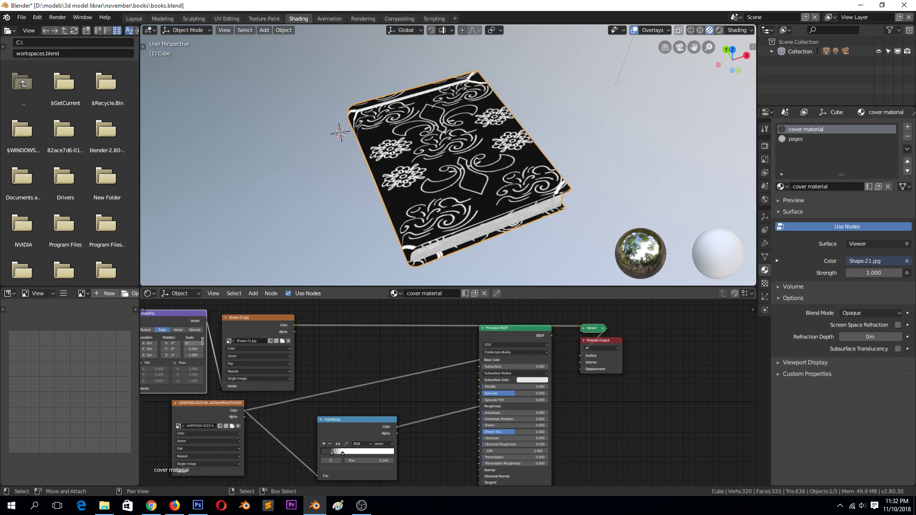
key(Return)
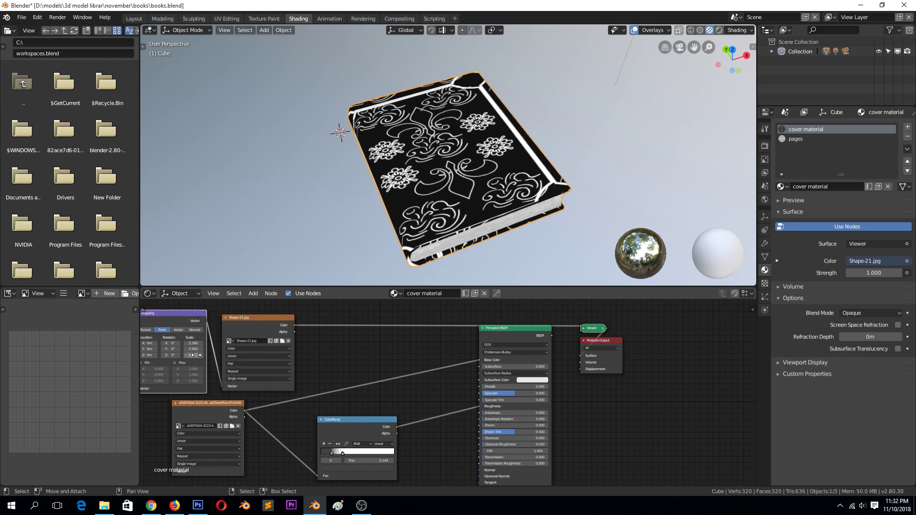
key(Return)
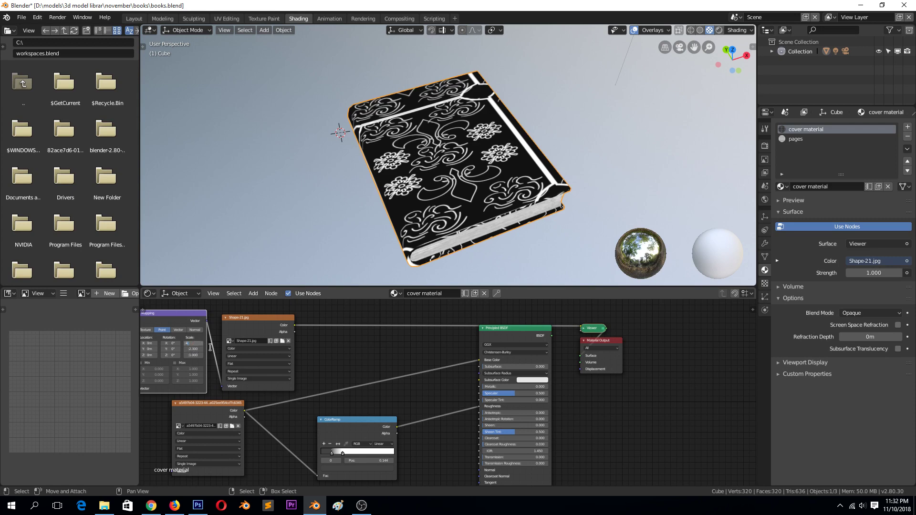
key(Return)
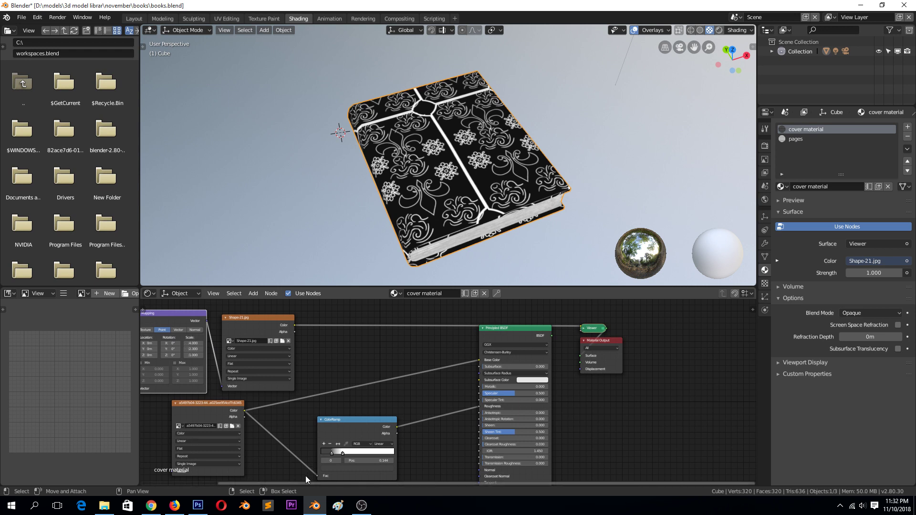
drag(302, 485, 220, 476)
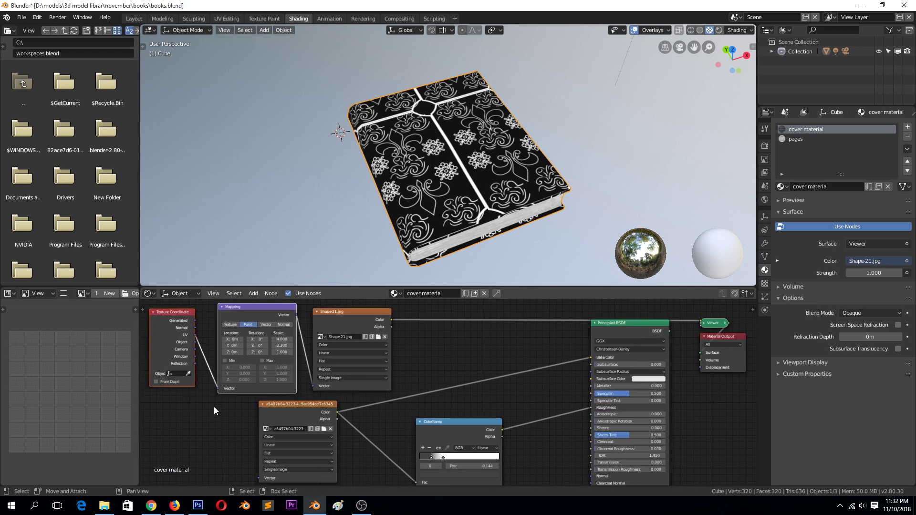
- Set the Shape-21 image node's extension to Clip so the pattern no longer repeats
scroll(214, 407, up, 1)
click(345, 370)
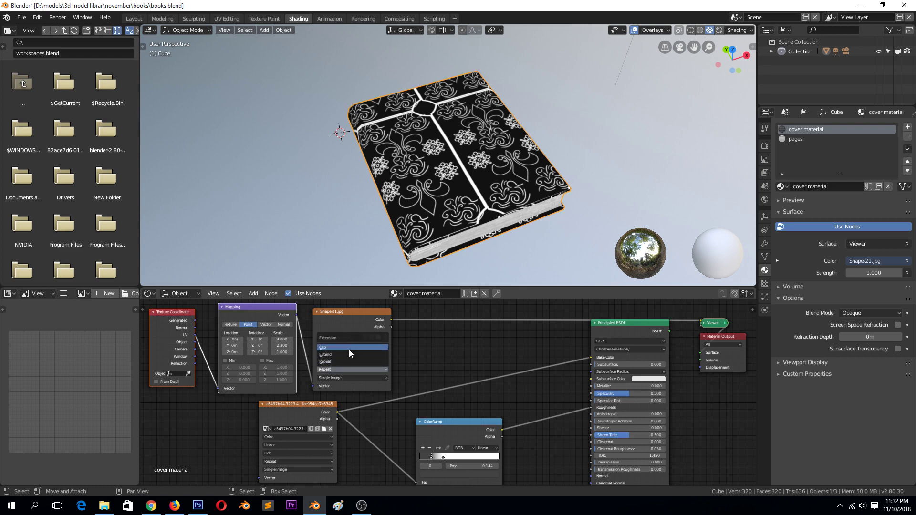
click(350, 349)
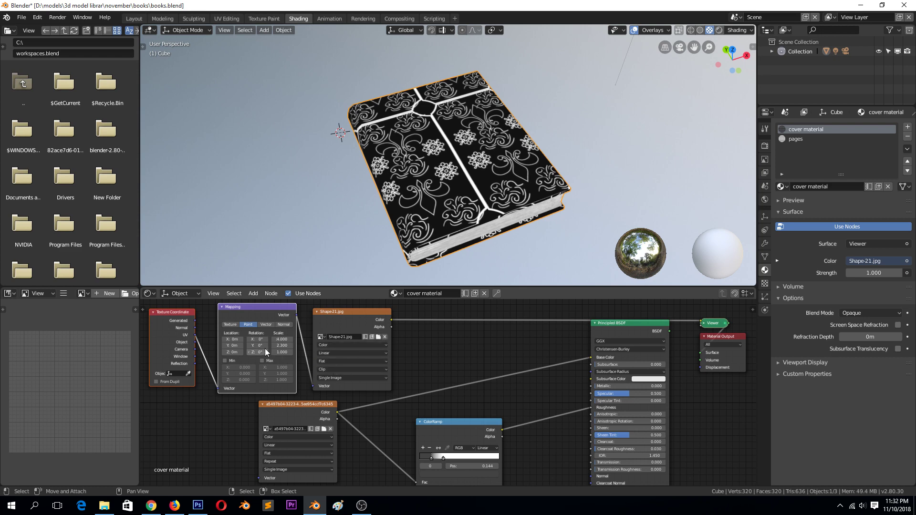
- Adjust the Mapping to scale 2.970 by 2.210 and location -0.28m, -0.08m
scroll(253, 339, up, 1)
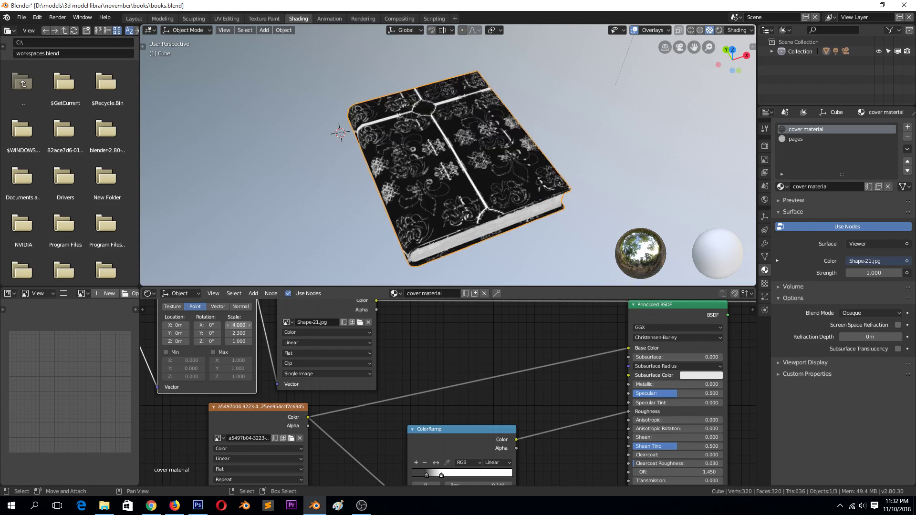
mouse_move(238, 325)
mouse_down()
mouse_move(224, 325)
mouse_move(251, 325)
mouse_up()
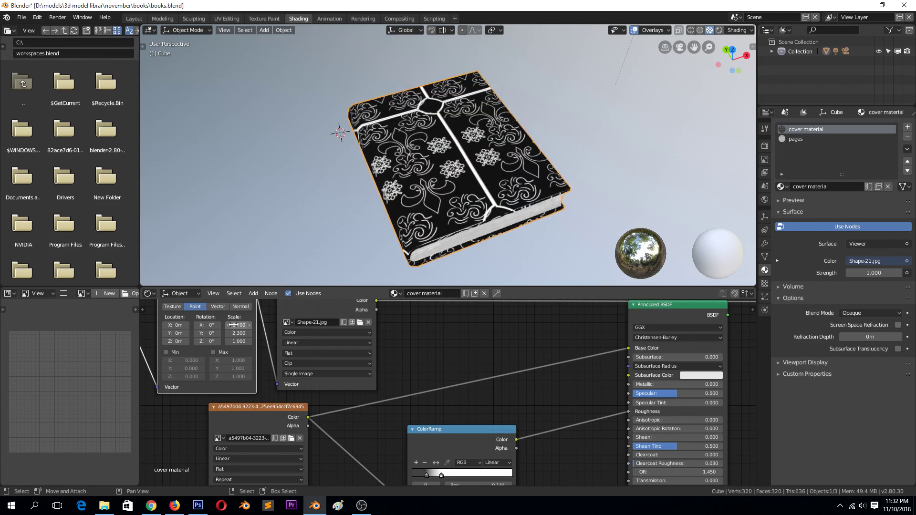
mouse_move(176, 325)
mouse_down()
mouse_move(183, 325)
mouse_move(162, 325)
mouse_move(180, 324)
mouse_move(175, 334)
mouse_up()
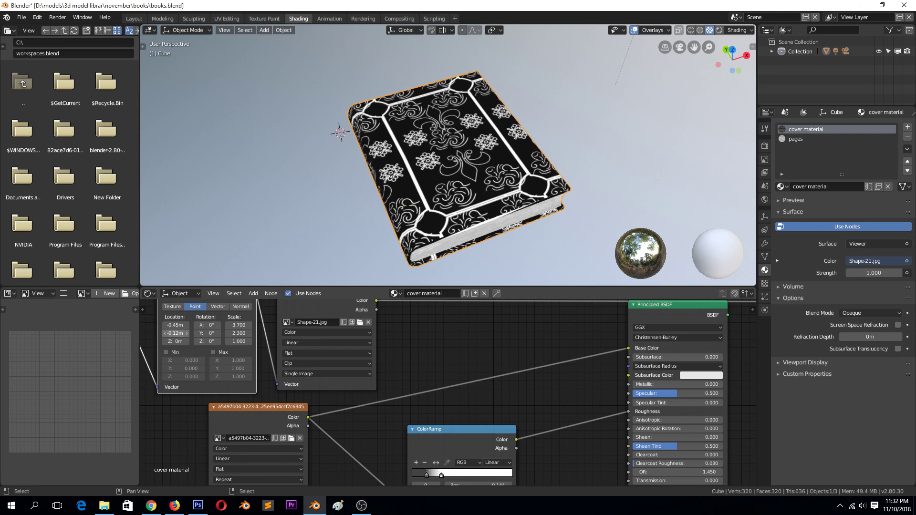
mouse_move(206, 333)
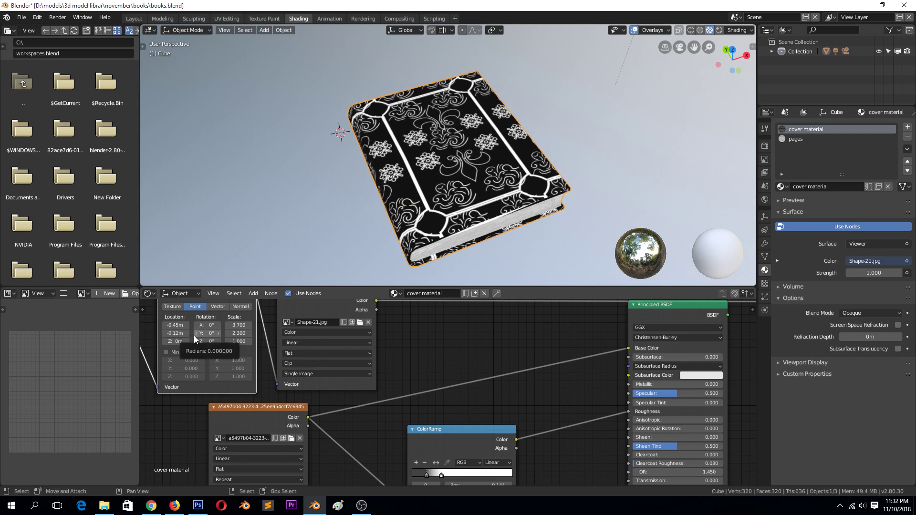
mouse_move(236, 325)
mouse_down()
mouse_move(258, 325)
mouse_move(234, 334)
mouse_up()
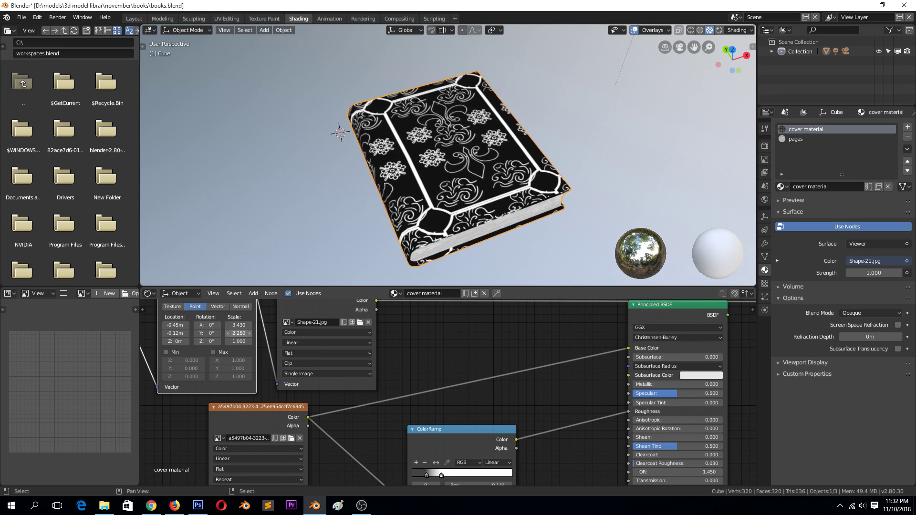
drag(239, 325, 187, 325)
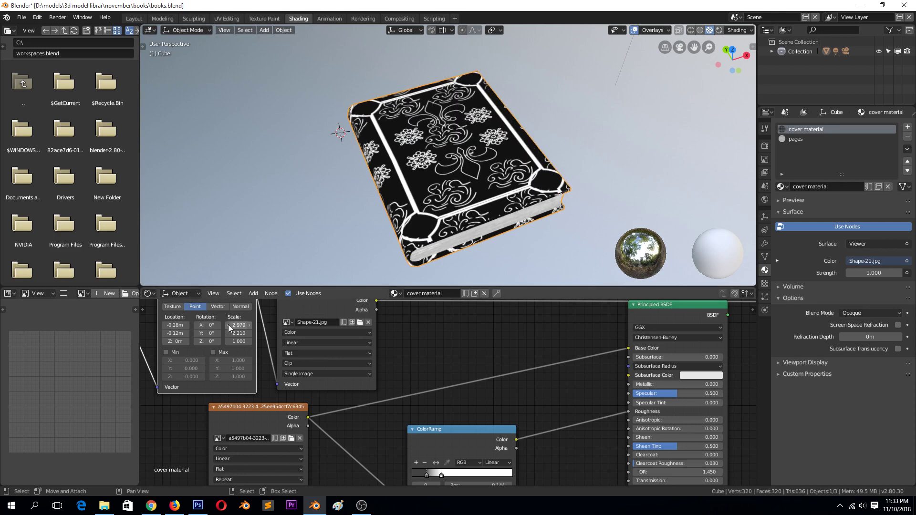
mouse_move(175, 333)
mouse_down()
mouse_move(187, 333)
mouse_move(179, 333)
mouse_up()
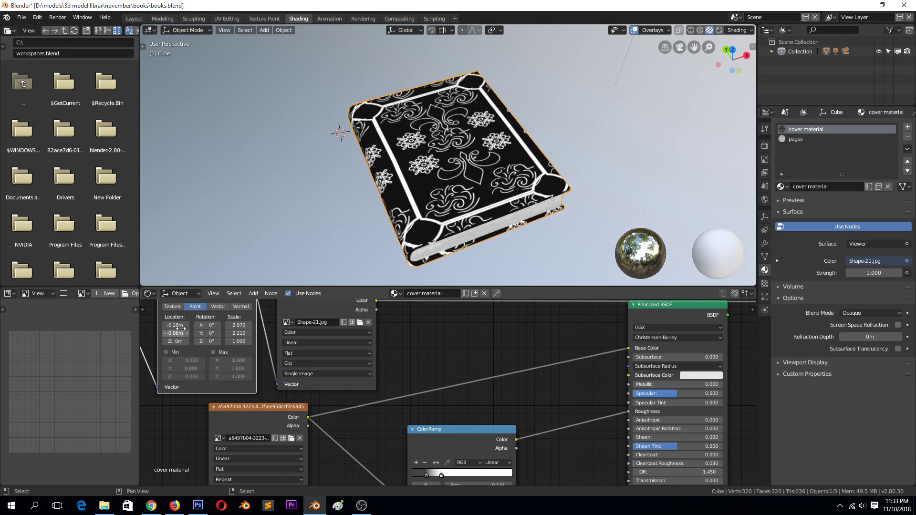
mouse_move(342, 129)
middle_down()
mouse_move(365, 121)
mouse_move(337, 103)
mouse_move(294, 130)
mouse_move(262, 207)
mouse_move(328, 187)
mouse_move(332, 122)
mouse_move(354, 111)
mouse_move(417, 184)
mouse_move(406, 195)
mouse_move(442, 187)
middle_up()
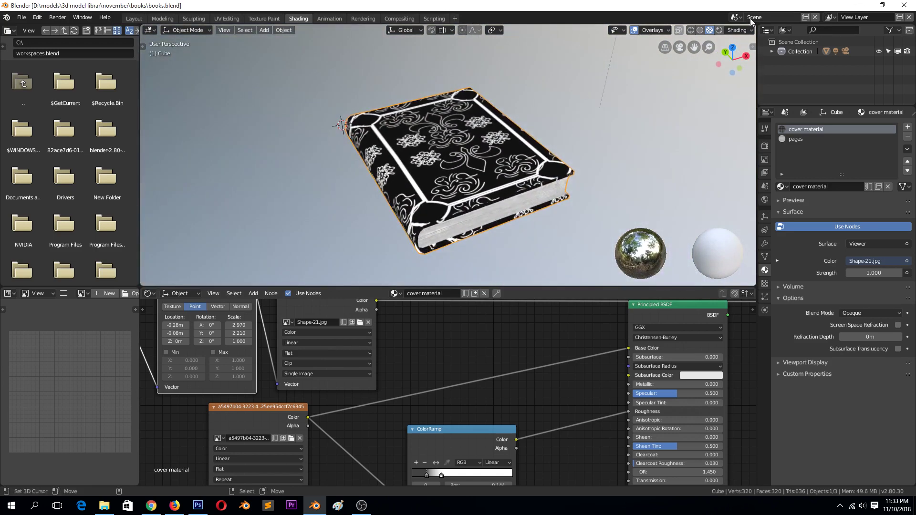
- Compare solid, material preview and rendered shading, viewing the book from the side
click(735, 32)
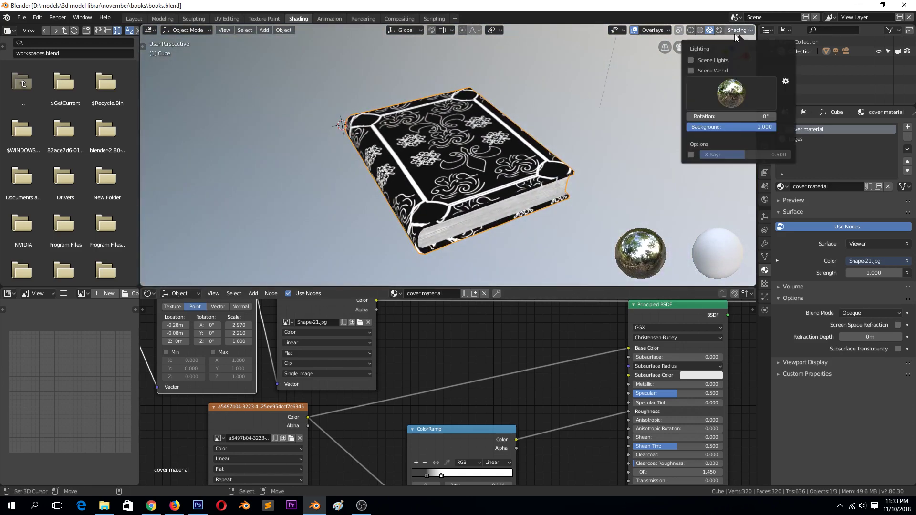
click(701, 31)
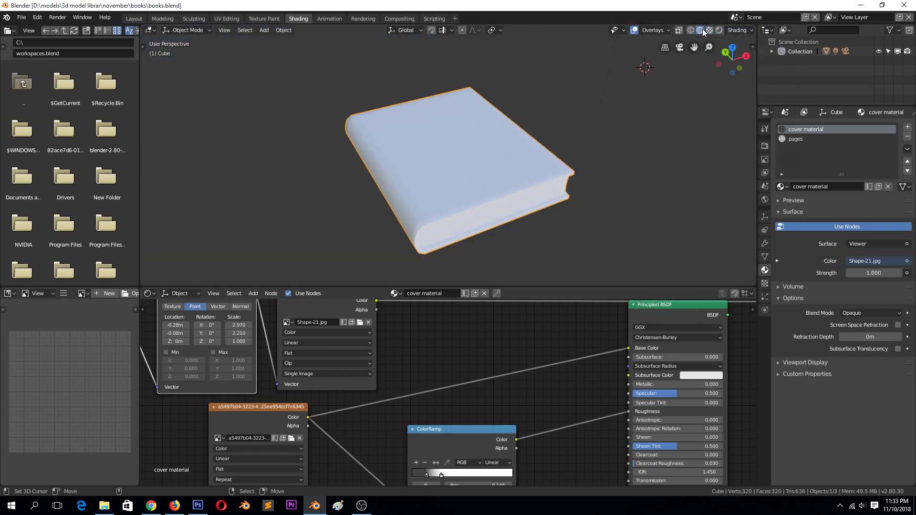
click(711, 29)
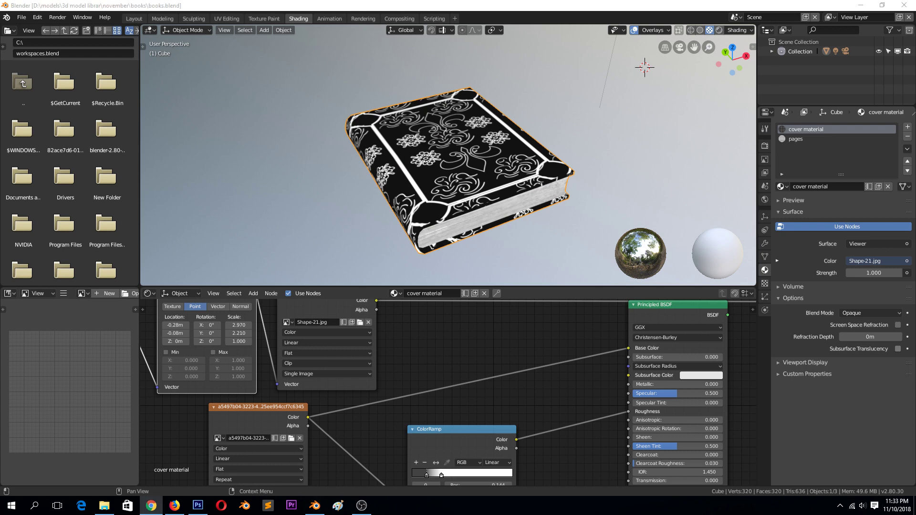
click(721, 30)
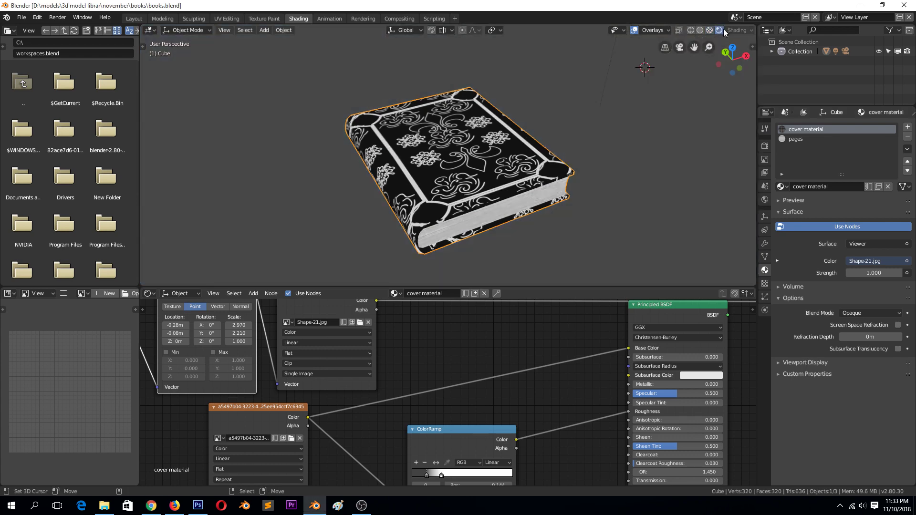
middle_drag(644, 128, 665, 108)
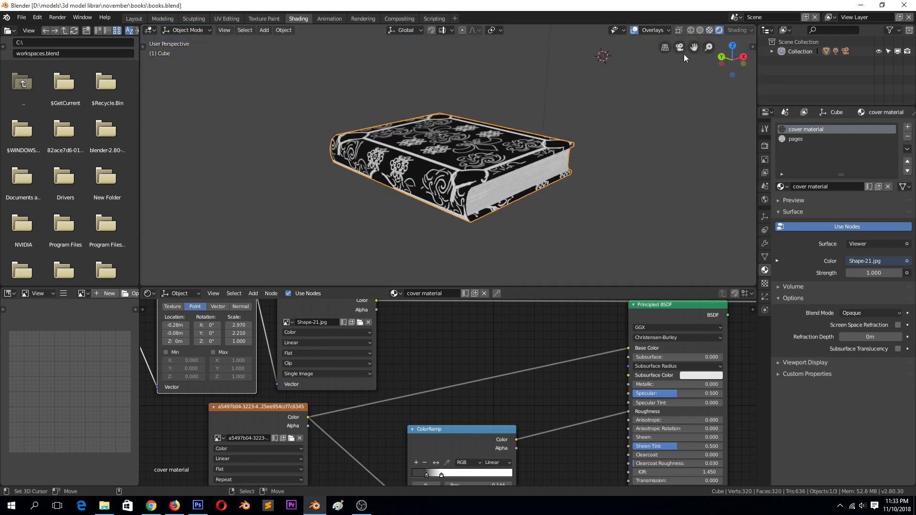
click(710, 30)
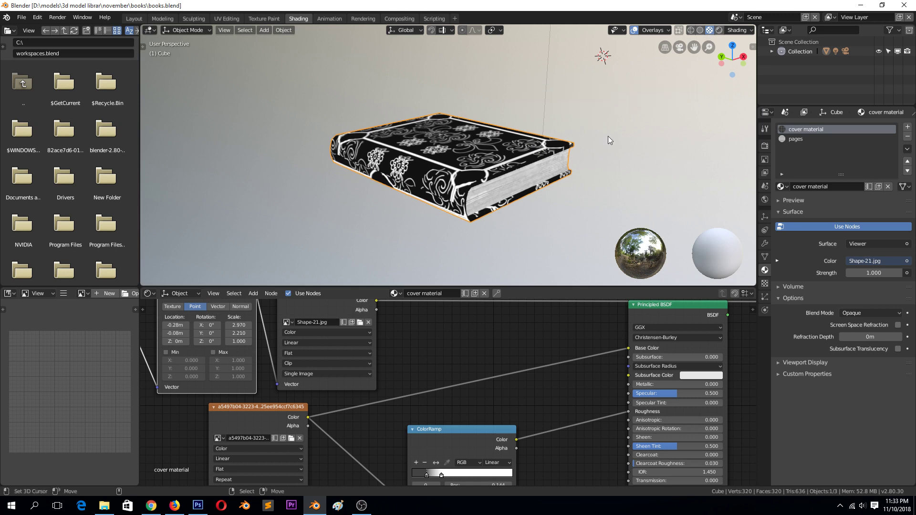
- Move the Shape-21.jpg node up out of the way and save the file
scroll(340, 310, down, 1)
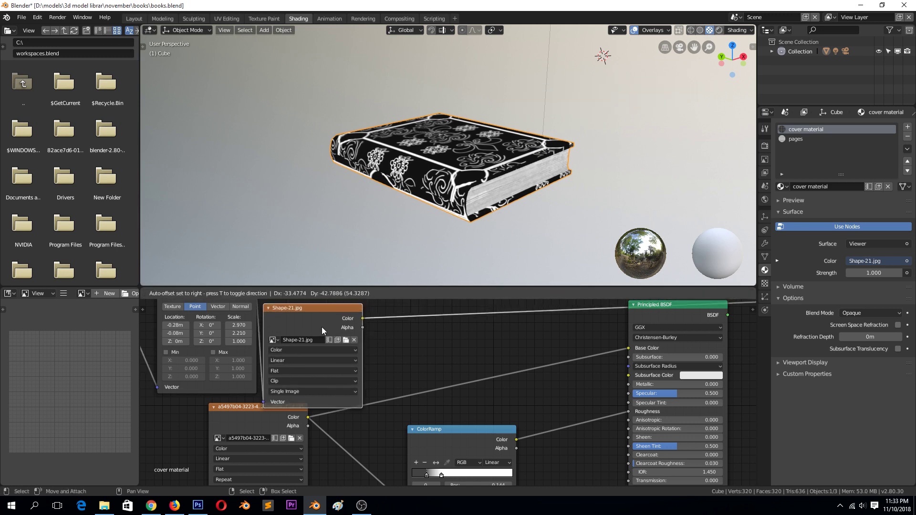
mouse_move(618, 352)
mouse_down()
mouse_move(624, 340)
mouse_move(647, 366)
mouse_up()
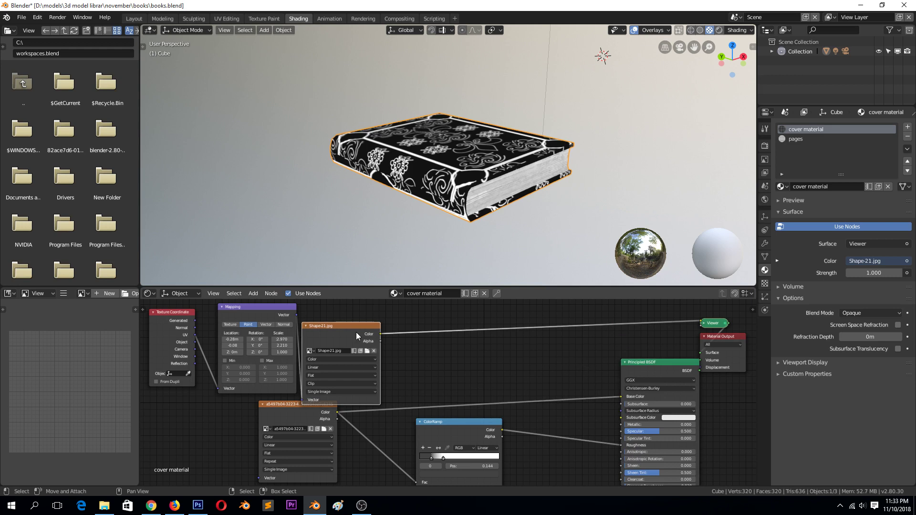
drag(356, 332, 362, 316)
key(ctrl+s)
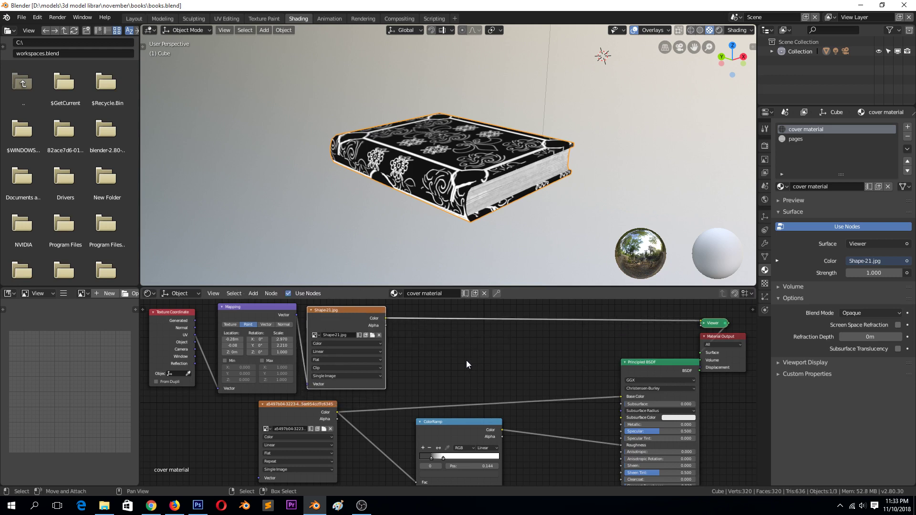
- Try adding an RGB Curves node near the ColorRamp, then undo it
key(shift+a)
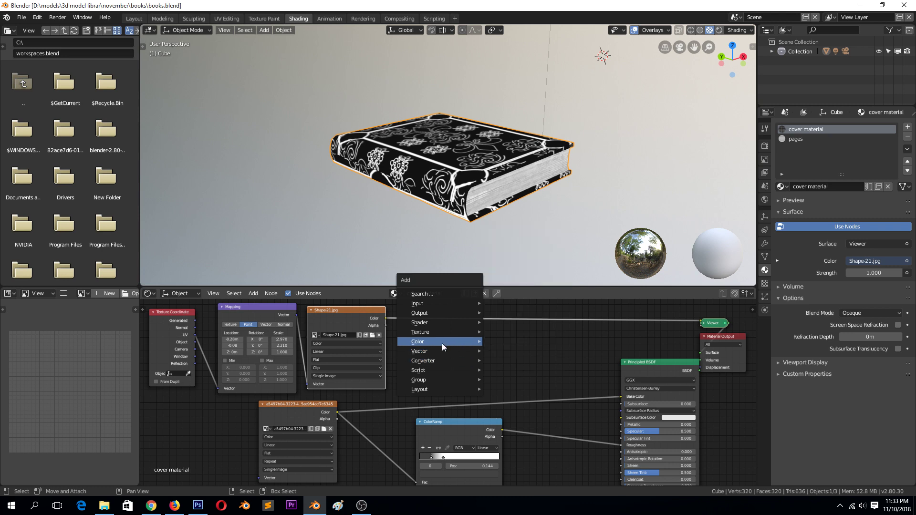
mouse_move(418, 342)
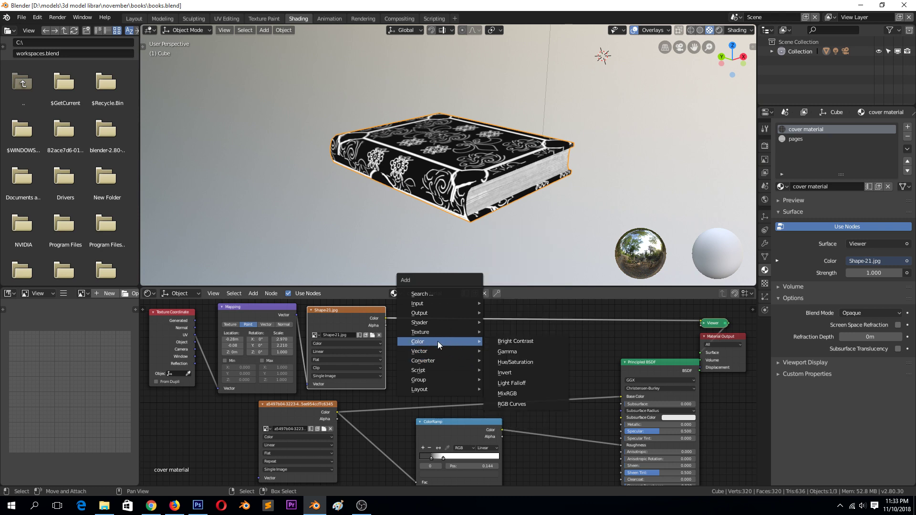
click(502, 404)
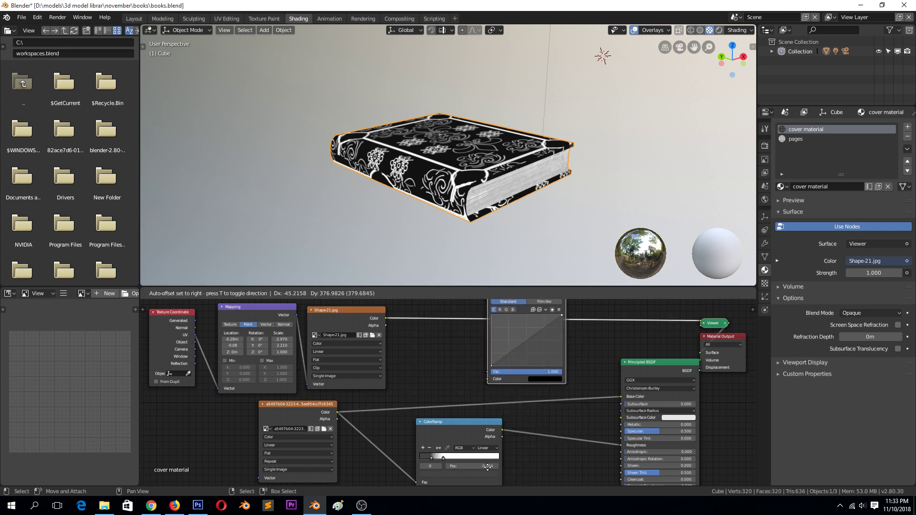
click(537, 351)
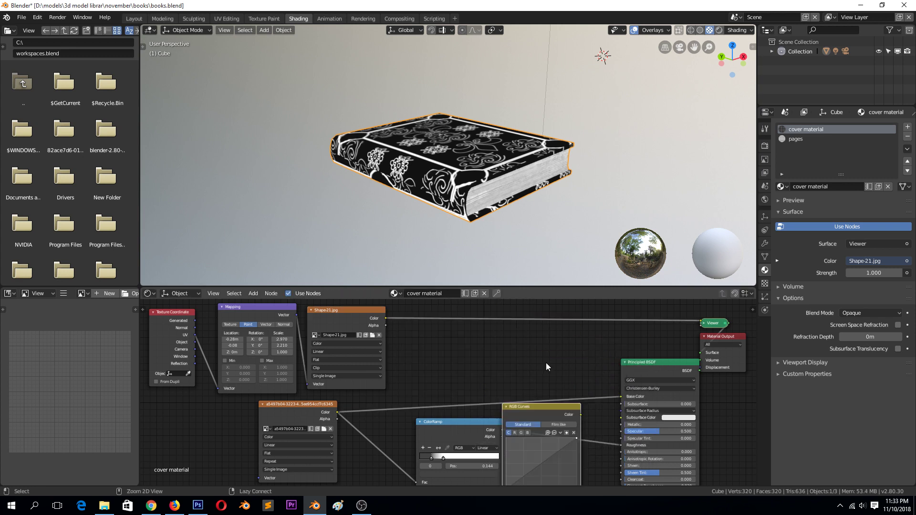
key(ctrl+z)
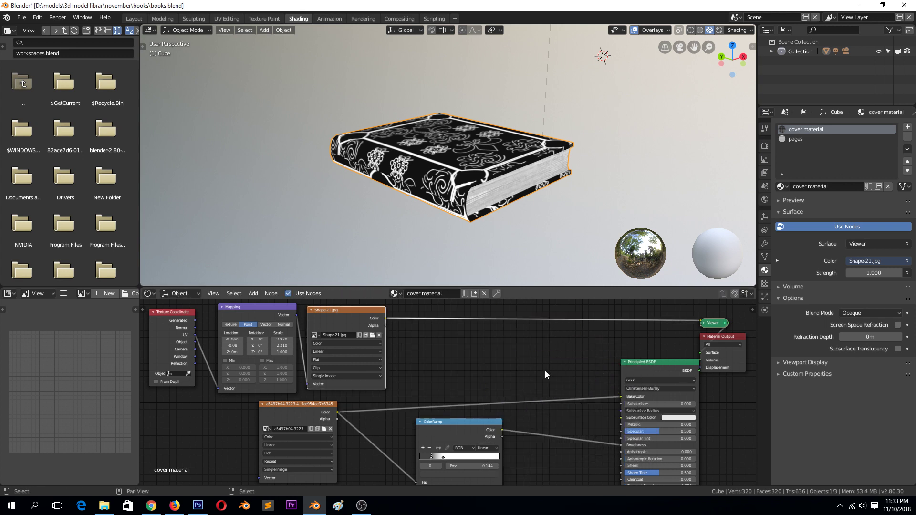
key(shift+a)
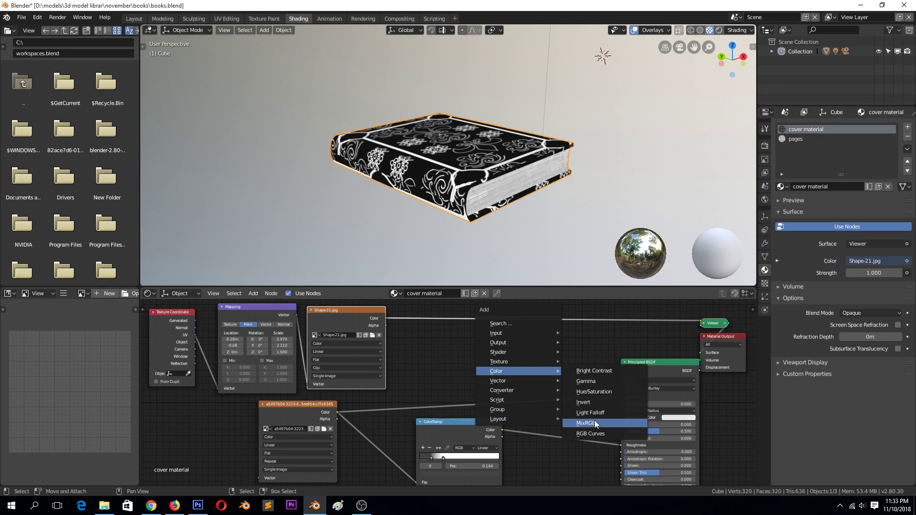
- Insert a MixRGB node on the image-to-viewer link, connect the second texture, and preview it
click(594, 420)
click(563, 339)
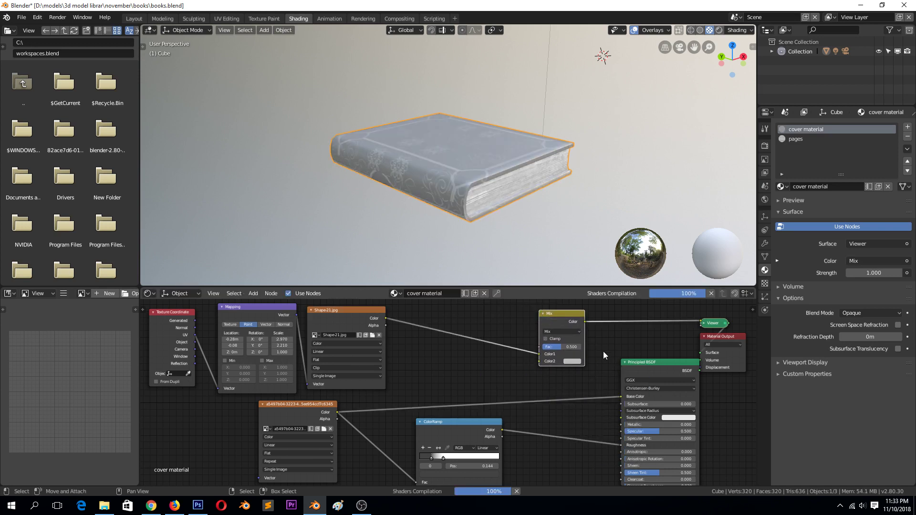
ctrl+shift+click(655, 375)
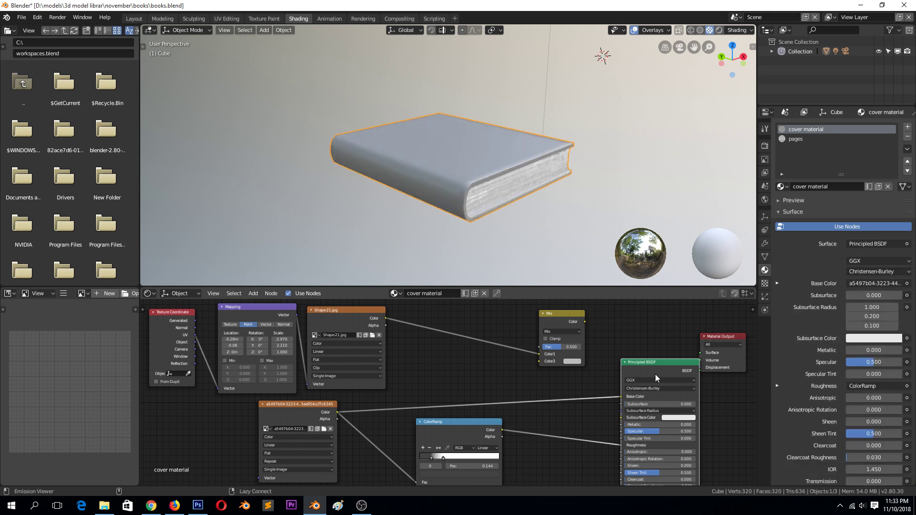
drag(544, 314, 496, 313)
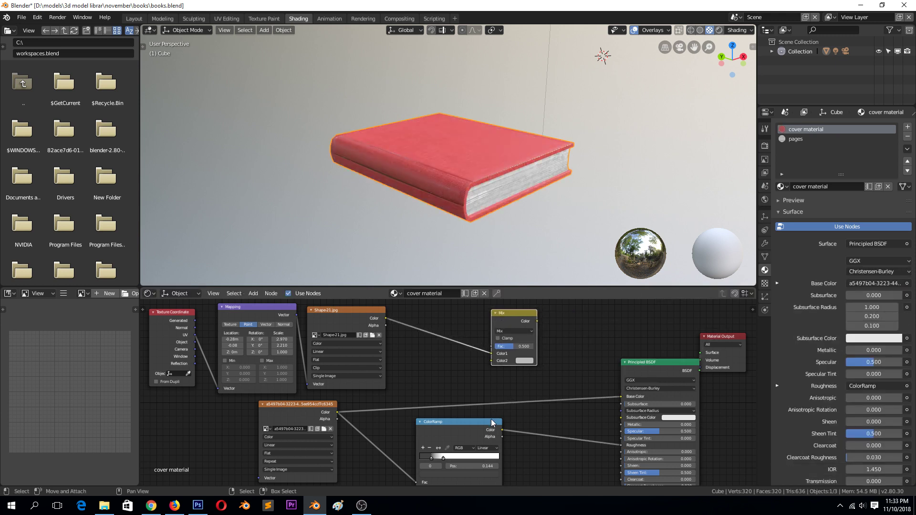
drag(337, 411, 492, 361)
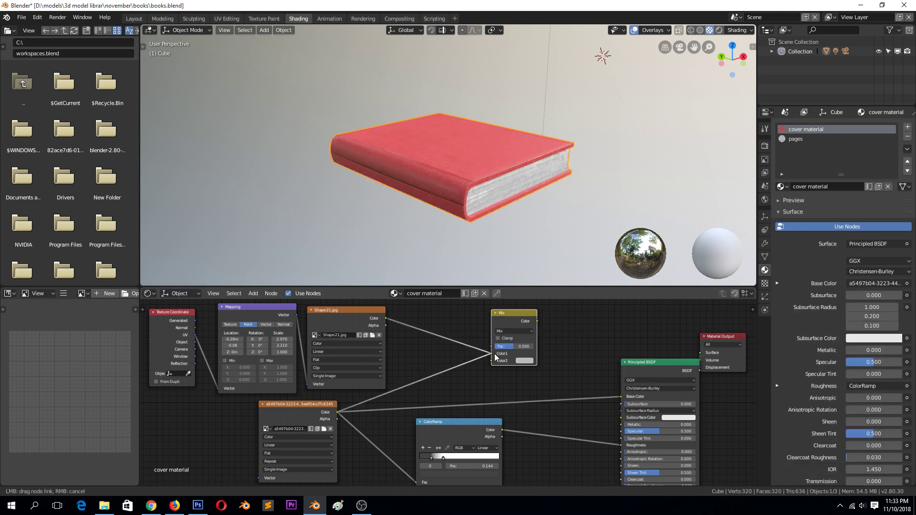
ctrl+shift+click(520, 320)
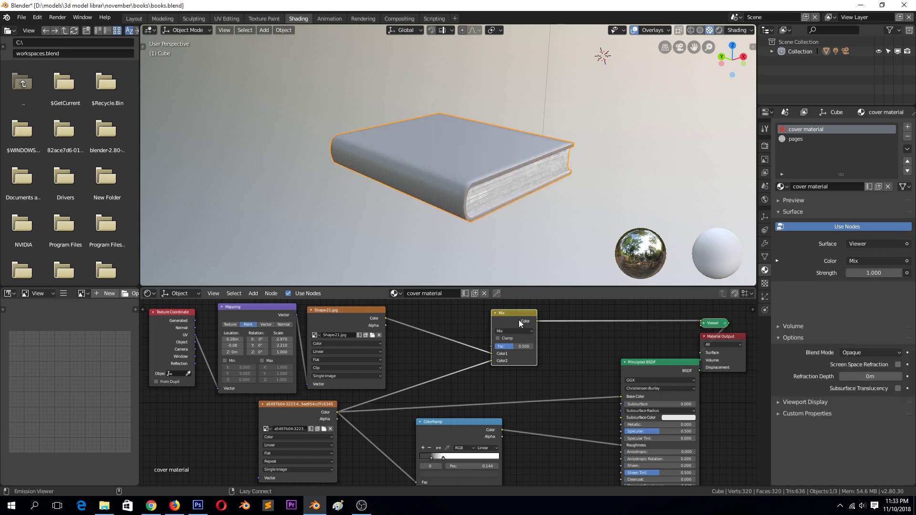
- Save, feed Shape-21.jpg into the Mix node, and move the texture link to Color1
scroll(502, 354, up, 1)
key(ctrl+s)
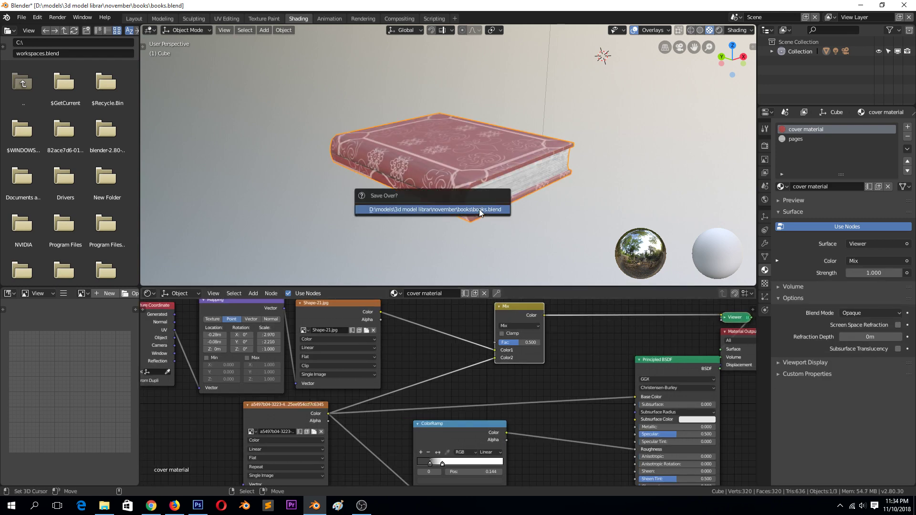
click(479, 209)
click(387, 321)
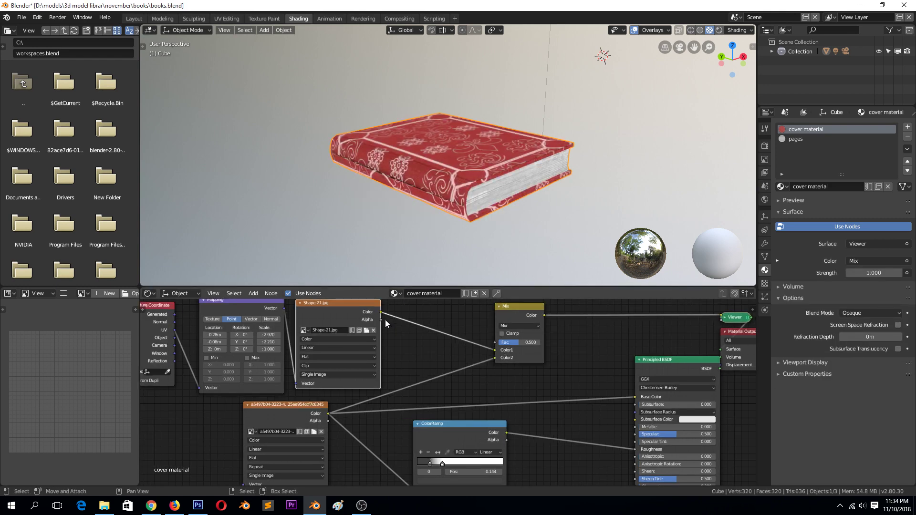
mouse_move(381, 312)
mouse_down()
mouse_move(481, 348)
mouse_move(493, 343)
mouse_up()
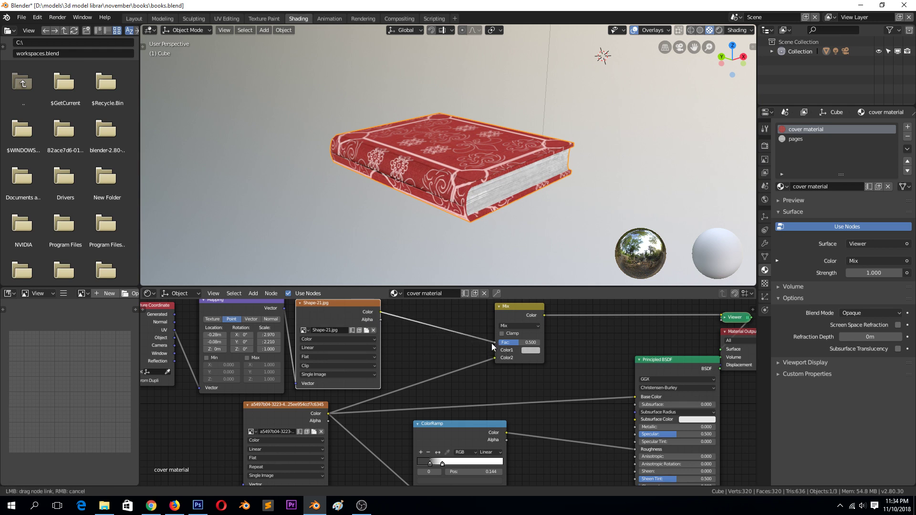
middle_drag(526, 217, 510, 236)
scroll(511, 236, up, 4)
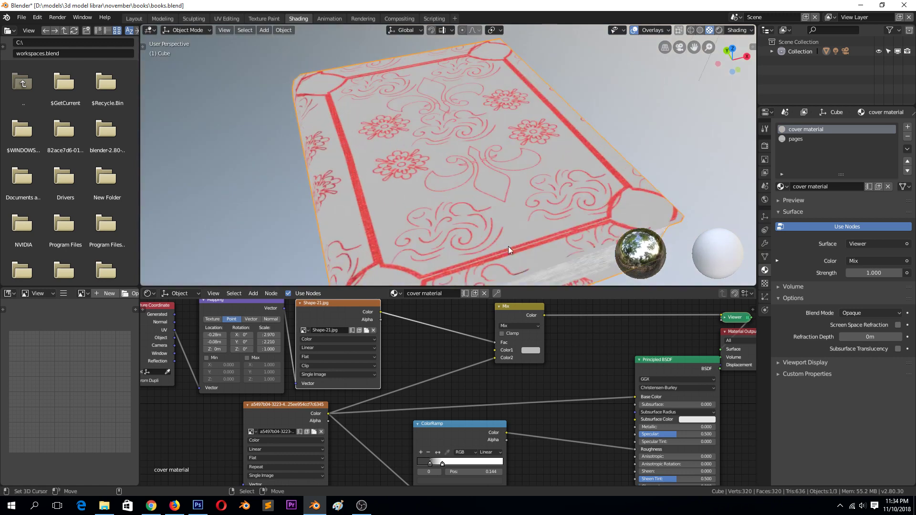
drag(495, 357, 495, 350)
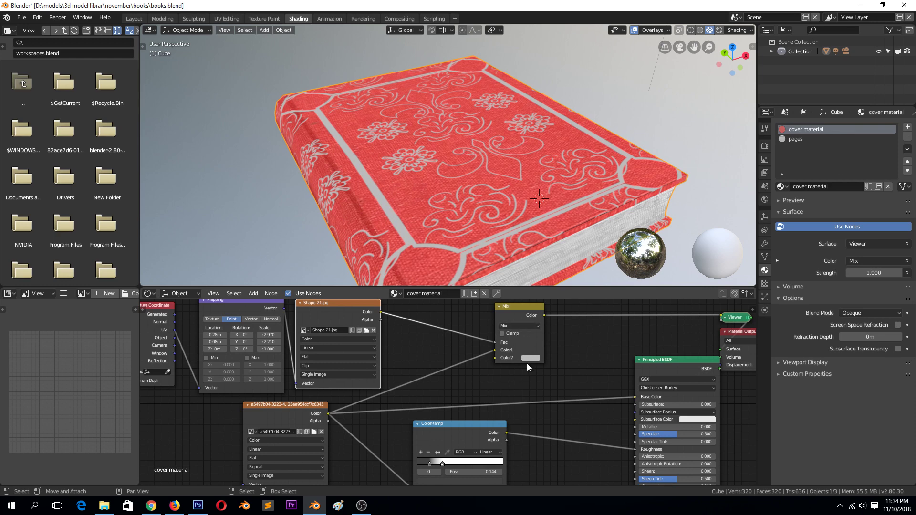
- Make the Mix node's Color2 golden yellow and save the file
click(530, 358)
click(549, 294)
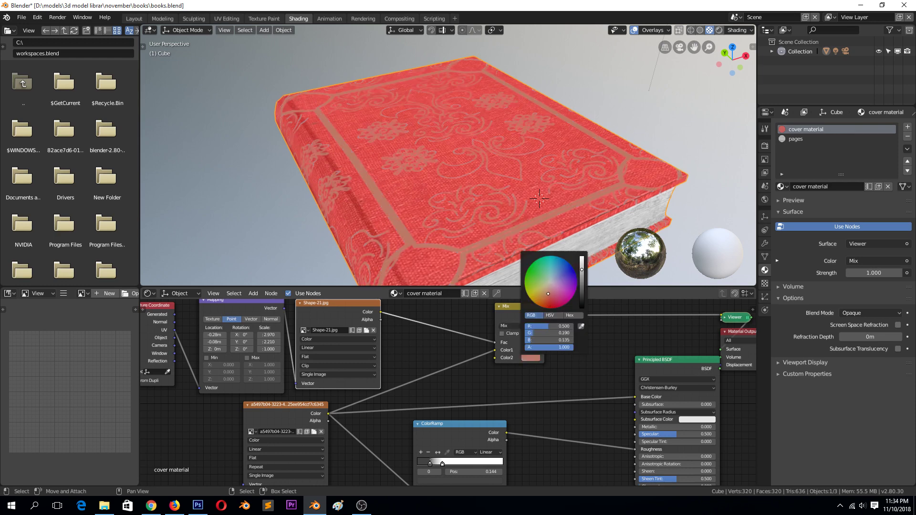
drag(548, 294, 532, 301)
middle_drag(614, 210, 582, 168)
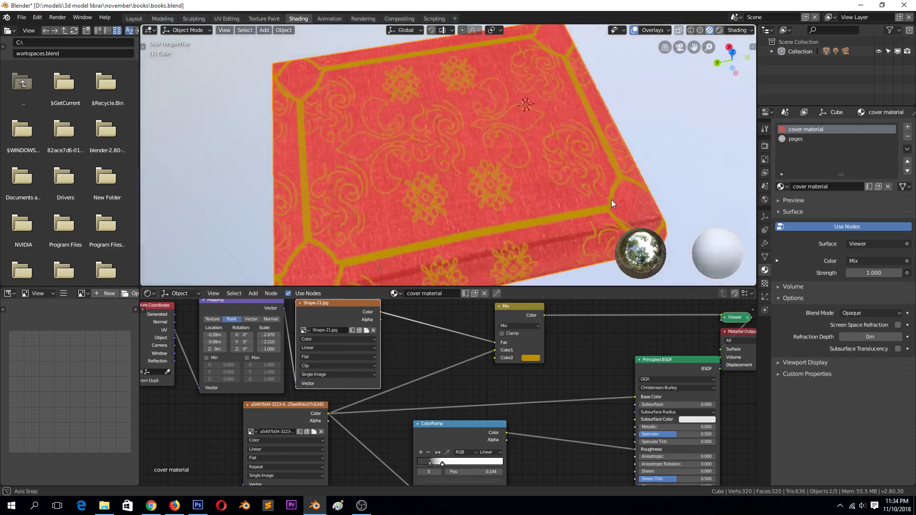
key(ctrl+s)
click(580, 165)
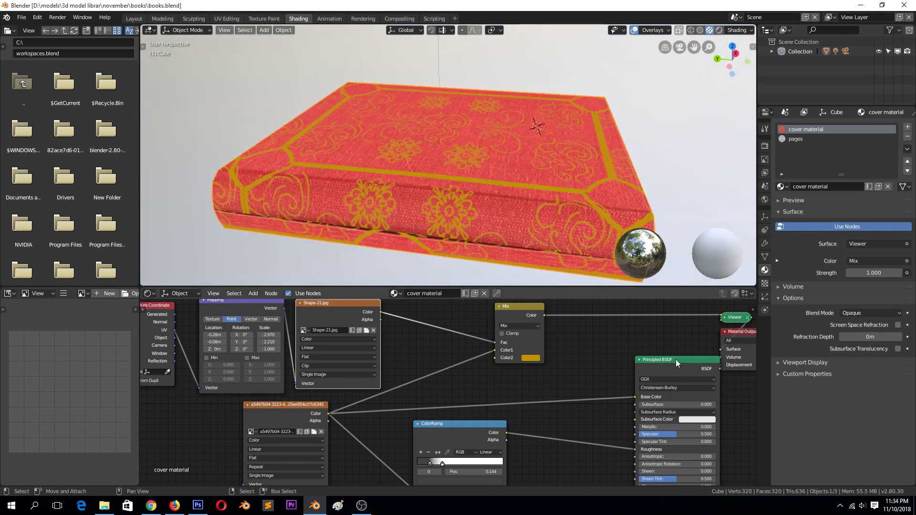
- Rearrange the Principled BSDF, image texture and ColorRamp nodes, saving along the way
drag(643, 358, 605, 346)
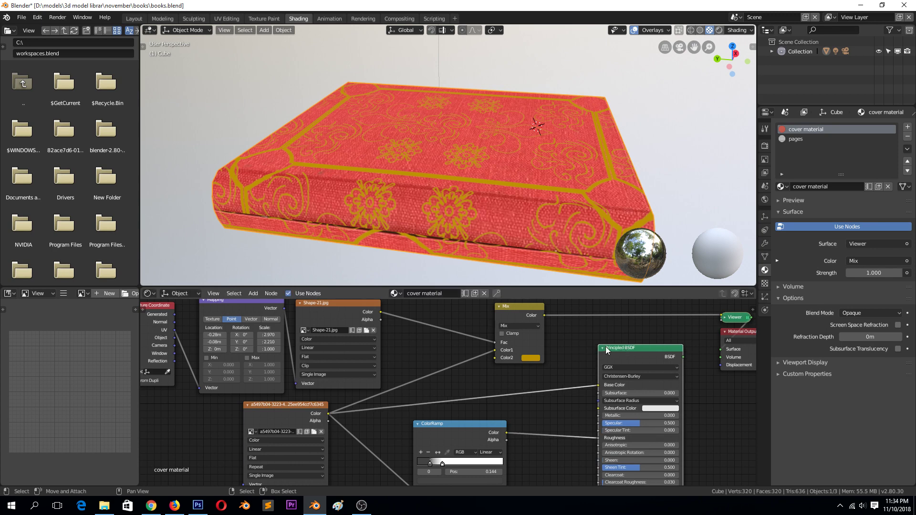
key(ctrl+s)
key(Return)
scroll(558, 387, down, 1)
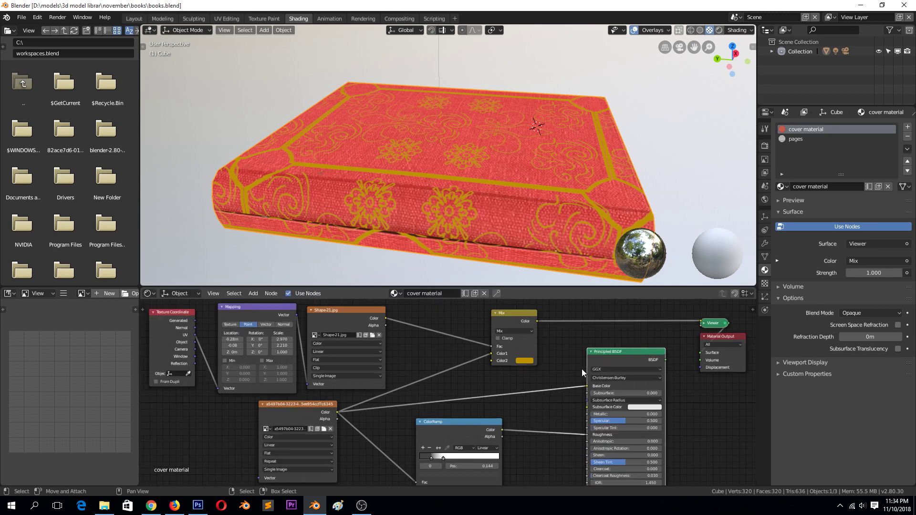
drag(592, 359, 559, 378)
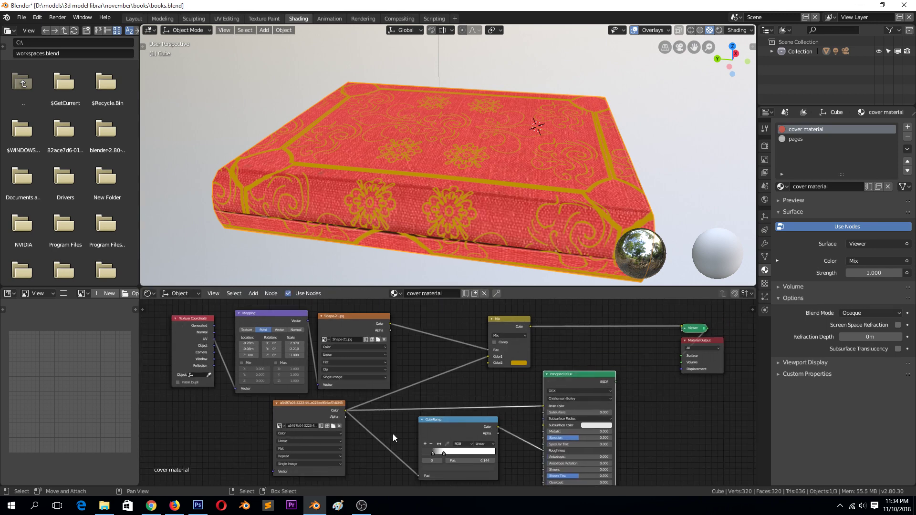
drag(300, 410, 271, 420)
drag(440, 434, 392, 447)
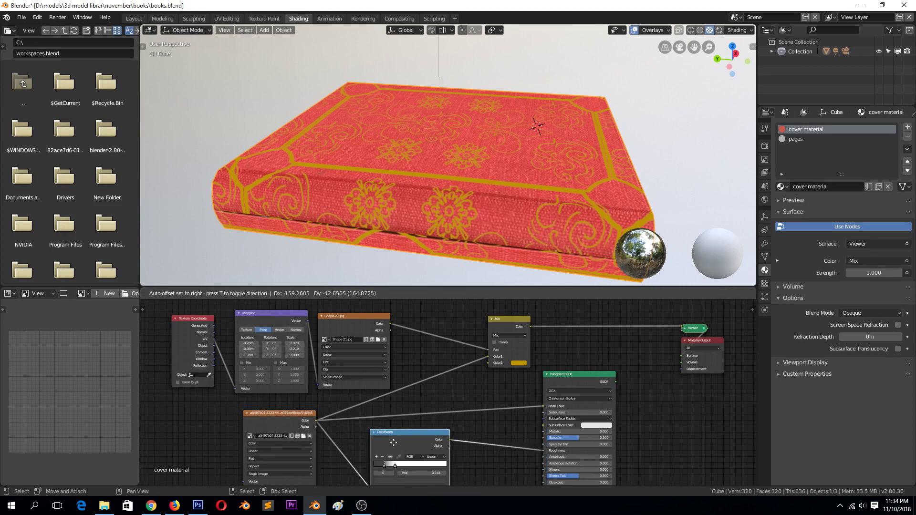
drag(564, 381, 501, 396)
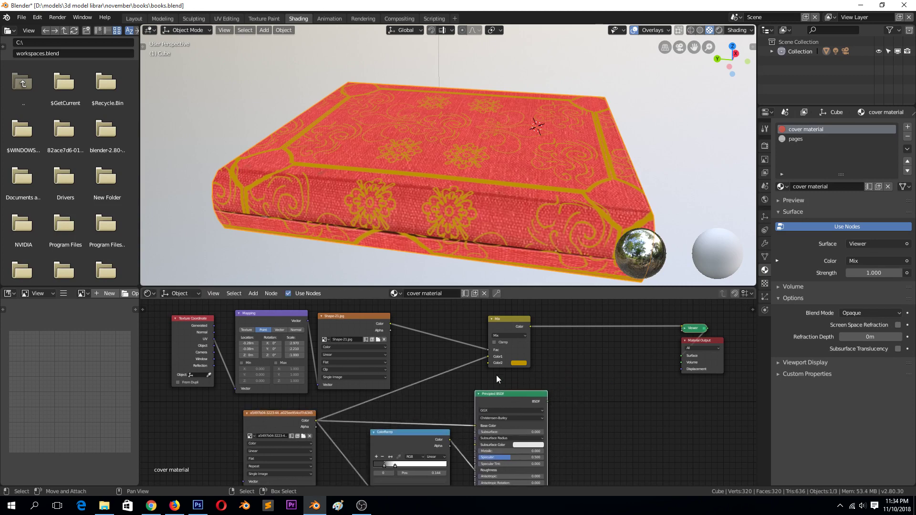
- Disconnect the fabric texture from the Mix node's Color1 and reposition the Mix node
drag(486, 356, 460, 401)
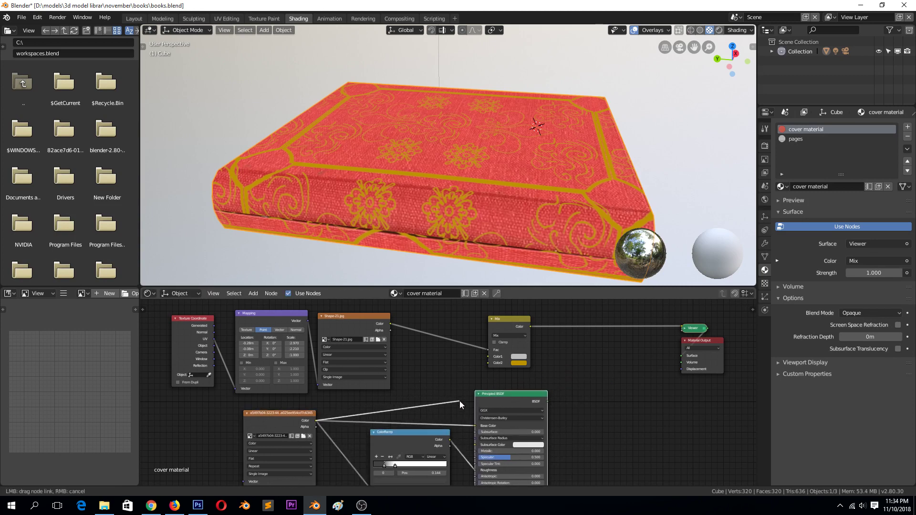
drag(511, 325, 601, 346)
drag(525, 394, 535, 422)
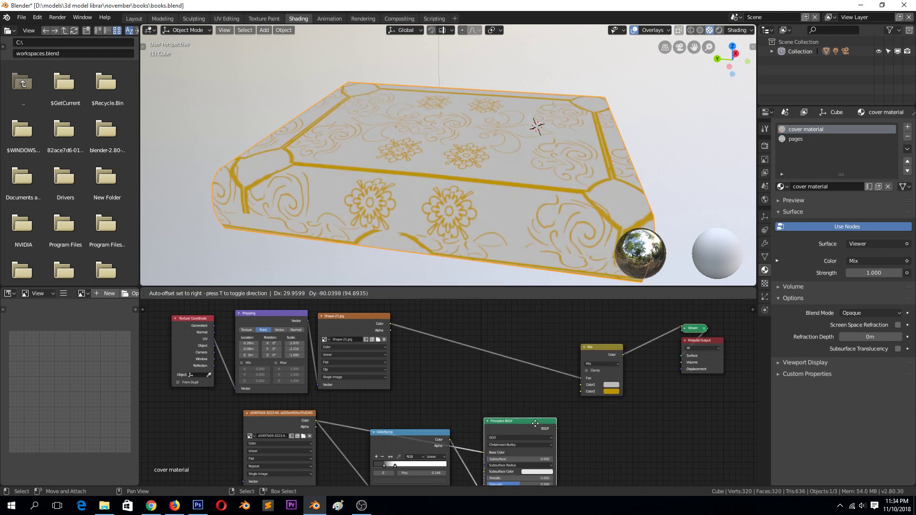
key(shift+a)
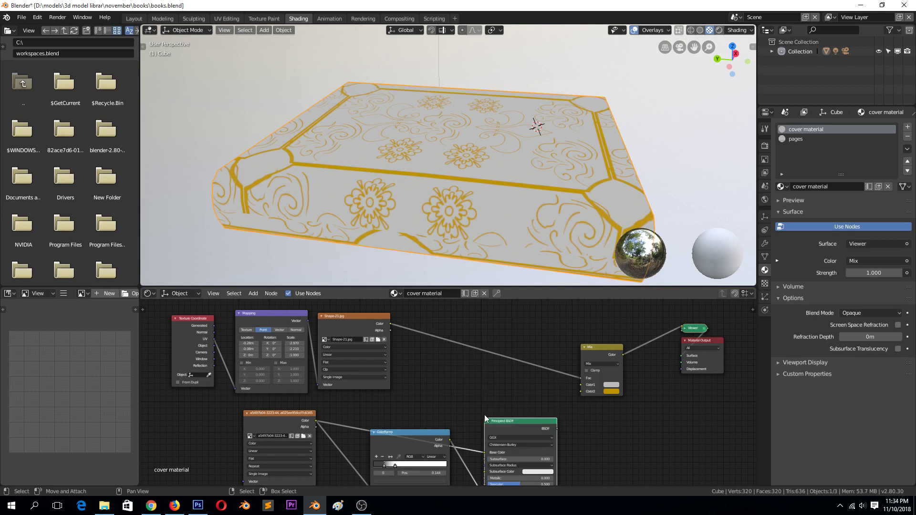
drag(451, 444, 450, 446)
key(shift+a)
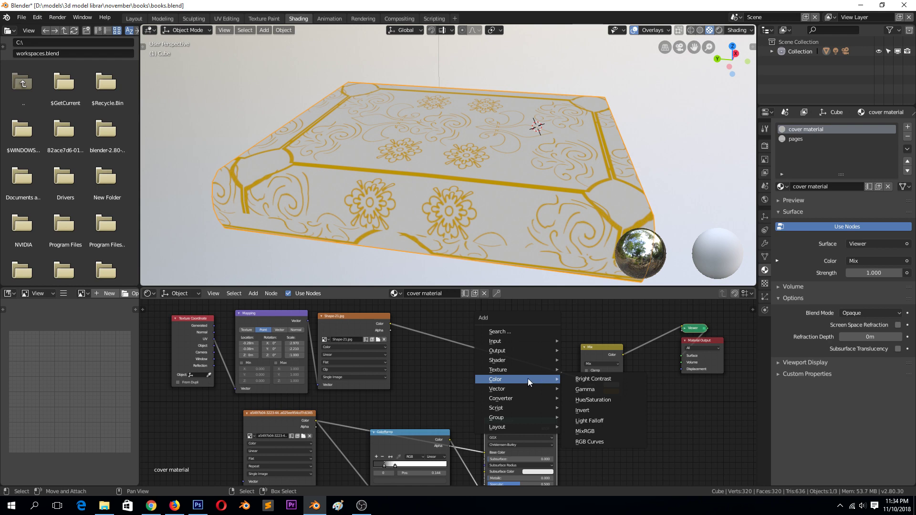
mouse_move(516, 360)
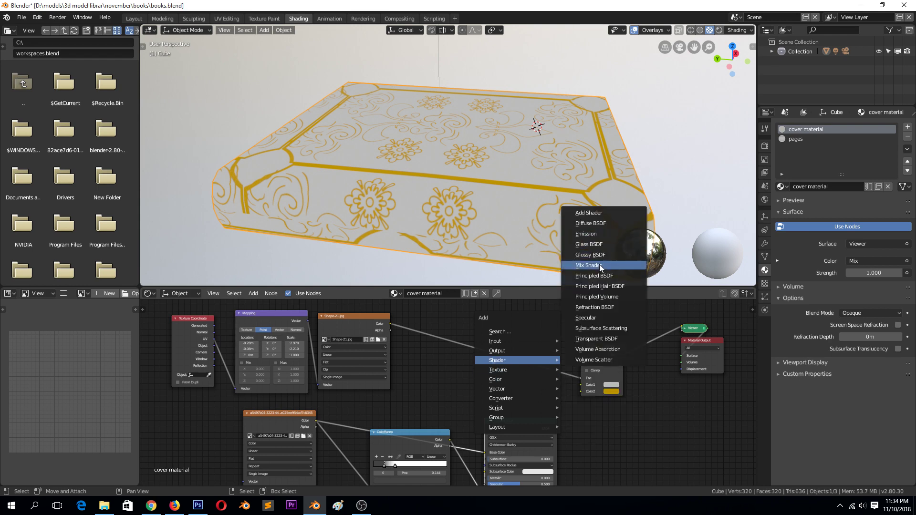
- Add a new Principled BSDF with an orange Base Color
click(597, 276)
click(634, 398)
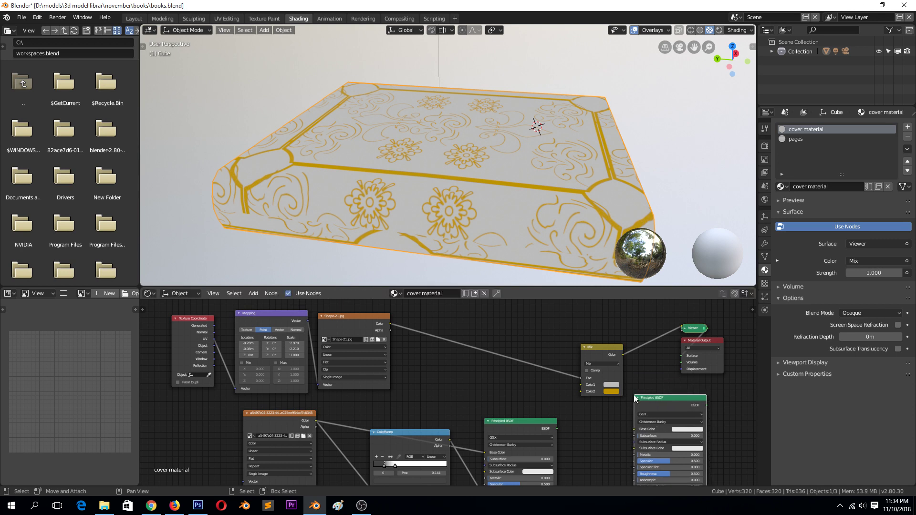
click(685, 429)
drag(701, 374, 689, 381)
- Separate the two Principled BSDFs, reposition the Mix and ColorRamp nodes, and save
drag(645, 407, 583, 410)
drag(616, 380, 619, 338)
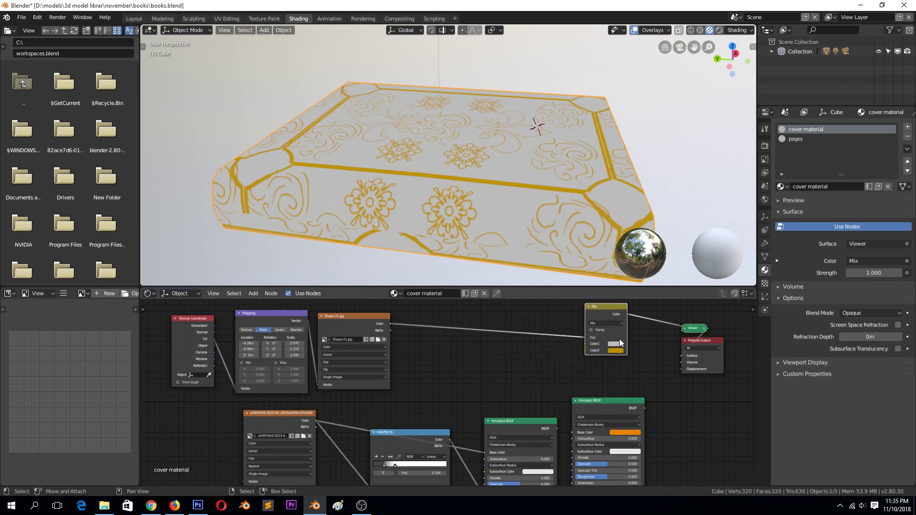
mouse_move(610, 411)
mouse_down()
mouse_move(523, 313)
mouse_move(499, 302)
mouse_up()
scroll(524, 328, down, 1)
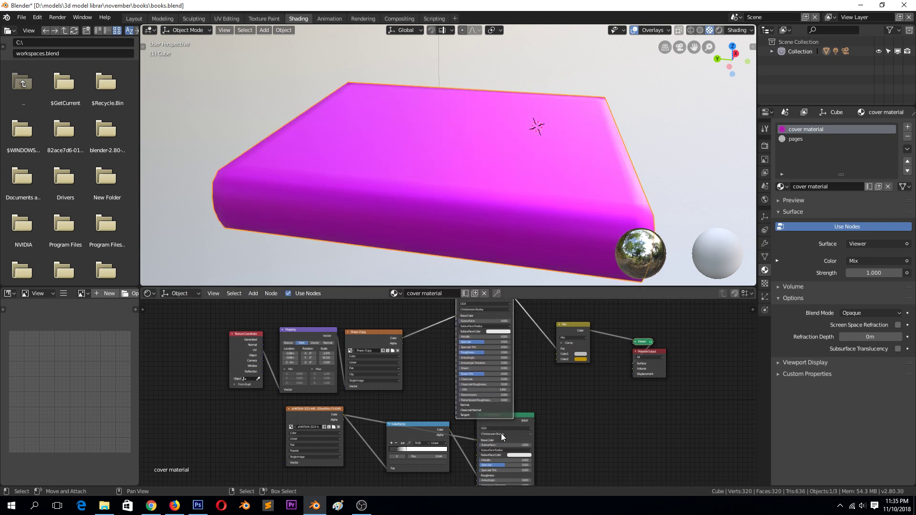
scroll(491, 422, down, 1)
drag(514, 416, 508, 434)
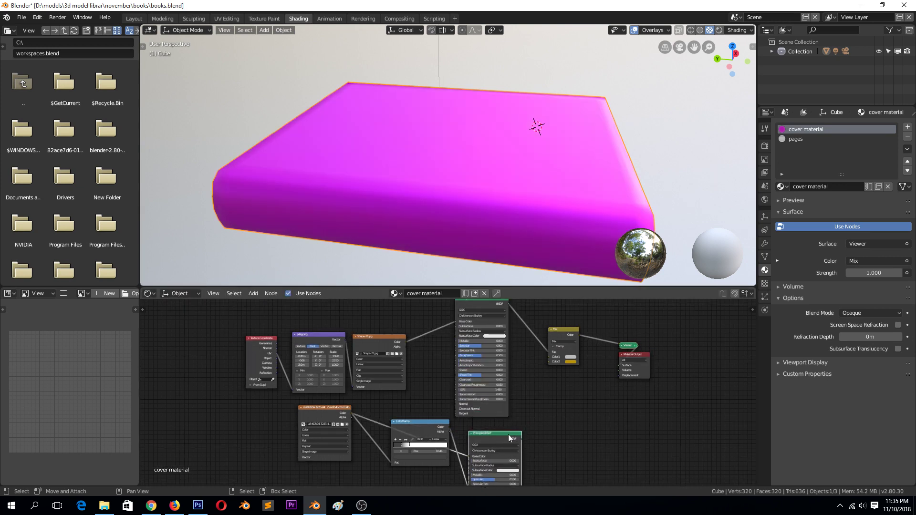
drag(427, 422, 412, 448)
scroll(473, 388, down, 2)
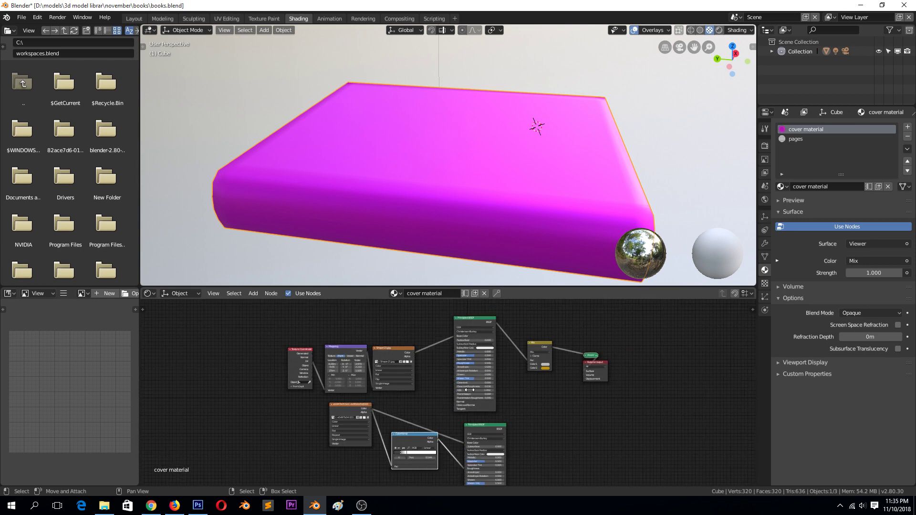
key(ctrl+s)
- Move the Material Output right and the Mix node down, then save
scroll(474, 388, up, 1)
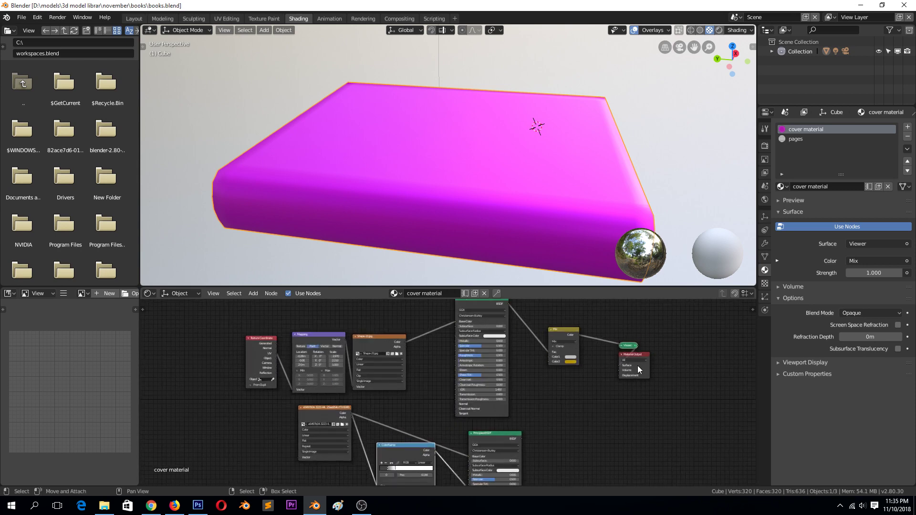
drag(641, 370, 692, 380)
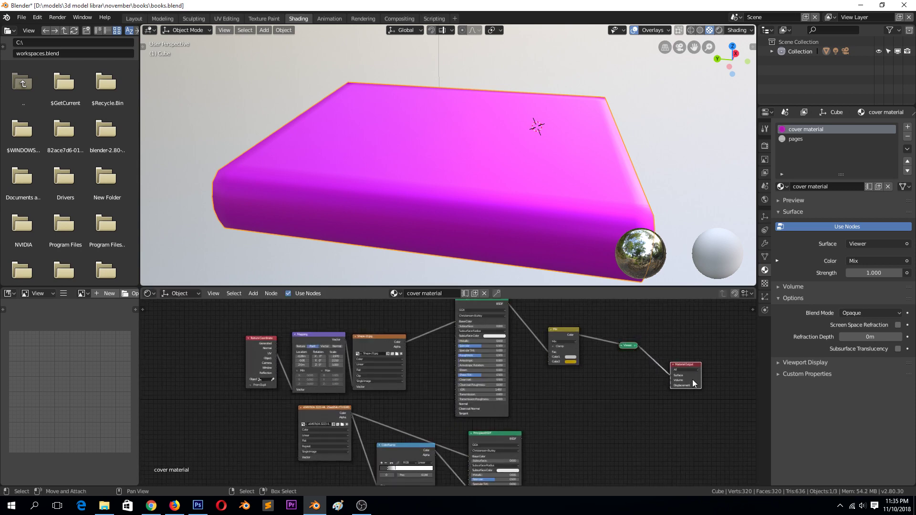
drag(564, 334, 569, 356)
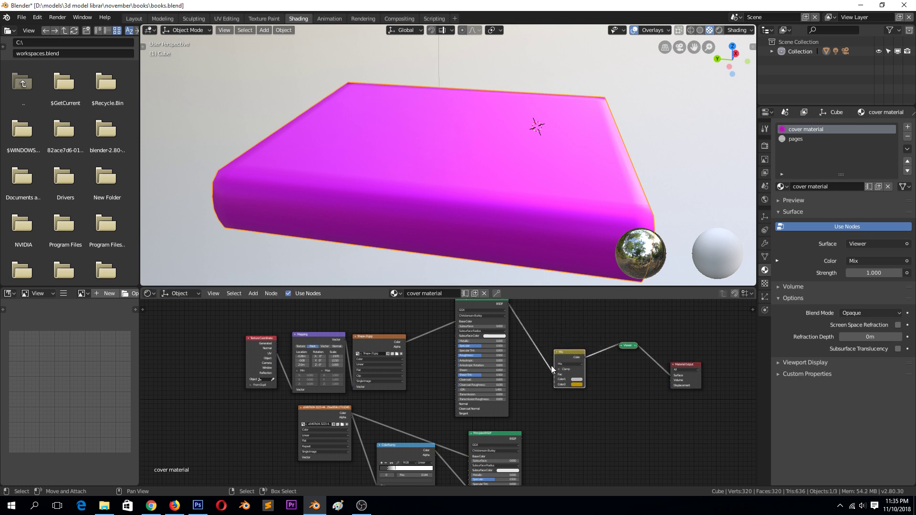
scroll(563, 388, up, 1)
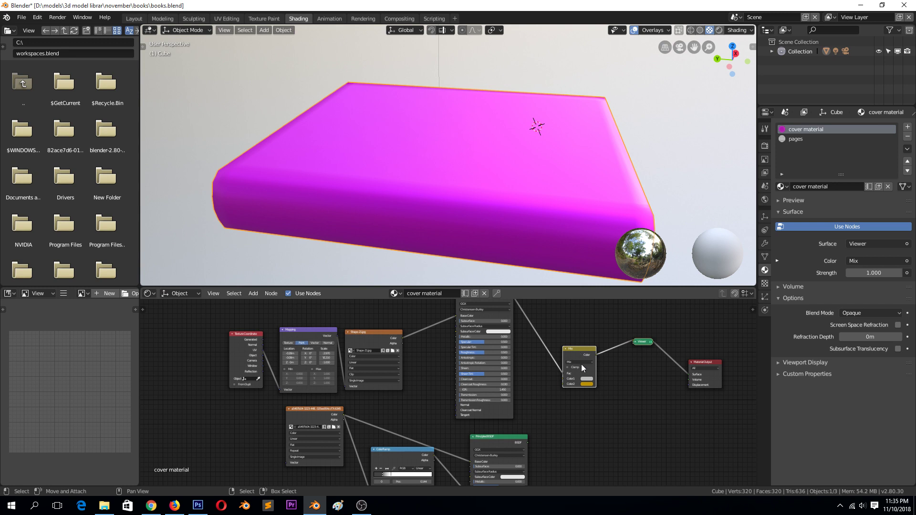
scroll(581, 365, up, 1)
key(ctrl+s)
- Delete the colour Mix node
click(585, 363)
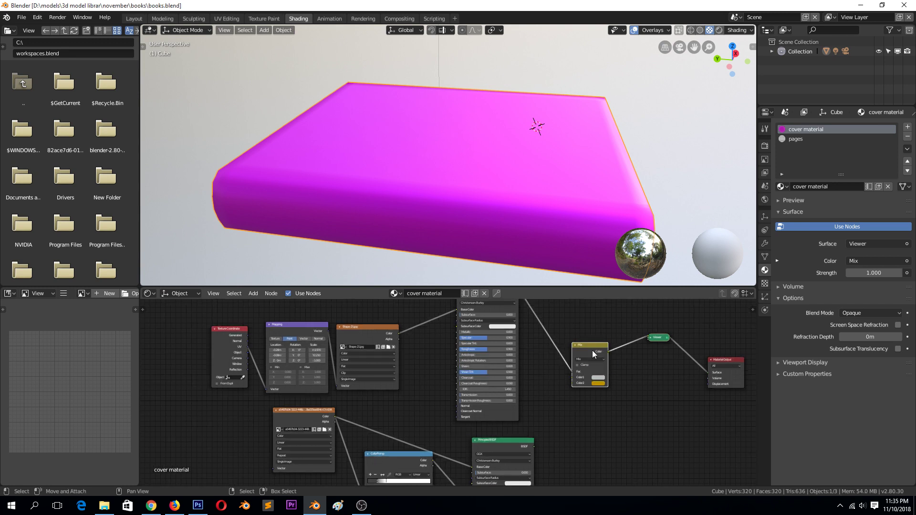
key(x)
key(shift+a)
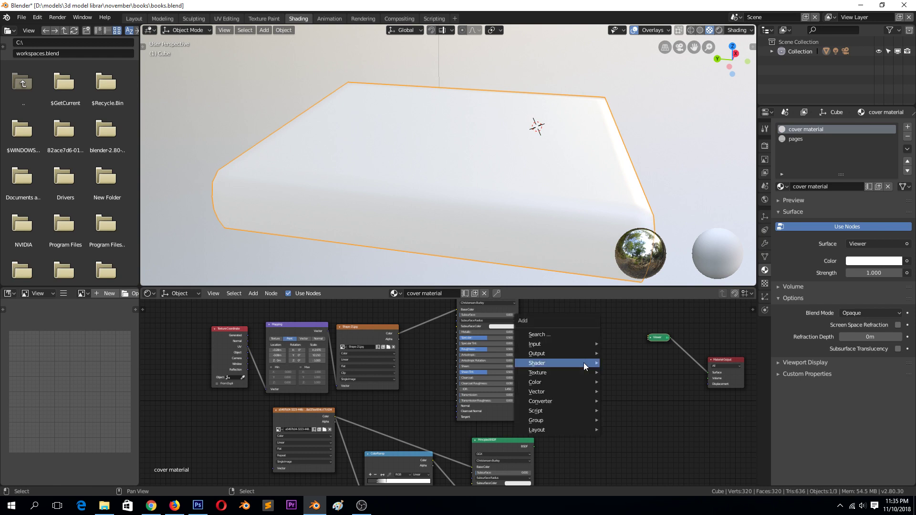
mouse_move(555, 363)
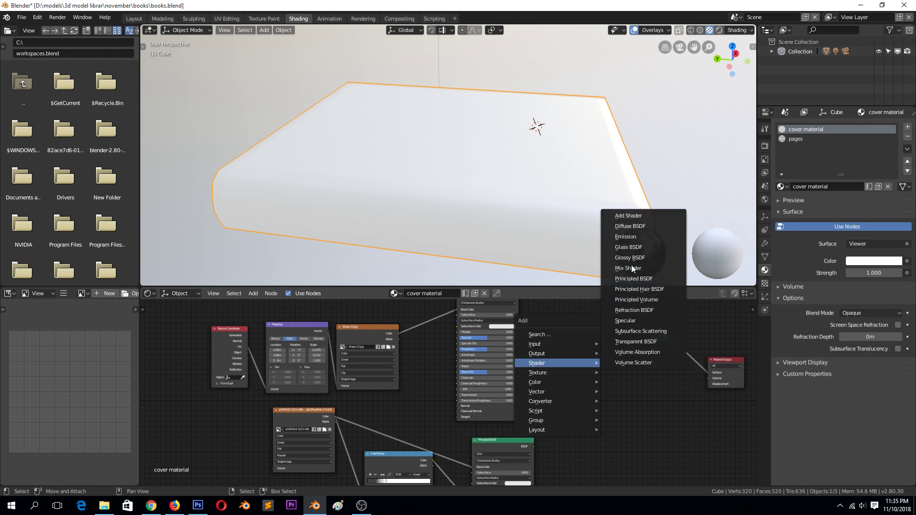
- Add a Mix Shader and plug both Principled BSDFs into its two shader inputs
click(631, 266)
click(567, 362)
scroll(535, 337, down, 2)
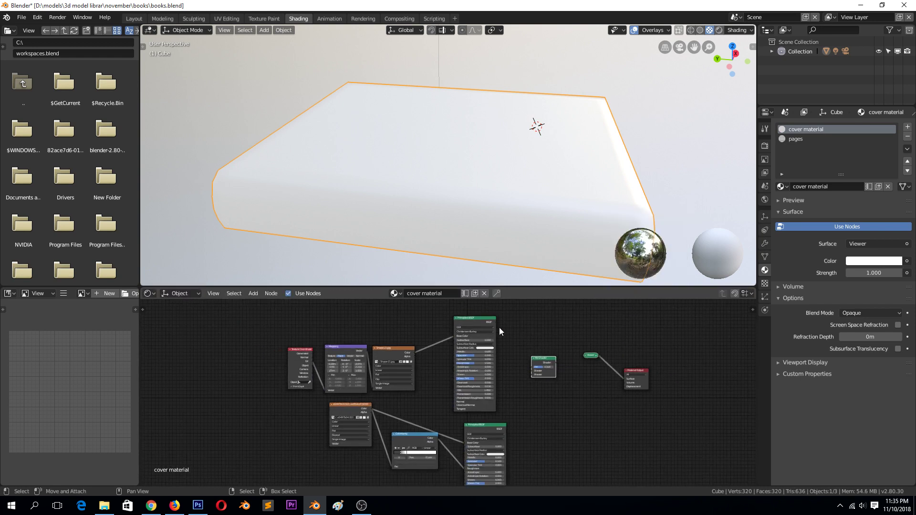
key(g)
click(499, 323)
scroll(499, 322, up, 1)
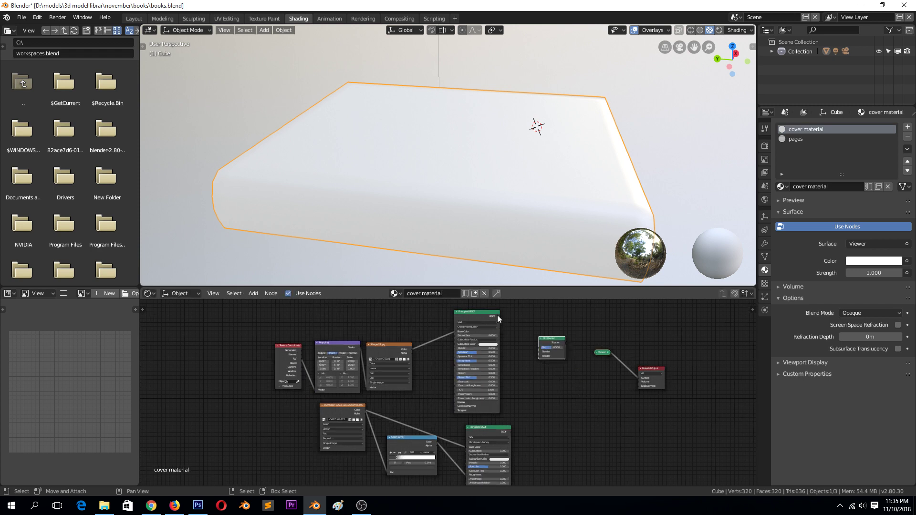
drag(500, 317, 540, 353)
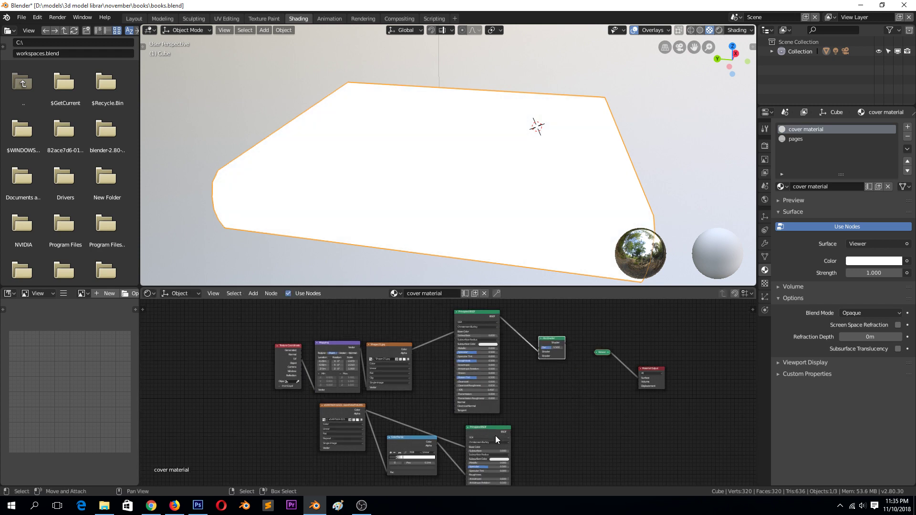
drag(510, 432, 540, 356)
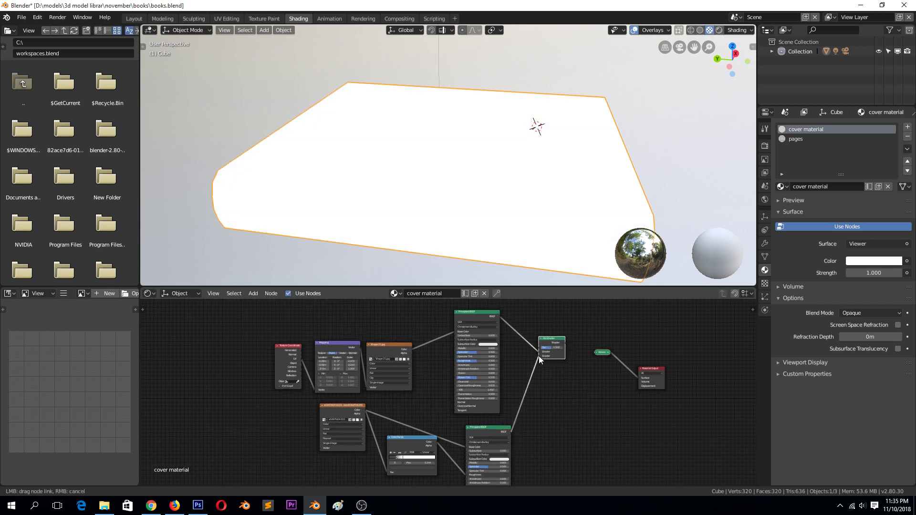
- Feed Shape-21.jpg into the Mix Shader Fac and route it to Material Output Surface
scroll(487, 362, up, 2)
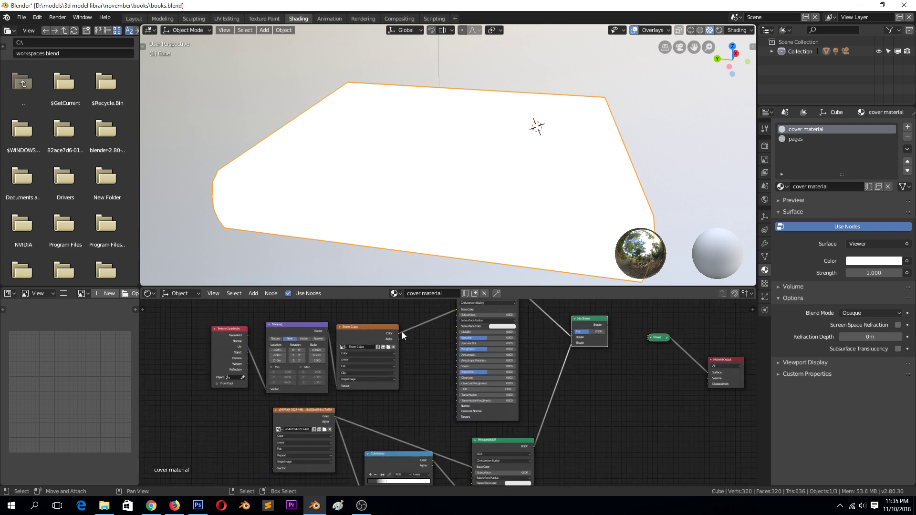
key(g)
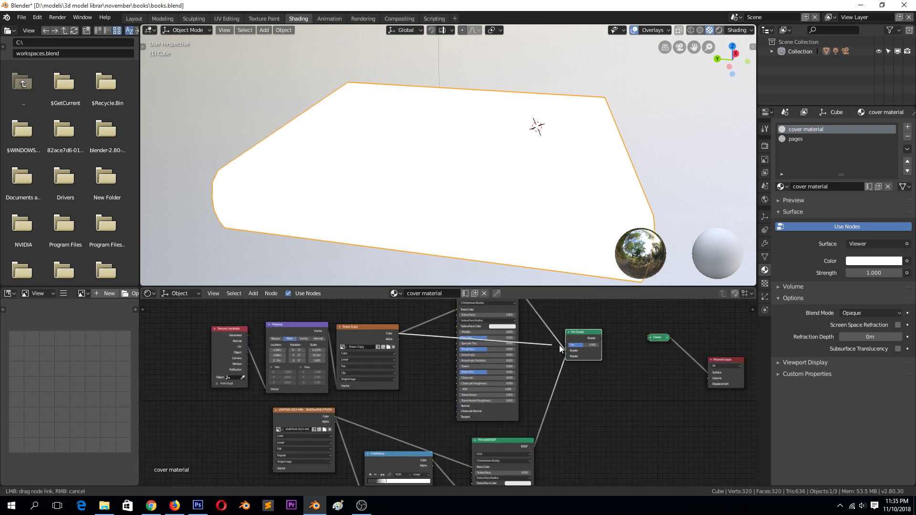
drag(398, 333, 566, 344)
drag(460, 306, 440, 313)
ctrl+shift+click(592, 337)
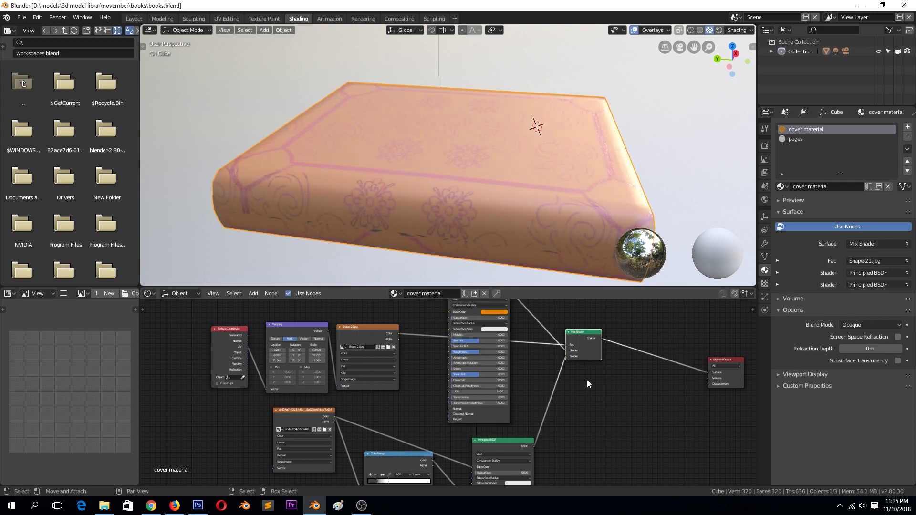
- Lower the cover shader's Roughness to about 0.186 and feed the Shape-21.jpg pattern into its Normal
shift+right_click(497, 233)
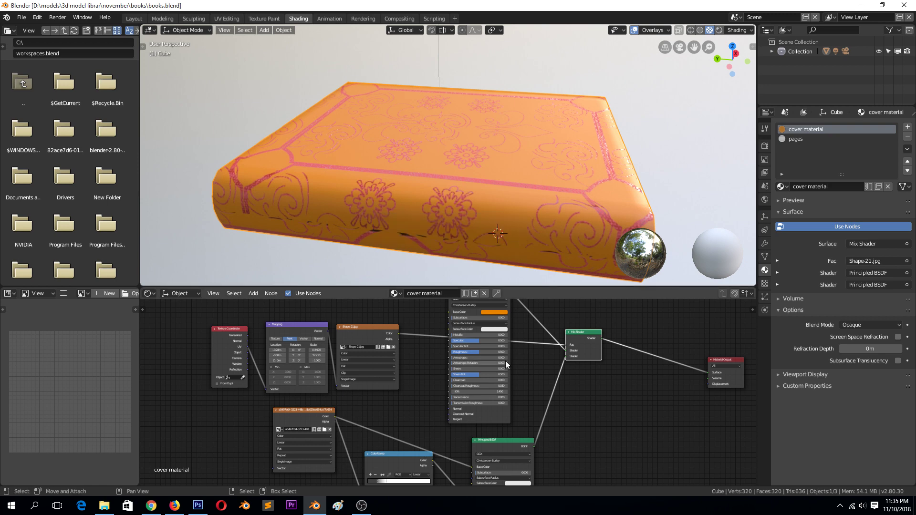
scroll(525, 362, up, 2)
drag(609, 335, 609, 343)
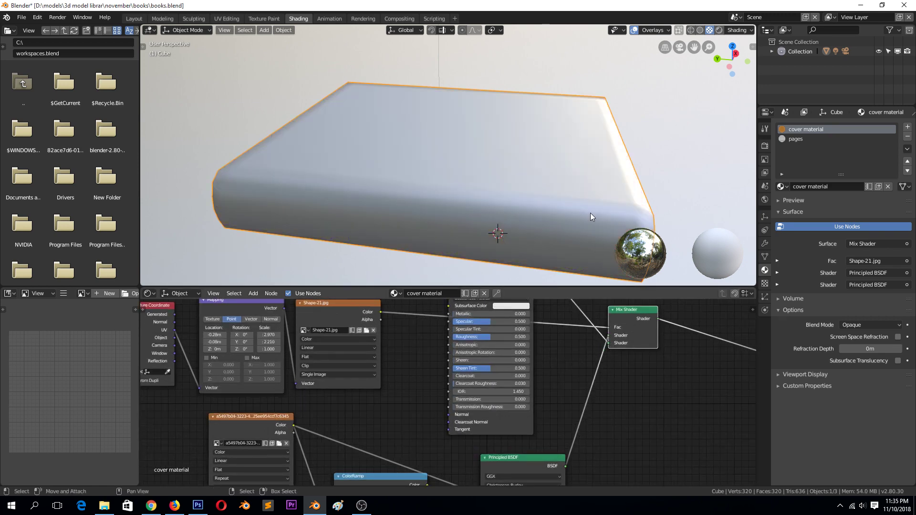
mouse_move(592, 211)
middle_down()
mouse_move(534, 226)
mouse_move(568, 234)
middle_up()
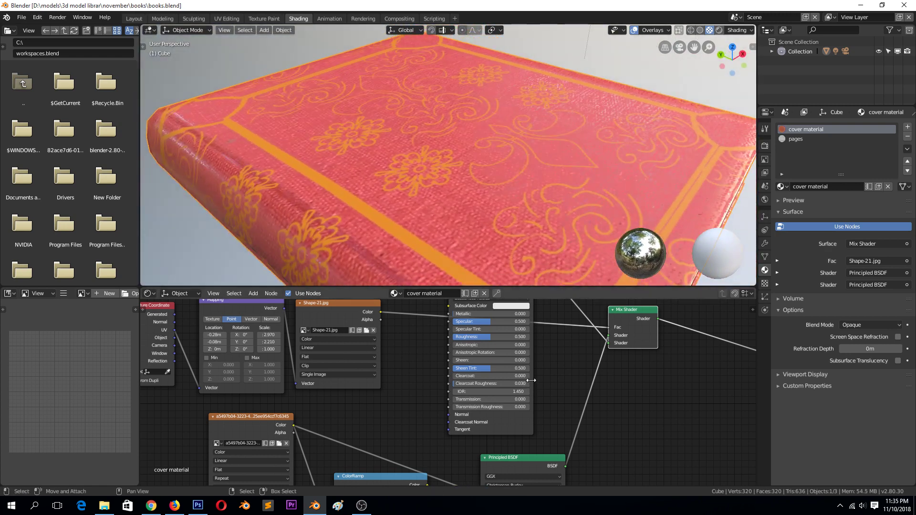
scroll(527, 376, up, 1)
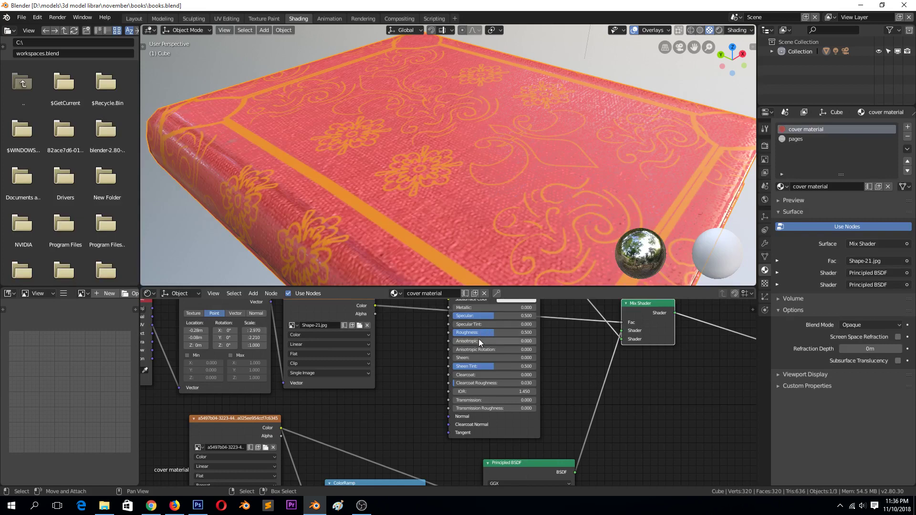
mouse_move(481, 333)
mouse_down()
mouse_move(439, 334)
mouse_move(454, 334)
mouse_up()
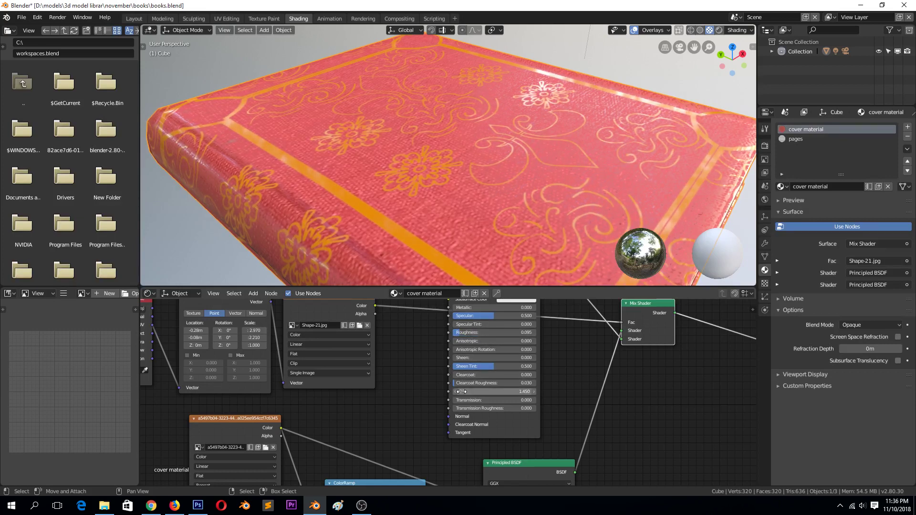
scroll(462, 403, down, 1)
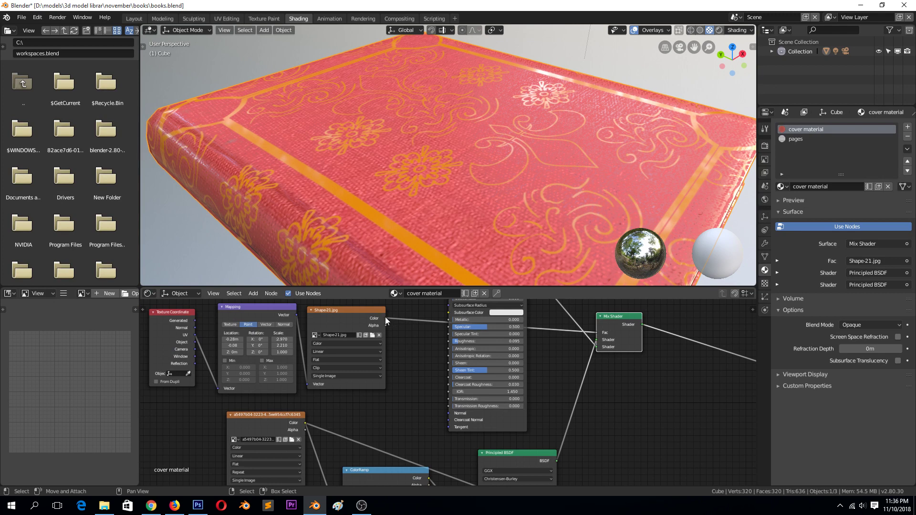
drag(387, 319, 449, 415)
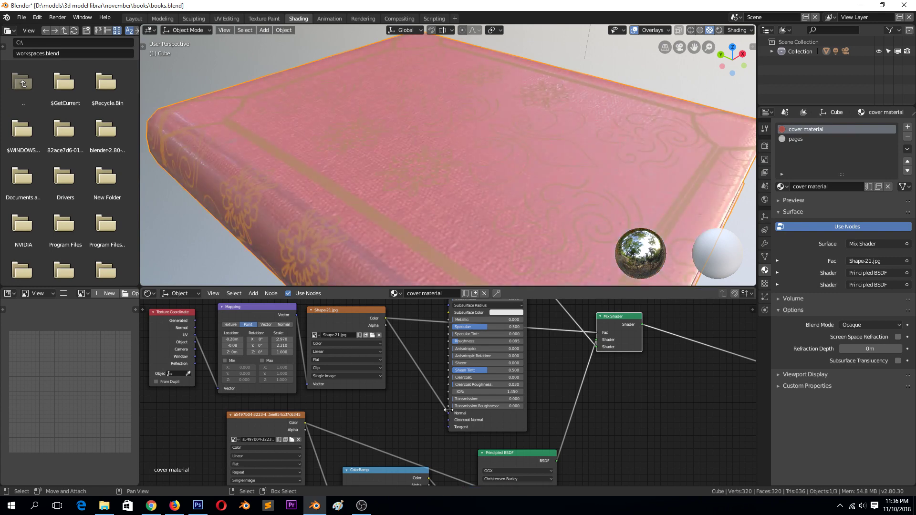
- Orbit to look down on the cover and save the book file
mouse_move(495, 202)
middle_down()
mouse_move(559, 163)
mouse_move(539, 176)
middle_up()
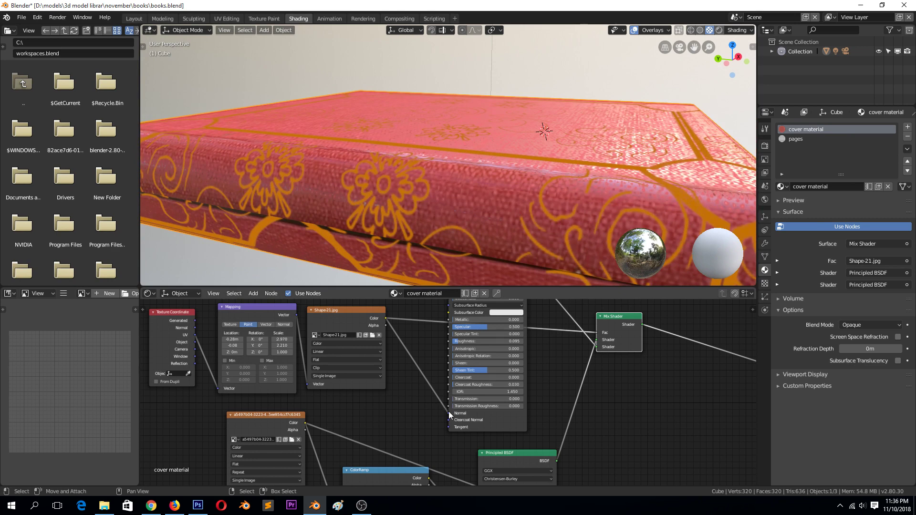
middle_drag(625, 131, 596, 170)
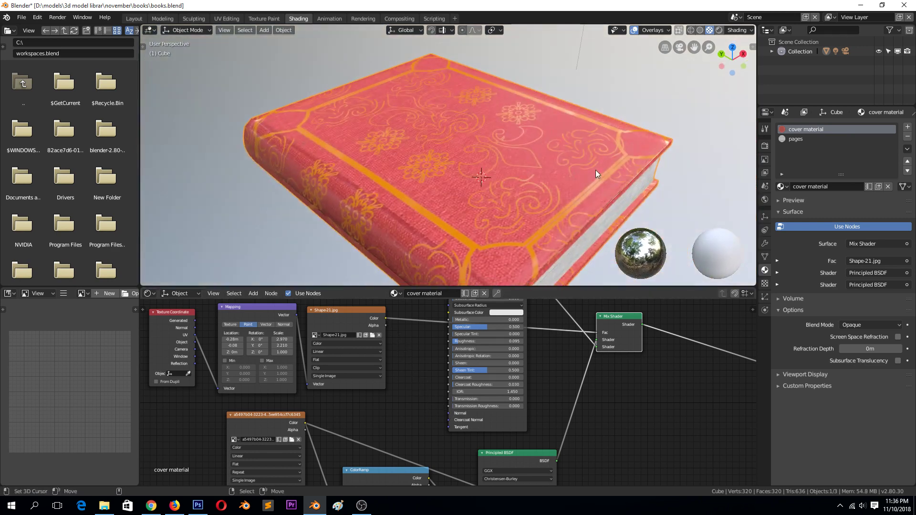
scroll(596, 170, up, 2)
key(ctrl+s)
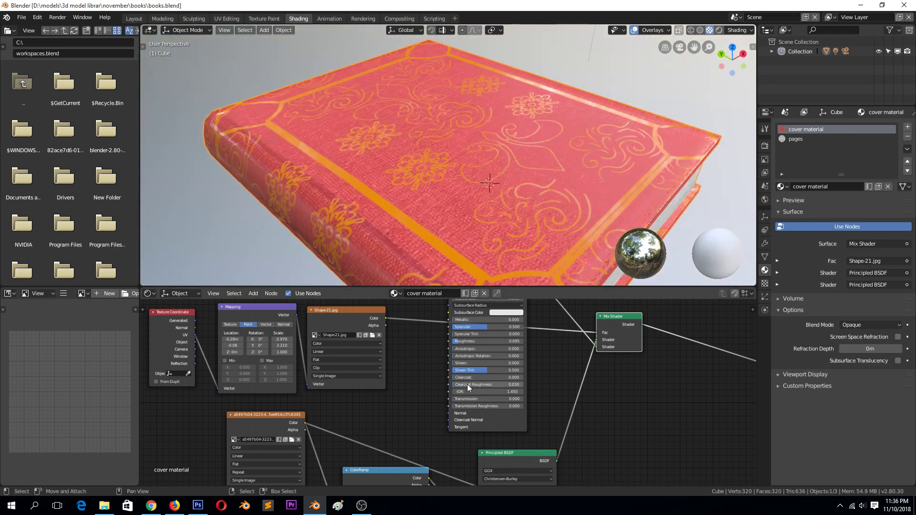
- Raise the cover shader's Clearcoat to 1.000 and orbit to view the book's page edge
drag(466, 379, 524, 379)
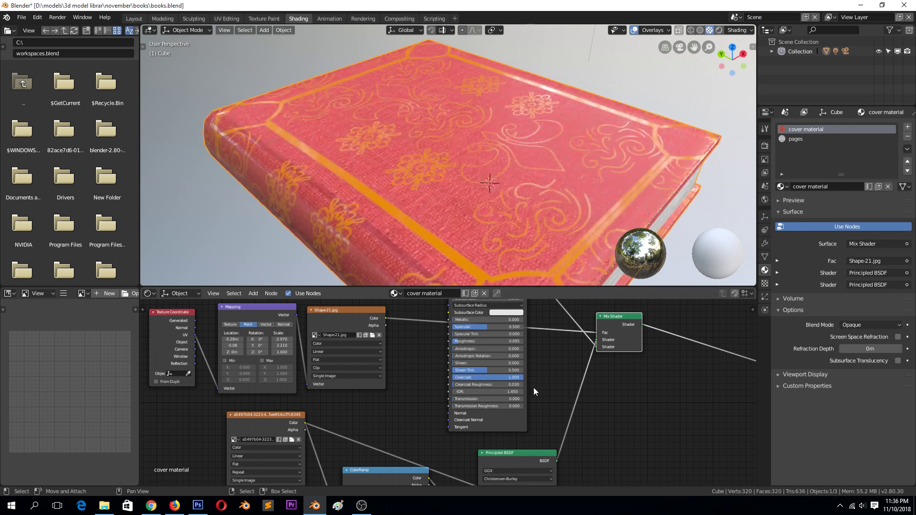
scroll(570, 273, down, 3)
mouse_move(574, 265)
middle_down()
mouse_move(511, 277)
mouse_move(561, 259)
mouse_move(554, 247)
mouse_move(537, 265)
middle_up()
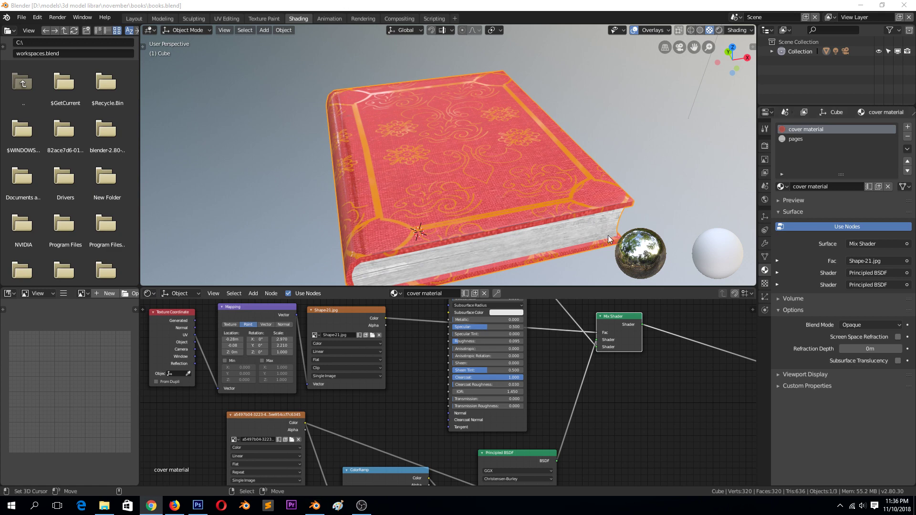
scroll(638, 405, down, 2)
drag(685, 364, 669, 339)
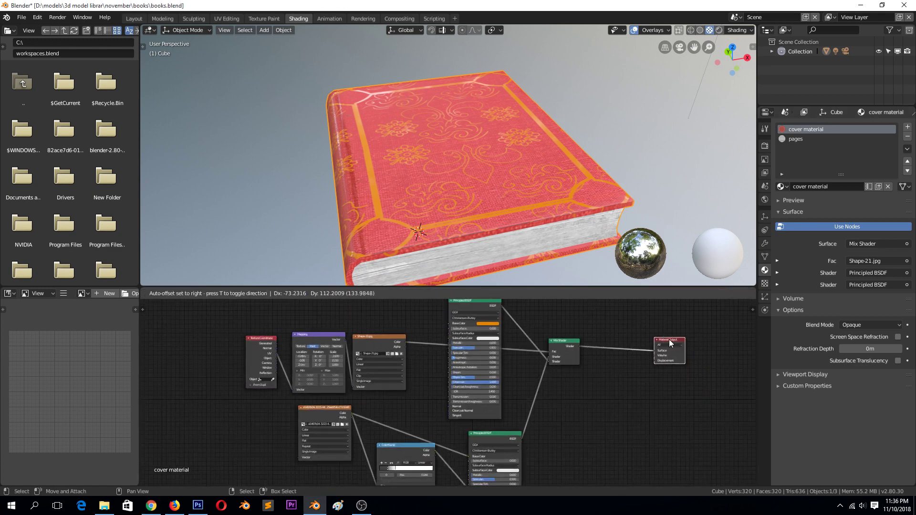
scroll(608, 374, up, 1)
drag(400, 333, 693, 355)
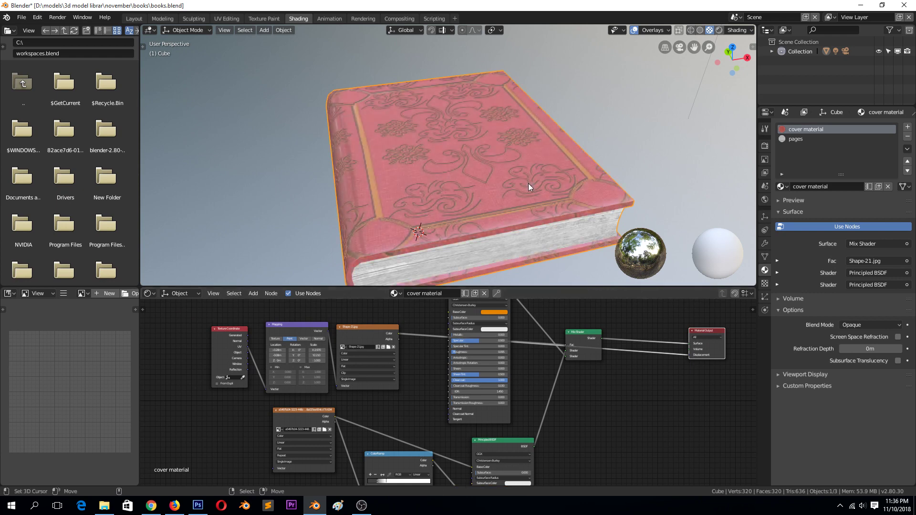
shift+right_click(529, 183)
key(ctrl+s)
click(529, 183)
middle_drag(533, 193, 551, 182)
key(shift+a)
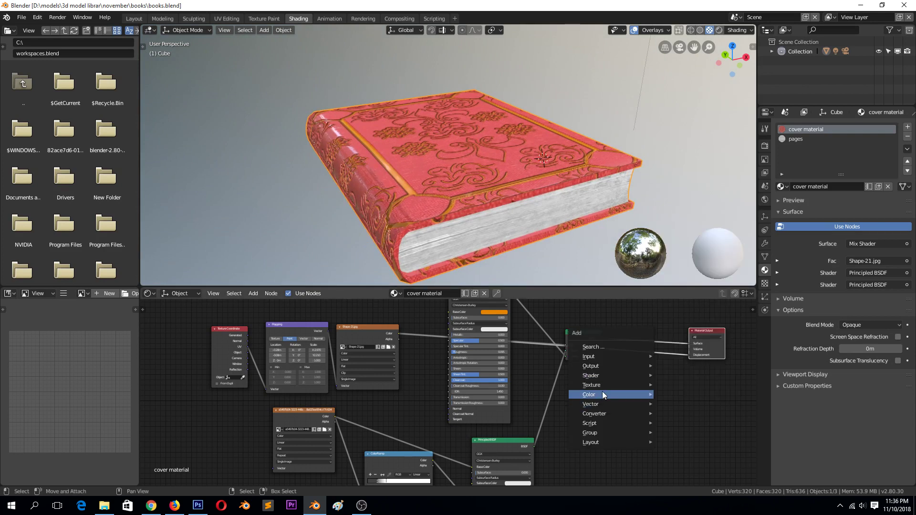
mouse_move(589, 394)
drag(638, 349, 639, 350)
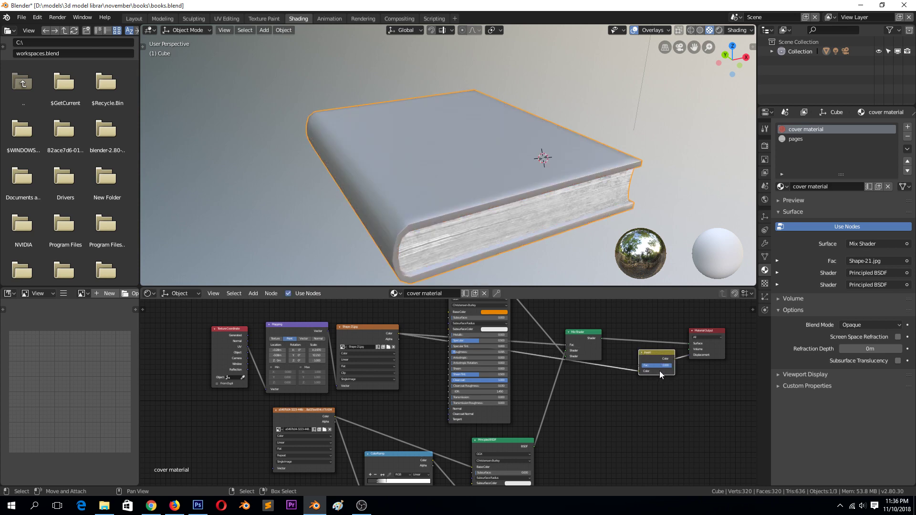
click(660, 368)
text(0)
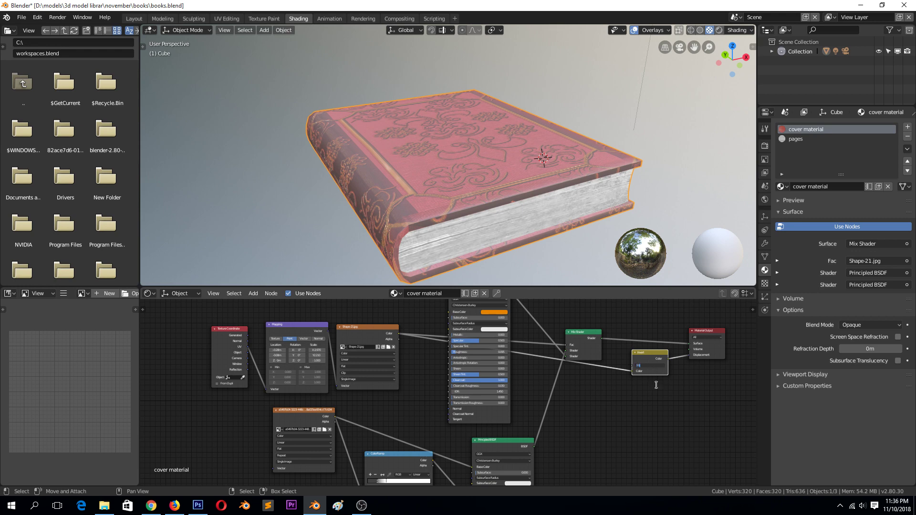
key(Return)
scroll(565, 259, up, 2)
scroll(568, 262, up, 1)
mouse_move(574, 266)
middle_down()
mouse_move(509, 266)
mouse_move(528, 241)
middle_up()
scroll(655, 366, up, 1)
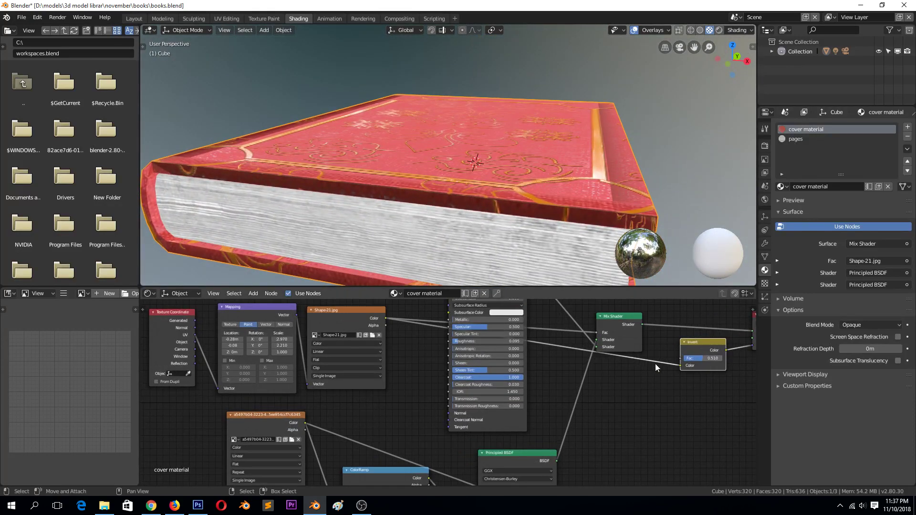
text(00)
key(Return)
click(696, 358)
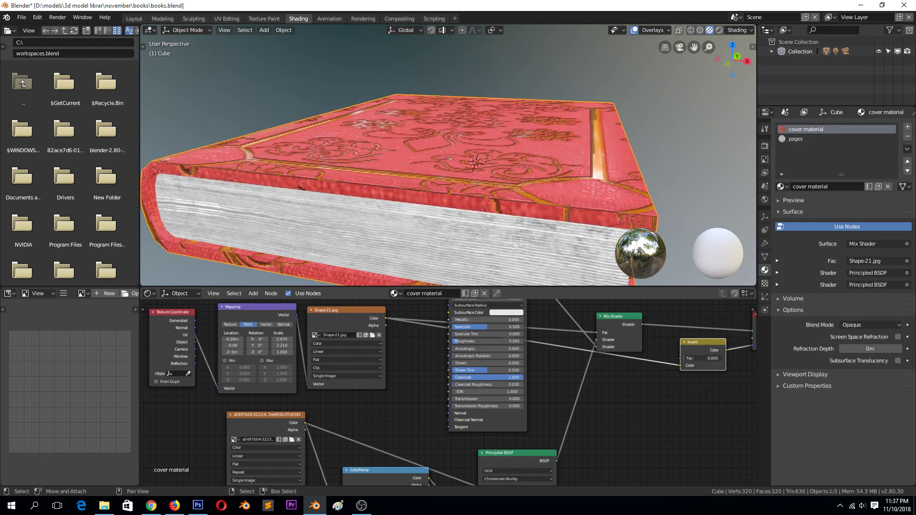
text(0)
text(.4)
key(Return)
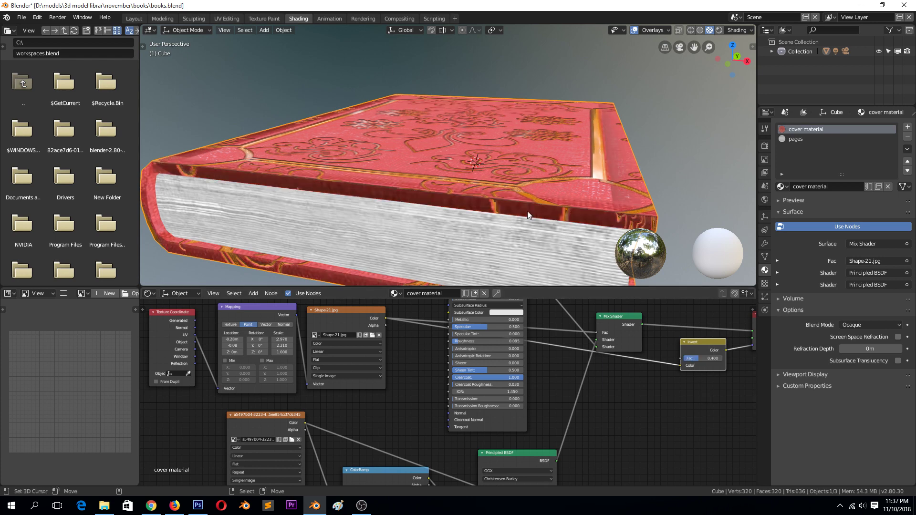
scroll(525, 213, down, 2)
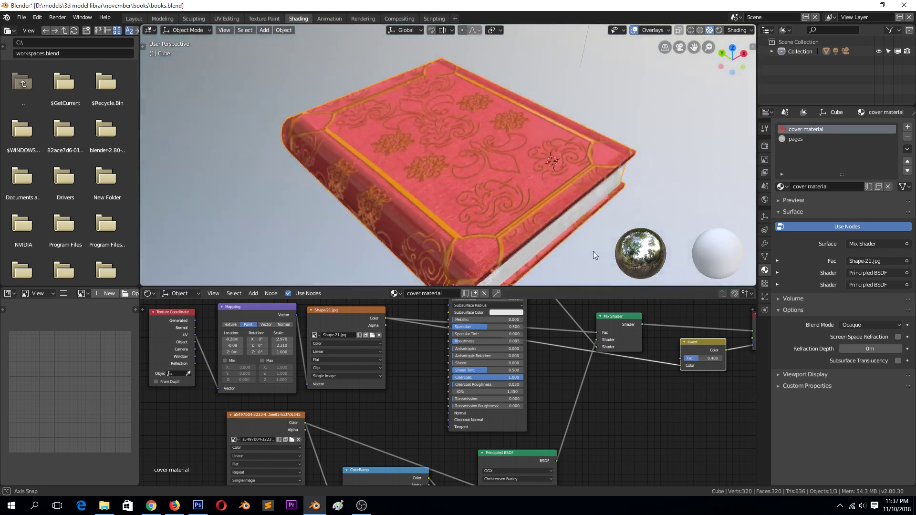
mouse_move(503, 214)
middle_down()
mouse_move(580, 228)
mouse_move(578, 243)
middle_up()
scroll(580, 229, up, 3)
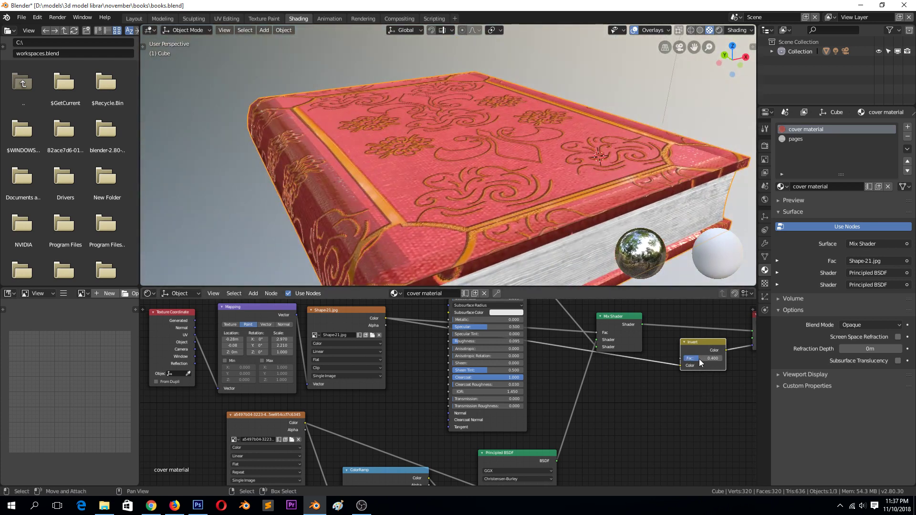
mouse_move(700, 359)
mouse_down()
mouse_move(711, 358)
mouse_move(687, 359)
mouse_up()
mouse_move(700, 359)
mouse_down()
mouse_move(713, 359)
mouse_move(689, 365)
mouse_up()
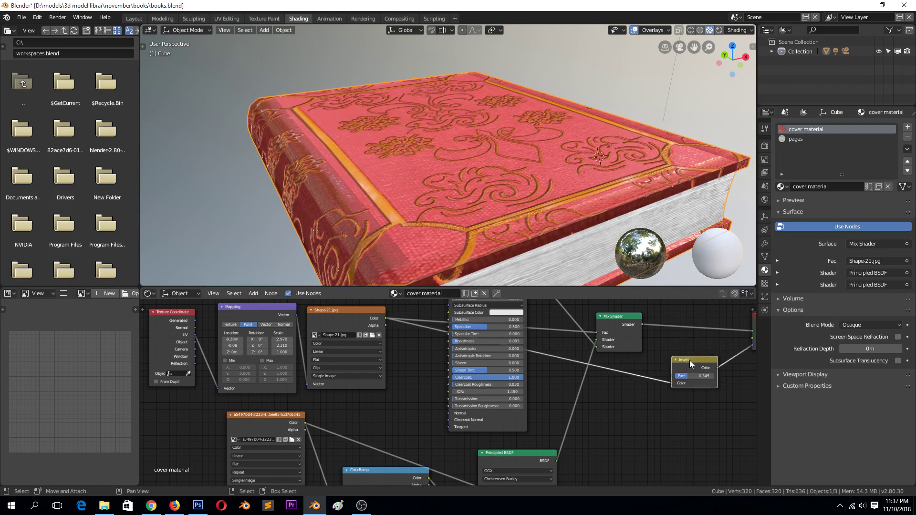
key(ctrl+s)
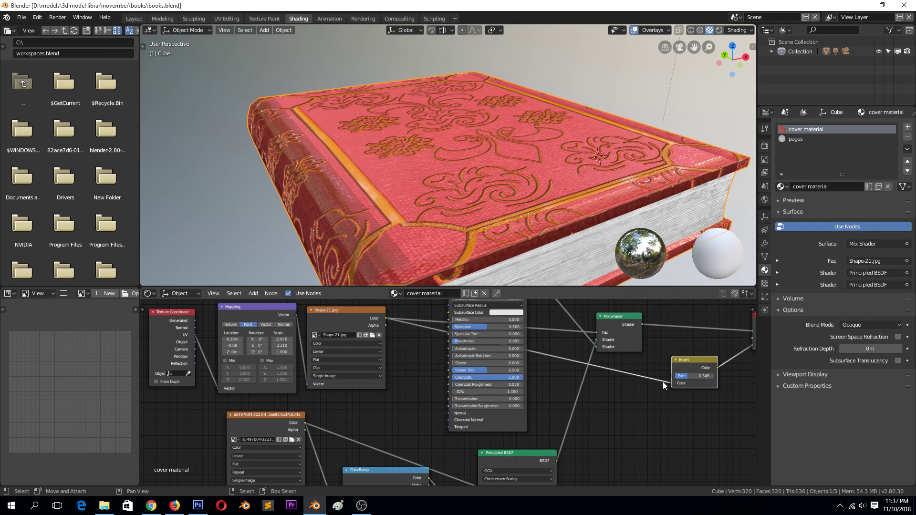
key(ctrl+x)
- Fit all nodes into view and save the book file over the existing one
key(Home)
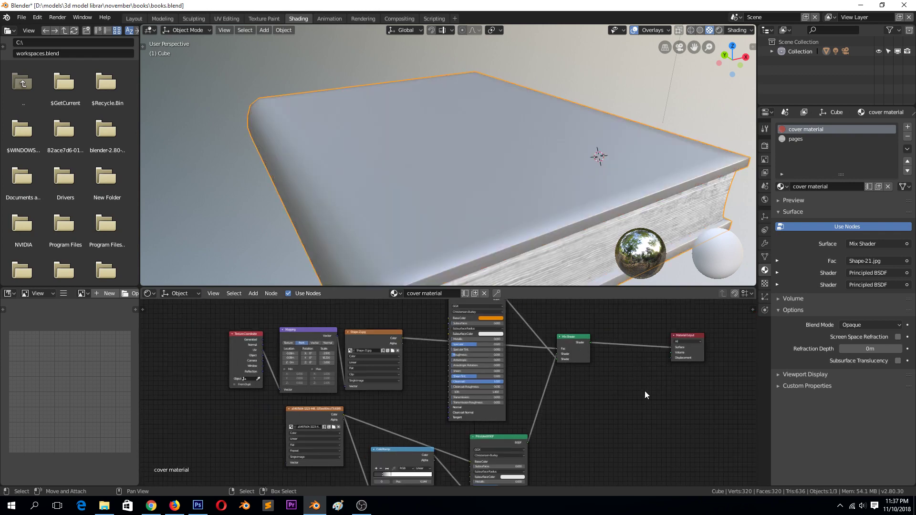
key(ctrl+s)
click(518, 148)
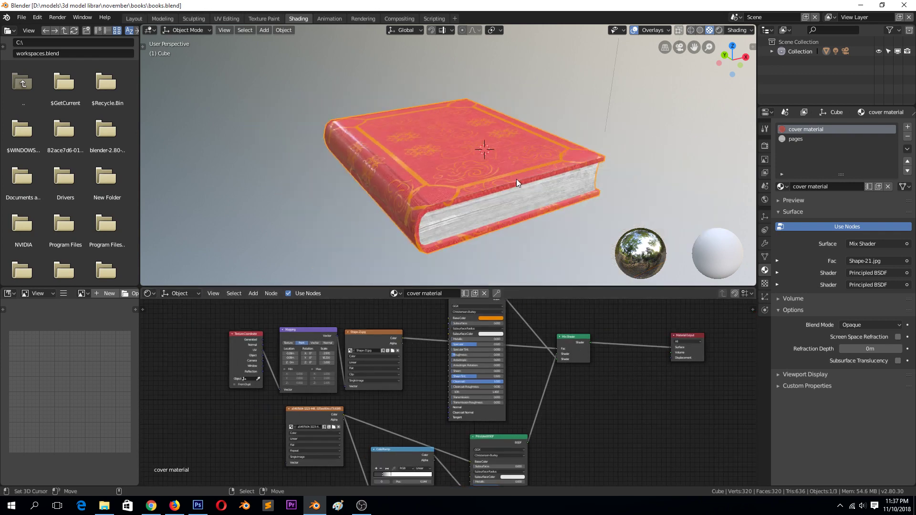
mouse_move(518, 148)
middle_down()
mouse_move(409, 191)
mouse_move(400, 176)
mouse_move(542, 170)
mouse_move(565, 216)
mouse_move(537, 223)
mouse_move(488, 194)
mouse_move(471, 202)
mouse_move(471, 231)
mouse_move(511, 93)
mouse_move(581, 127)
mouse_move(528, 223)
mouse_move(483, 213)
middle_up()
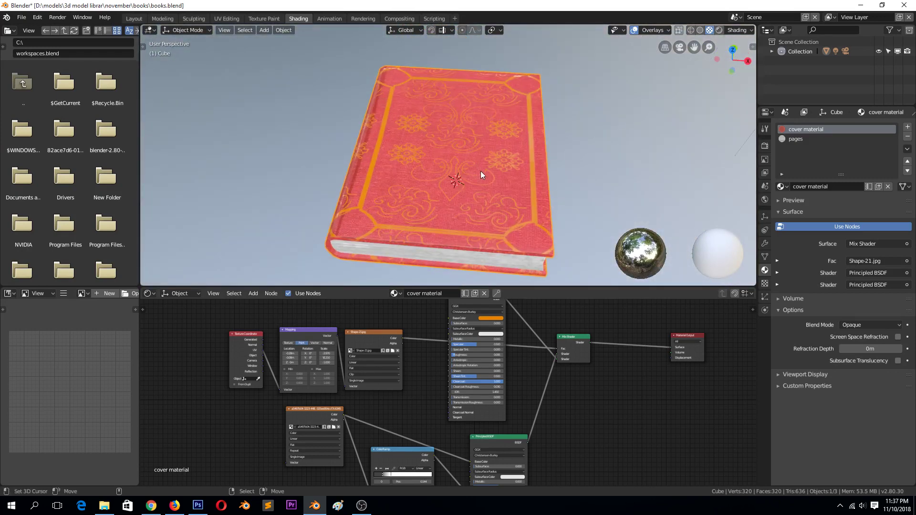
key(ctrl+s)
click(489, 180)
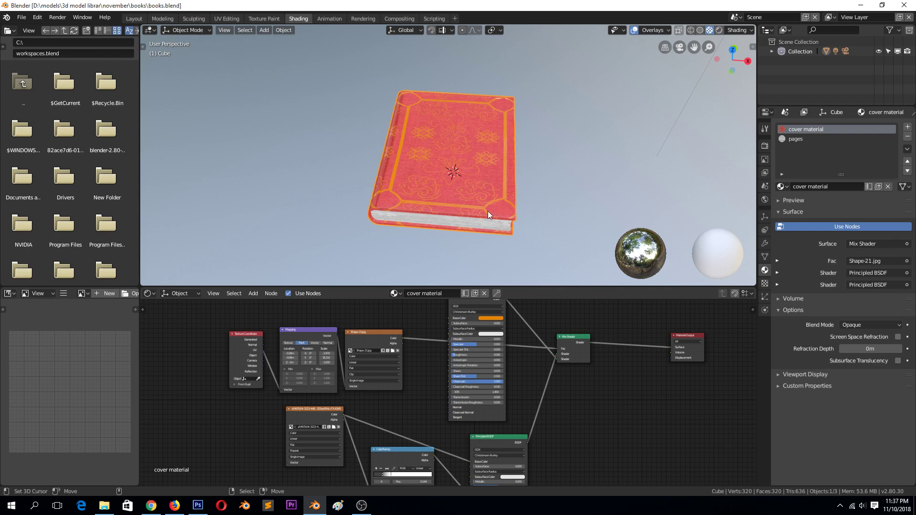
- Reposition the top Principled BSDF node to uncover the node beneath it
scroll(457, 393, down, 1)
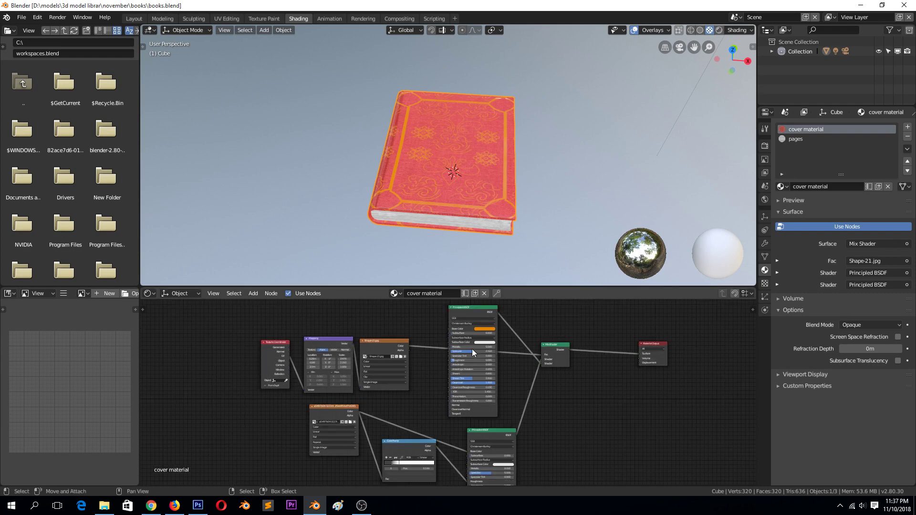
click(451, 309)
click(451, 307)
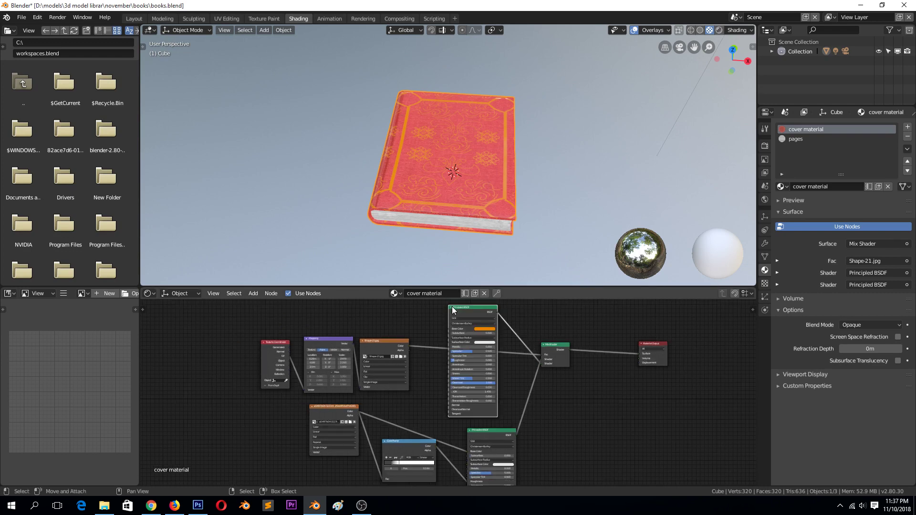
drag(468, 306, 452, 389)
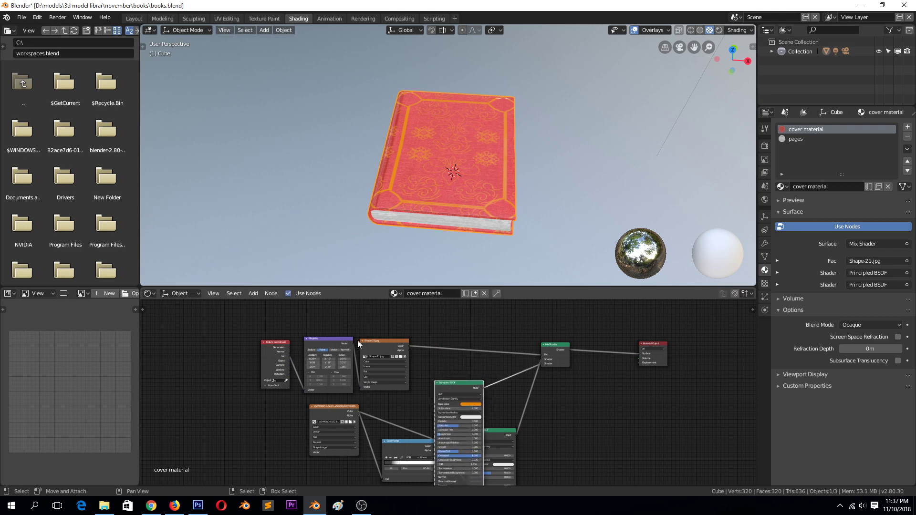
scroll(451, 391, up, 1)
scroll(451, 390, up, 1)
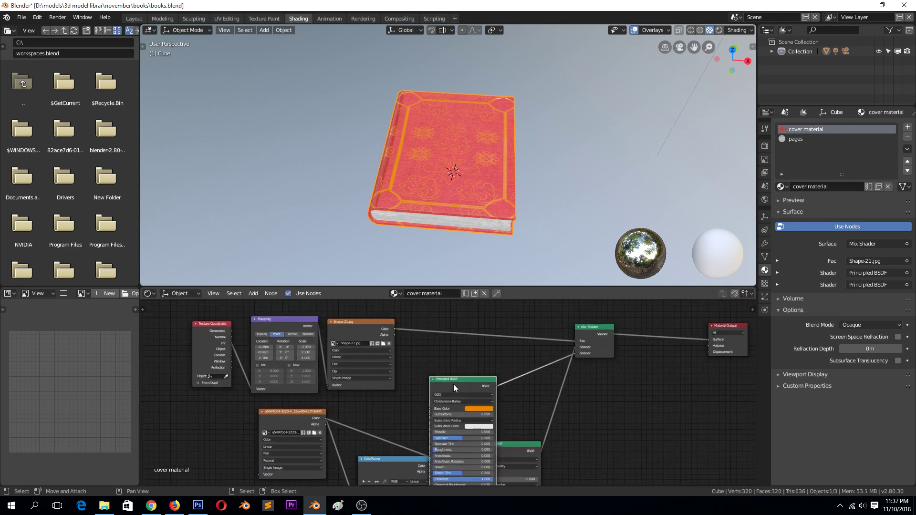
drag(454, 384, 478, 308)
- Move the second image texture and ColorRamp nodes down-left
scroll(684, 399, down, 1)
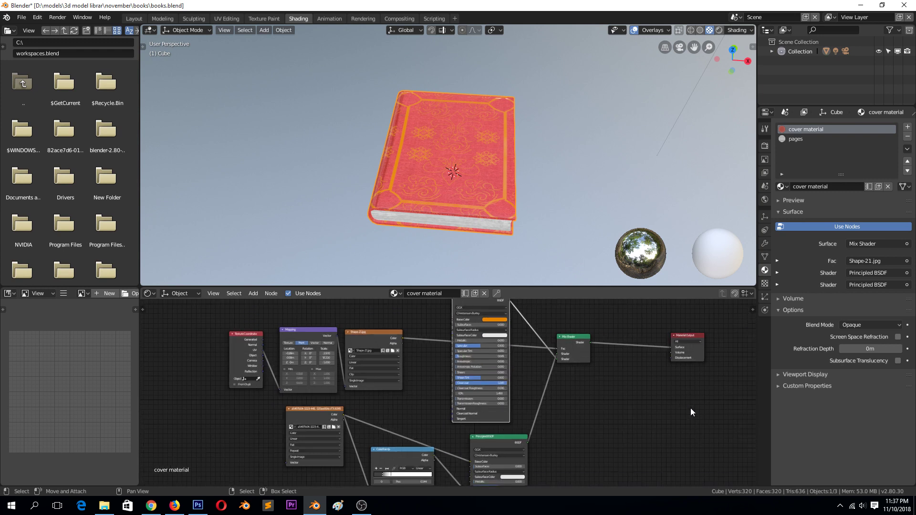
drag(305, 409, 236, 444)
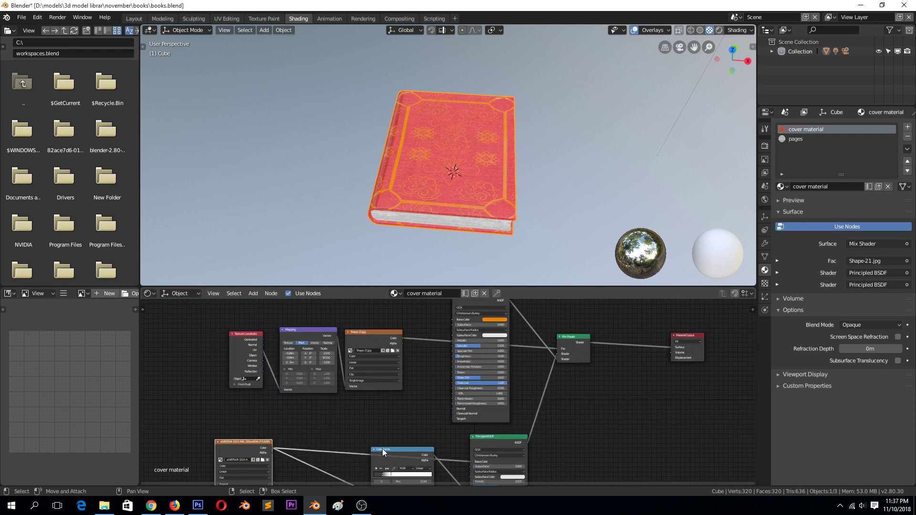
drag(382, 448, 347, 460)
click(363, 506)
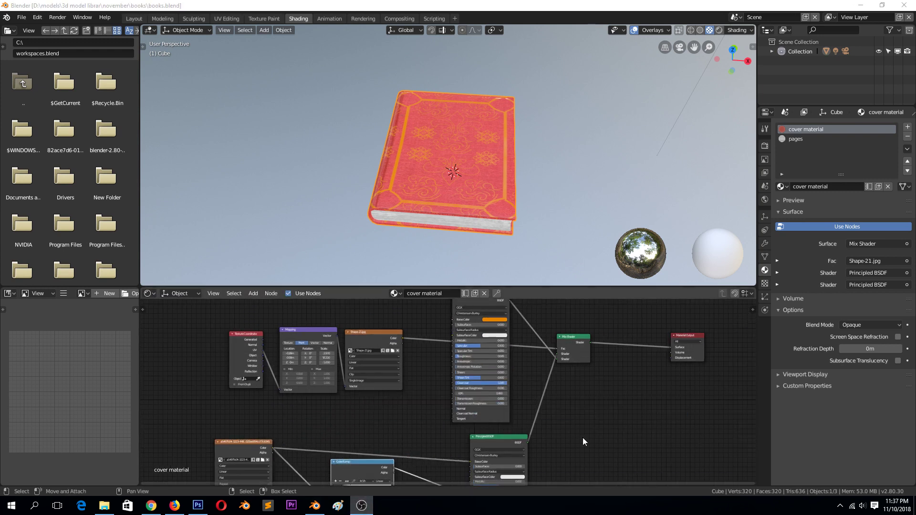